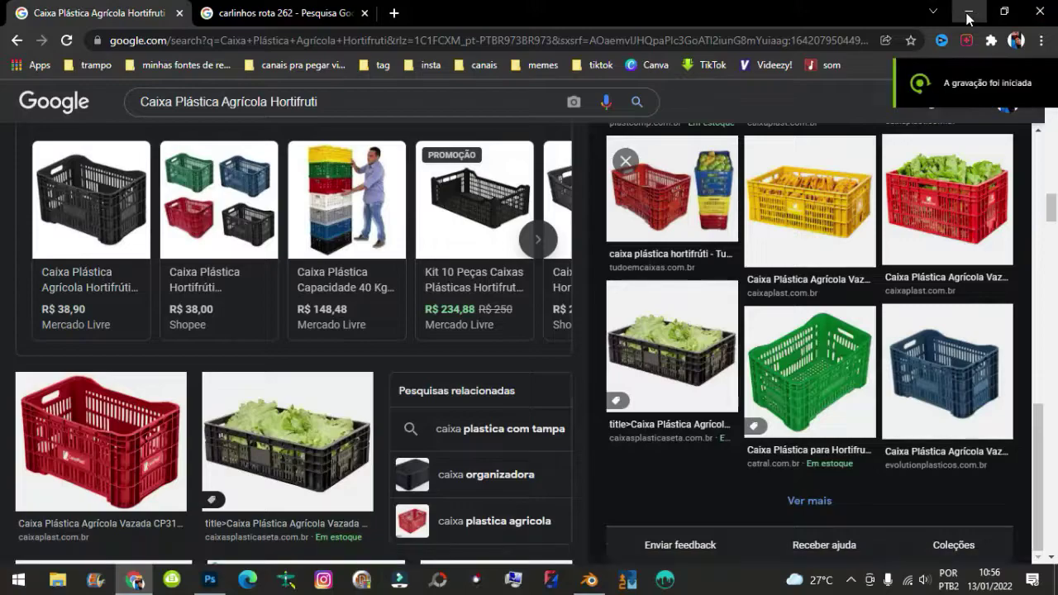
Back in Blender, resize the crate face's UV island in the UV Editor
left_click(1039, 7)
scroll(544, 494, "up", 3)
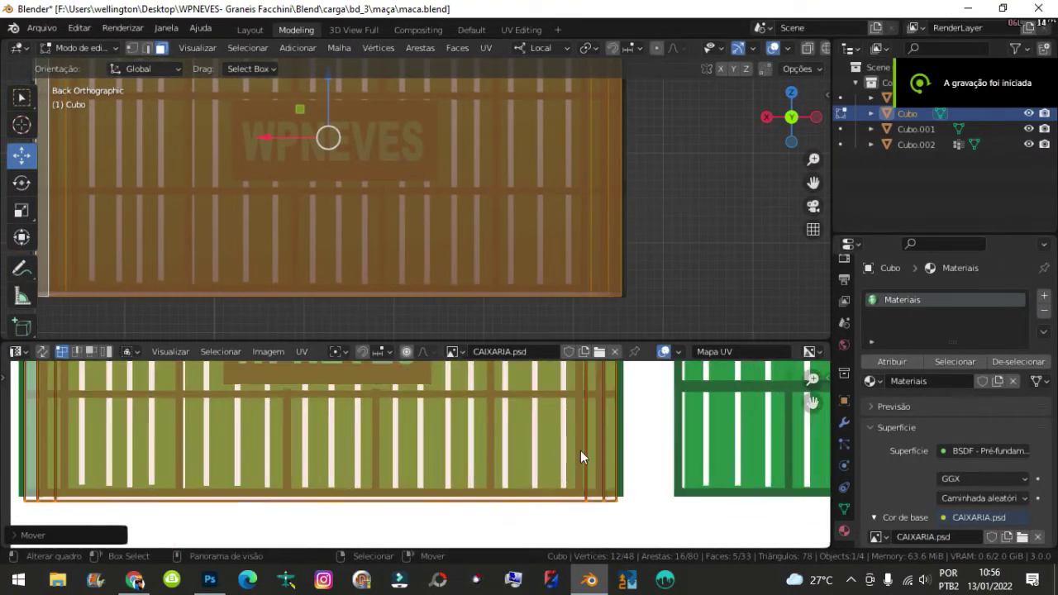
key("s")
left_click(636, 449)
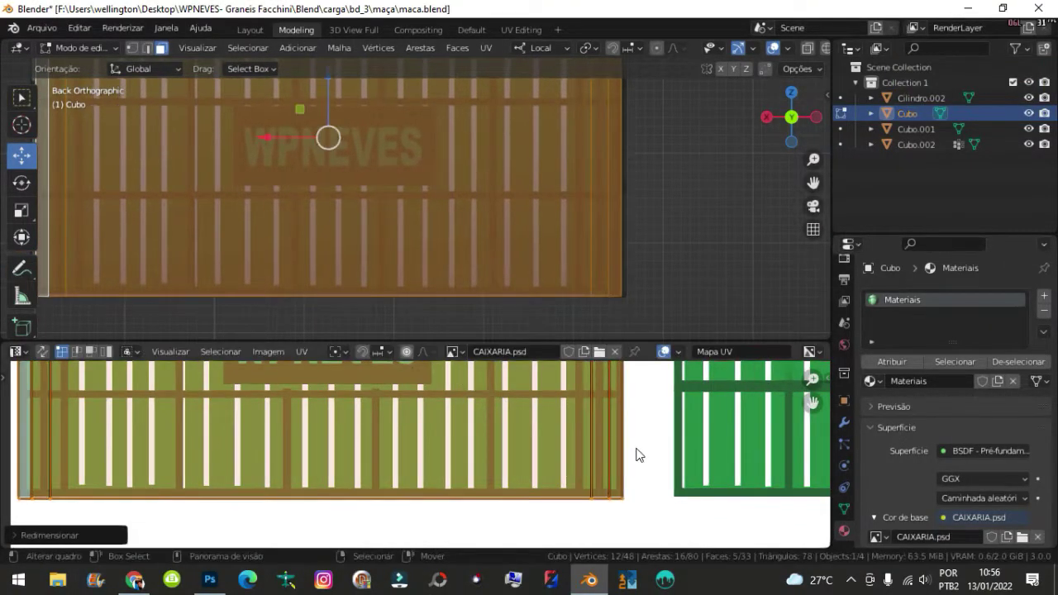
Shift the UVs until they line up with the green WPNEVES crate texture
key("g")
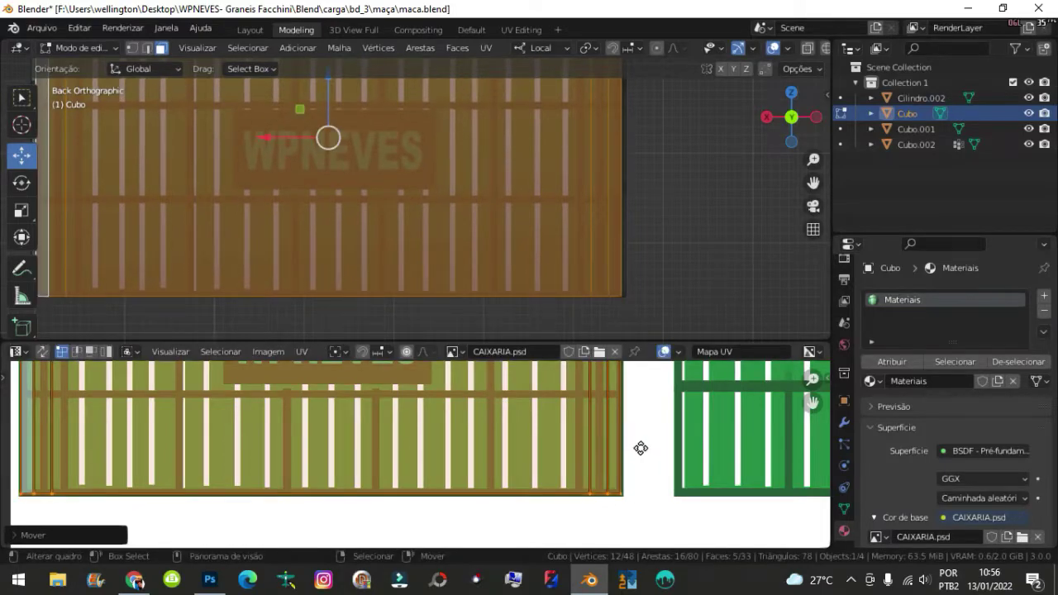
scroll(640, 448, "down", 5)
scroll(559, 438, "up", 3)
scroll(402, 413, "up", 3)
key("g")
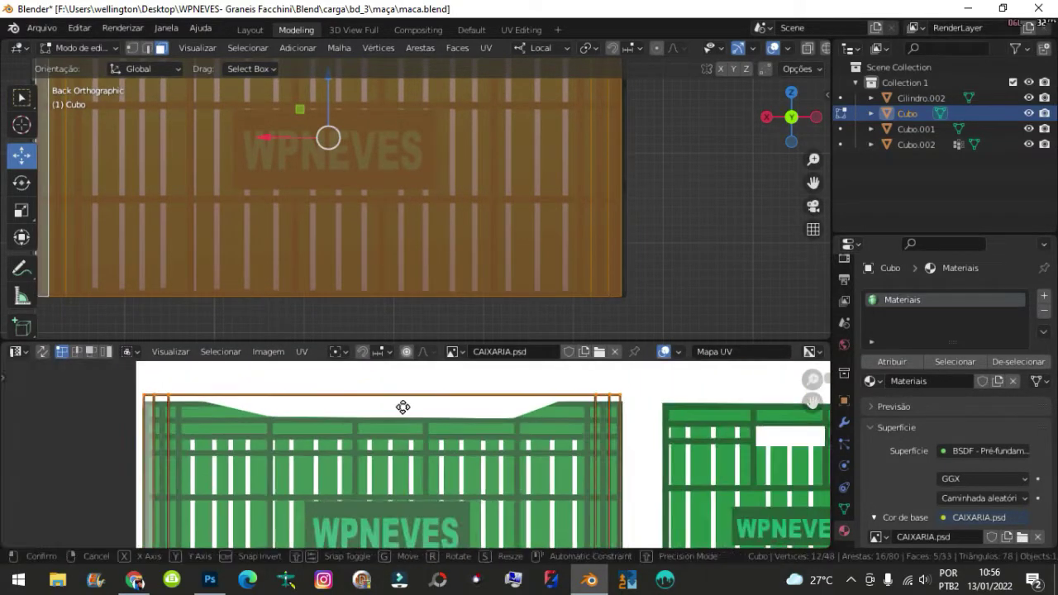
left_click(405, 414)
scroll(620, 416, "up", 3)
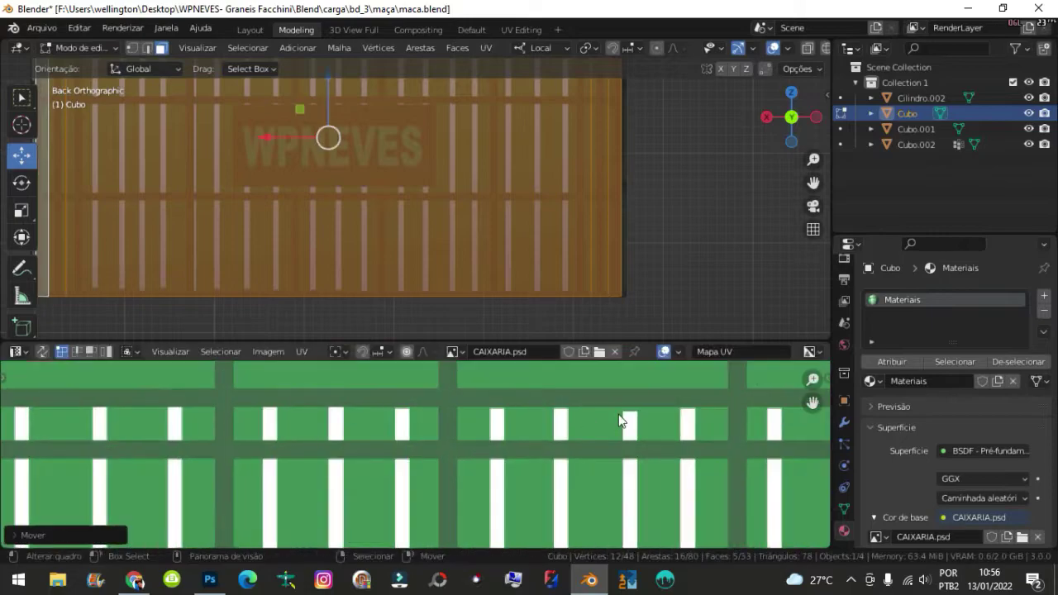
scroll(368, 464, "up", 2)
scroll(501, 435, "up", 2)
key("g")
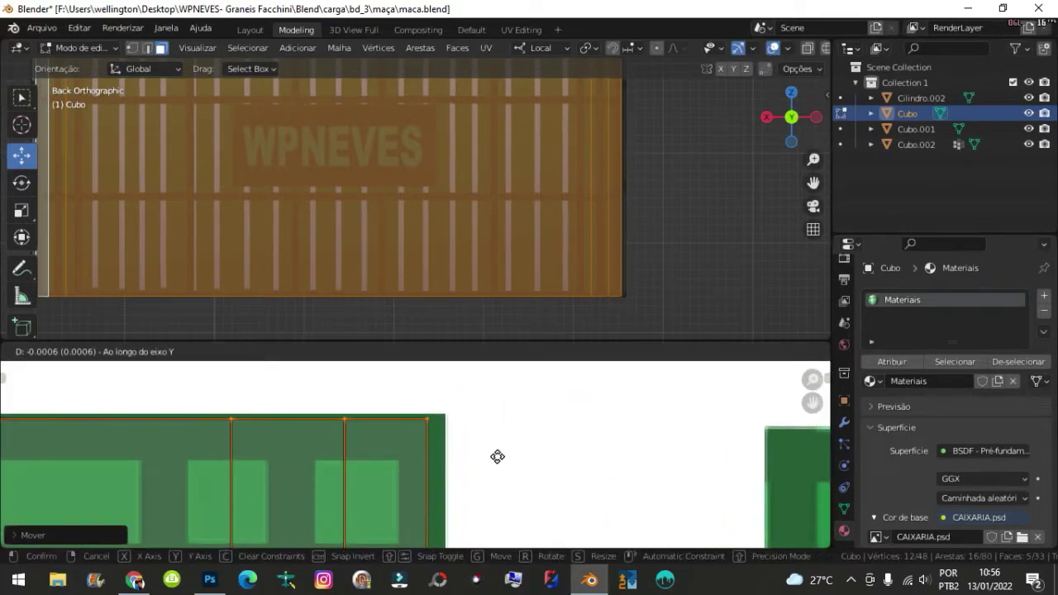
double_click(496, 457)
Launch Spotify from the Windows search to play music in the background
key("super")
type("S")
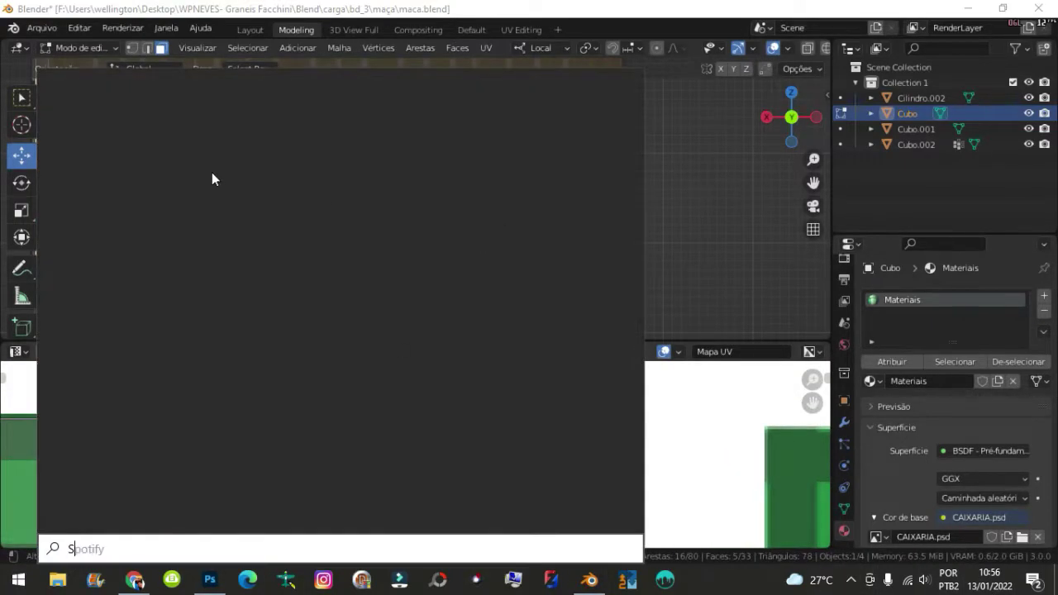
left_click(485, 201)
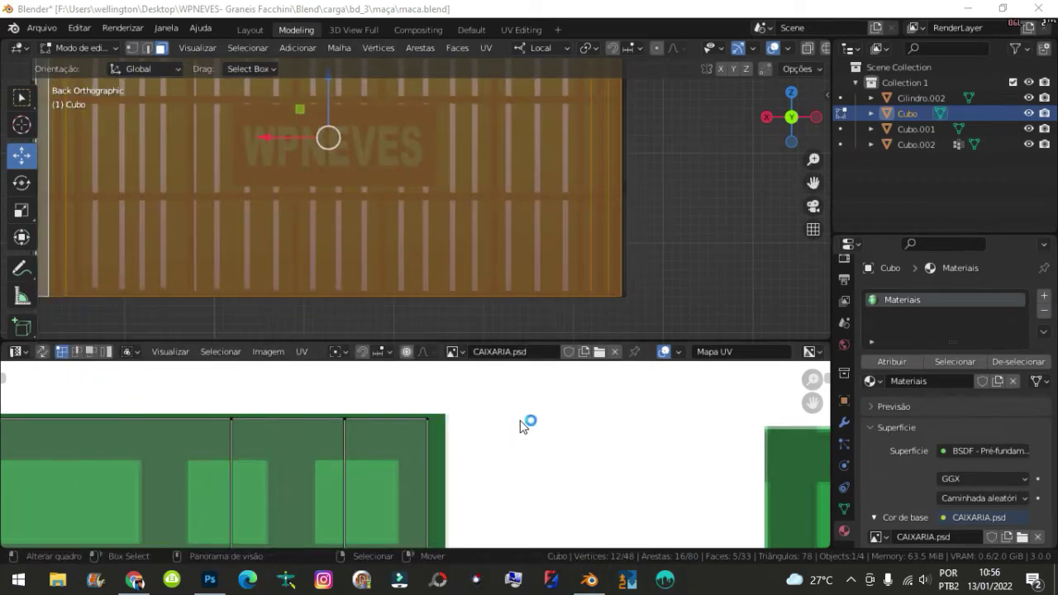
scroll(521, 425, "down", 5)
scroll(569, 184, "down", 2)
In Blender, clear the face selection and select the crate's large front face
mouse_move(568, 184)
middle_mouse_down()
mouse_move(478, 217)
mouse_move(340, 196)
middle_mouse_up()
key("alt+a")
left_click(519, 223, "shift")
mouse_move(520, 224)
middle_mouse_down()
mouse_move(432, 189)
mouse_move(637, 170)
mouse_move(498, 170)
mouse_move(579, 174)
middle_mouse_up()
Browse Spotify's Home page, then minimize Spotify to return to Blender
left_click(703, 579)
scroll(538, 327, "down", 4)
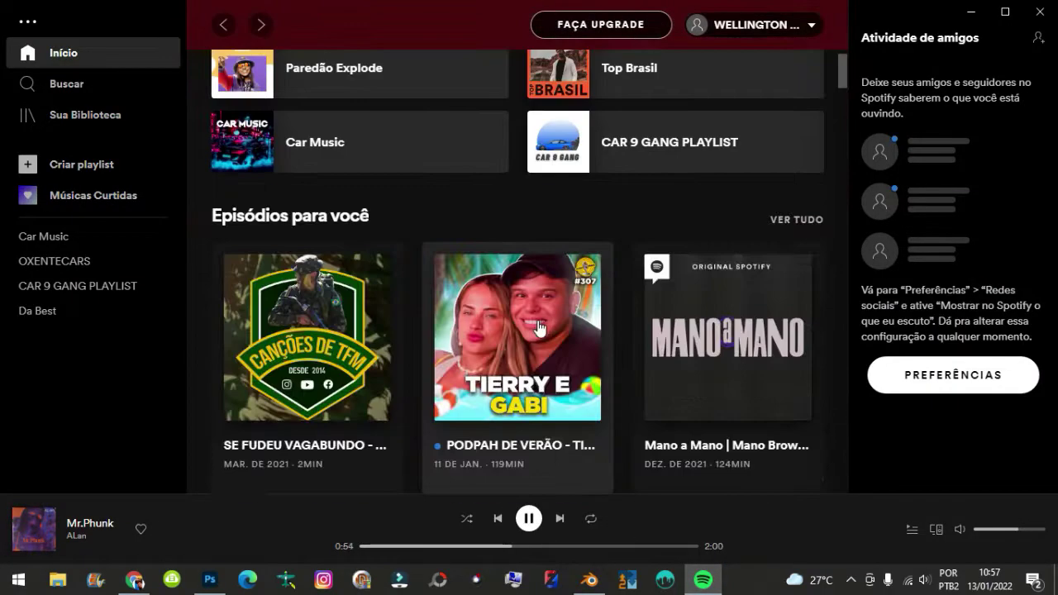
scroll(674, 99, "up", 4)
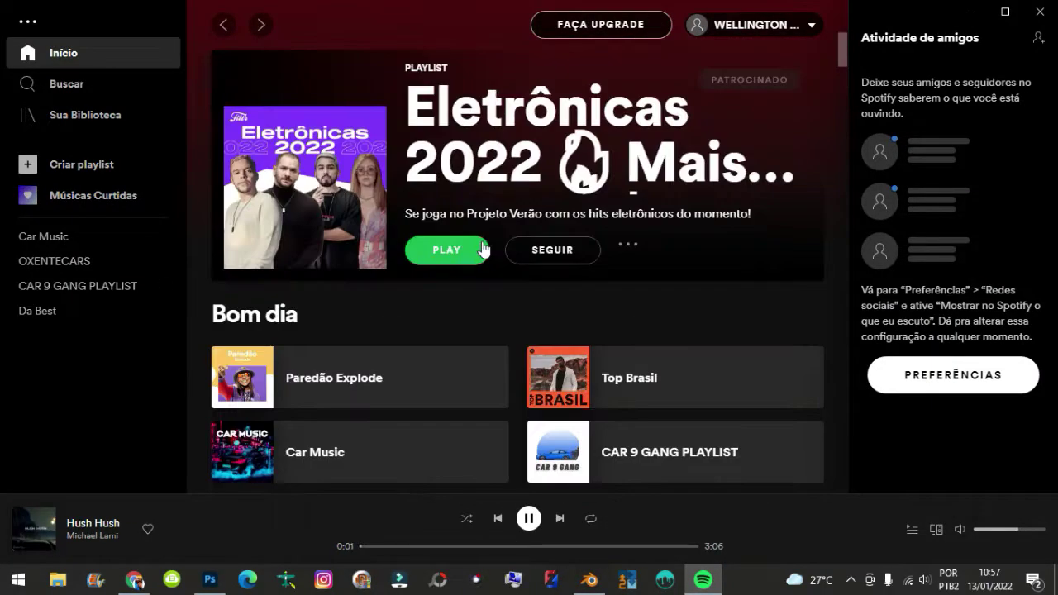
scroll(524, 293, "down", 5)
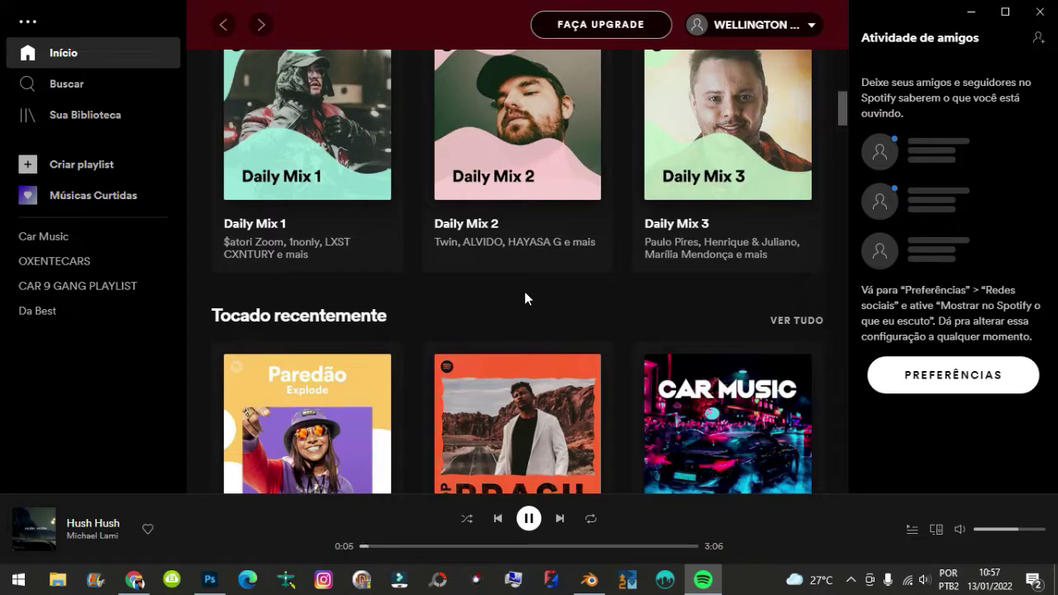
scroll(524, 290, "down", 4)
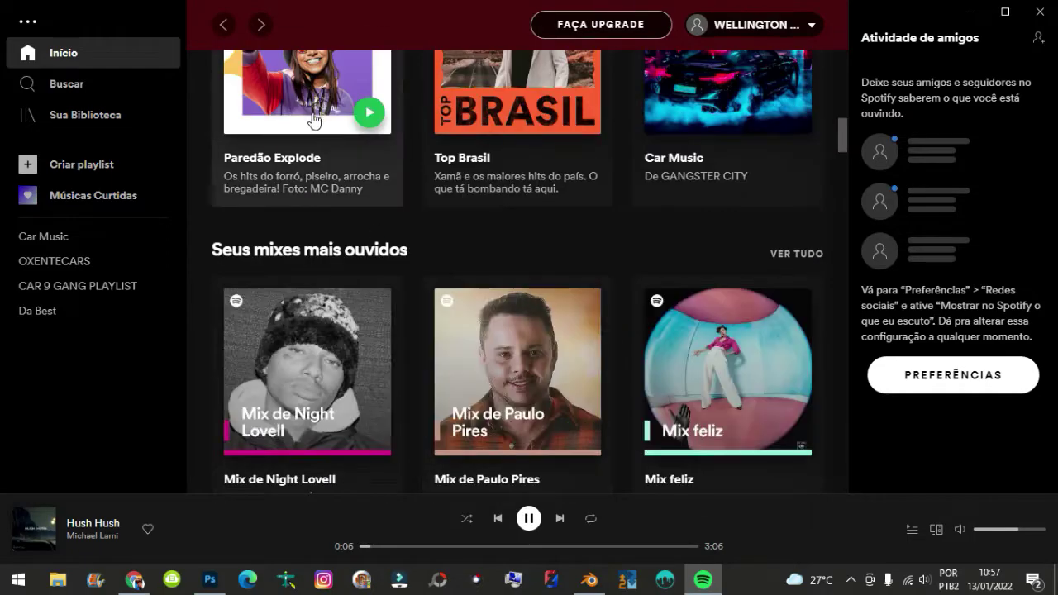
left_click(972, 12)
Frame the front face in front view and project its UVs from view
key("KP_3")
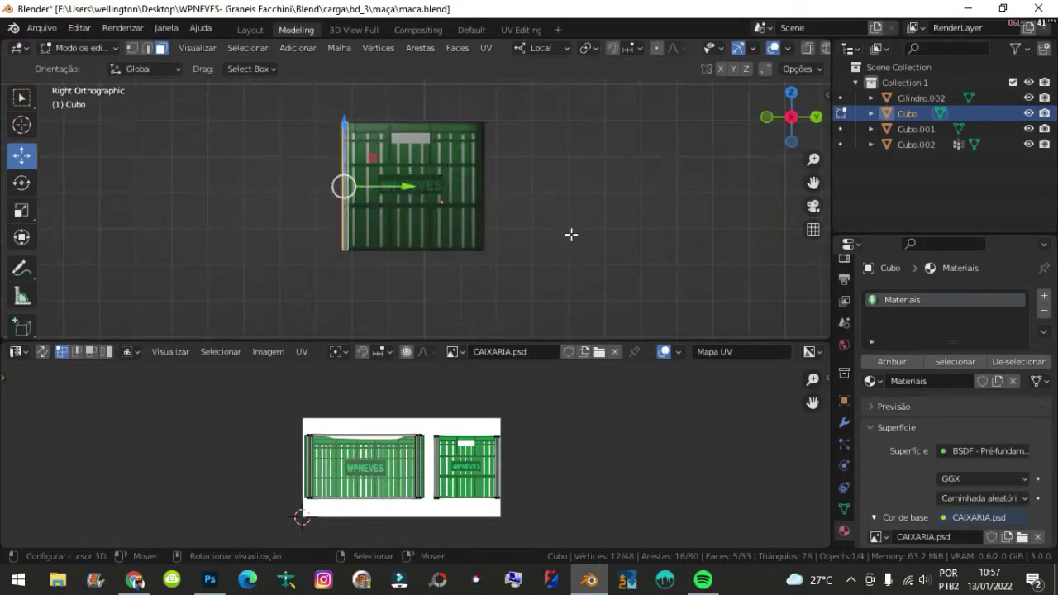
key("KP_1")
key("KP_Decimal")
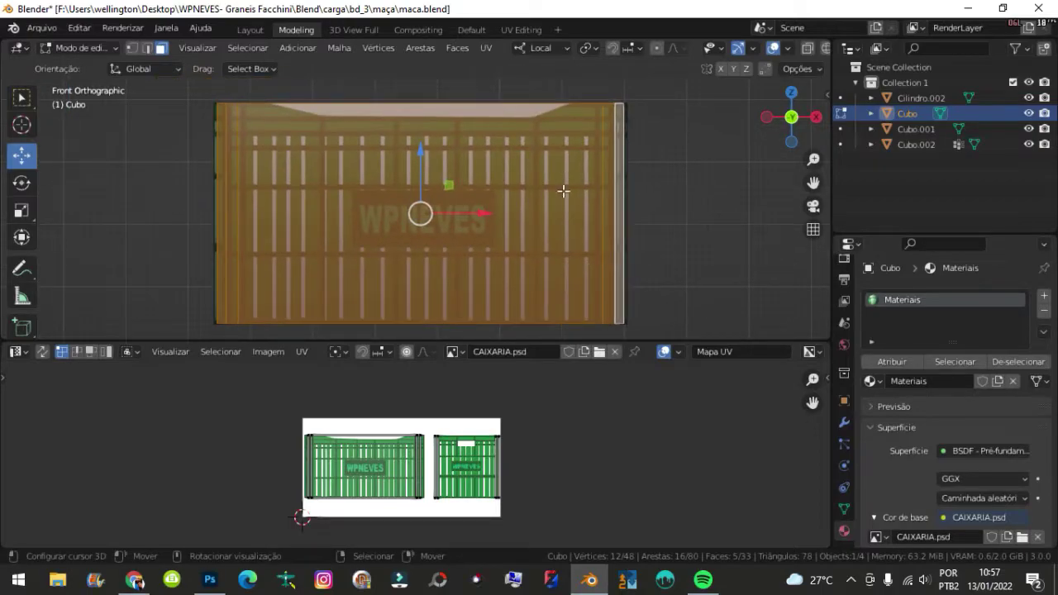
key("u")
left_click(559, 209)
Scale the UVs to fill the large left WPNEVES crate image and align them with its edge
scroll(451, 491, "up", 4)
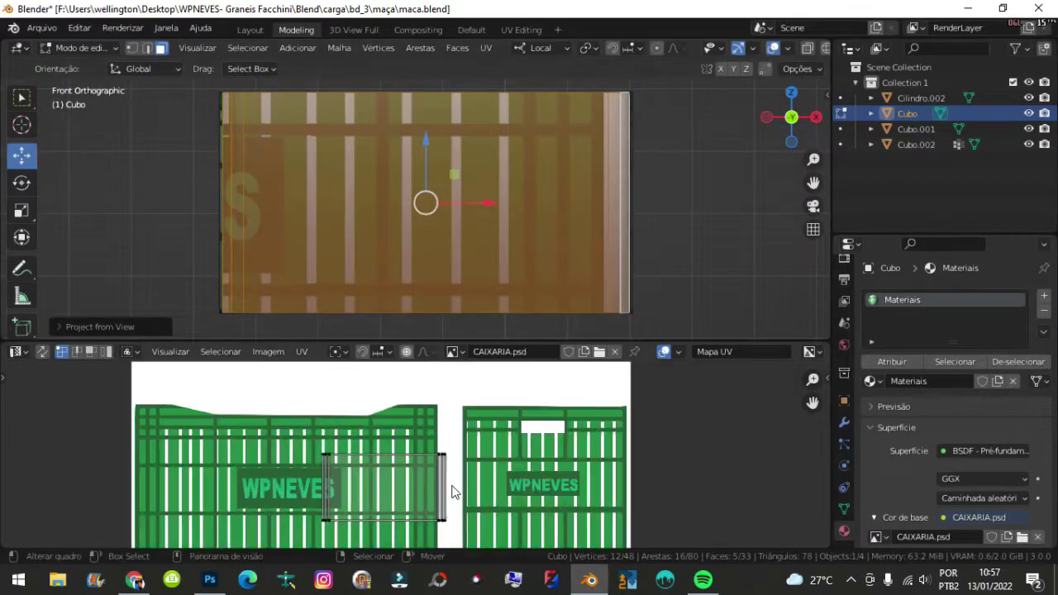
scroll(451, 492, "down", 2)
key("s")
left_click(451, 467)
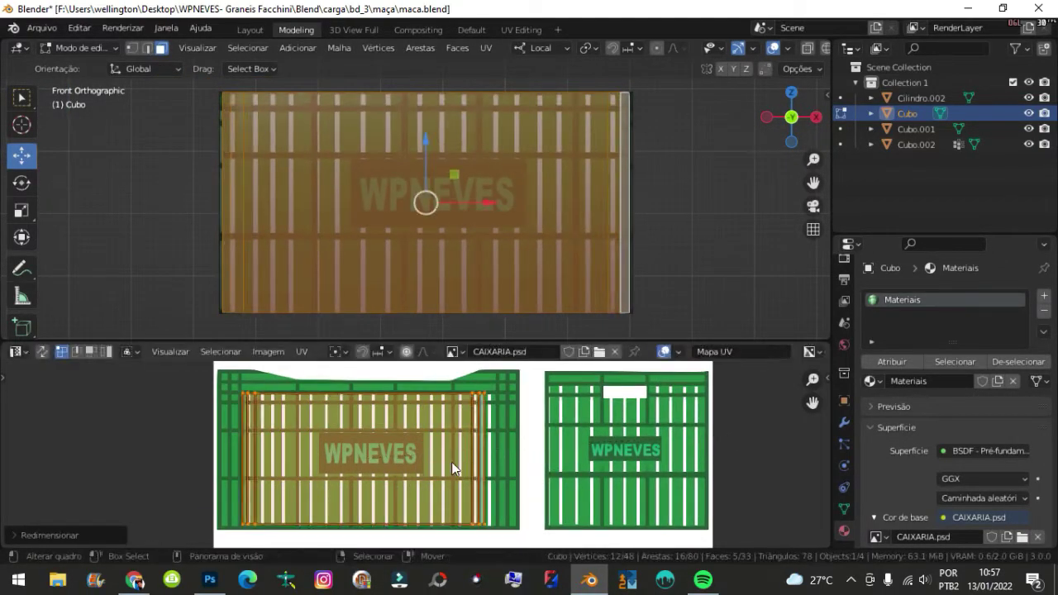
key("s")
left_click(494, 499)
scroll(524, 457, "up", 1)
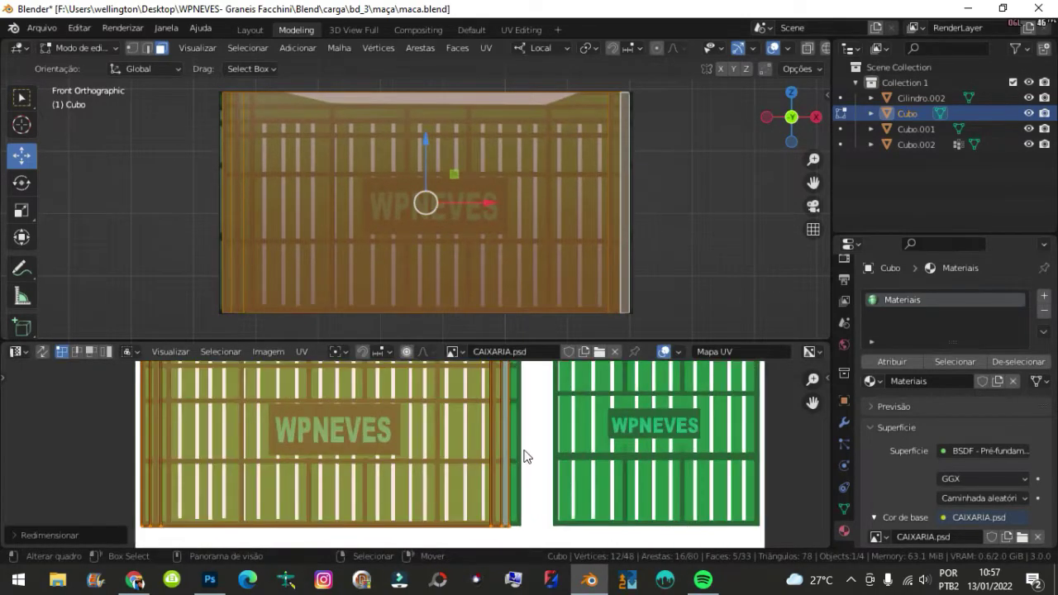
key("g")
left_click(531, 449)
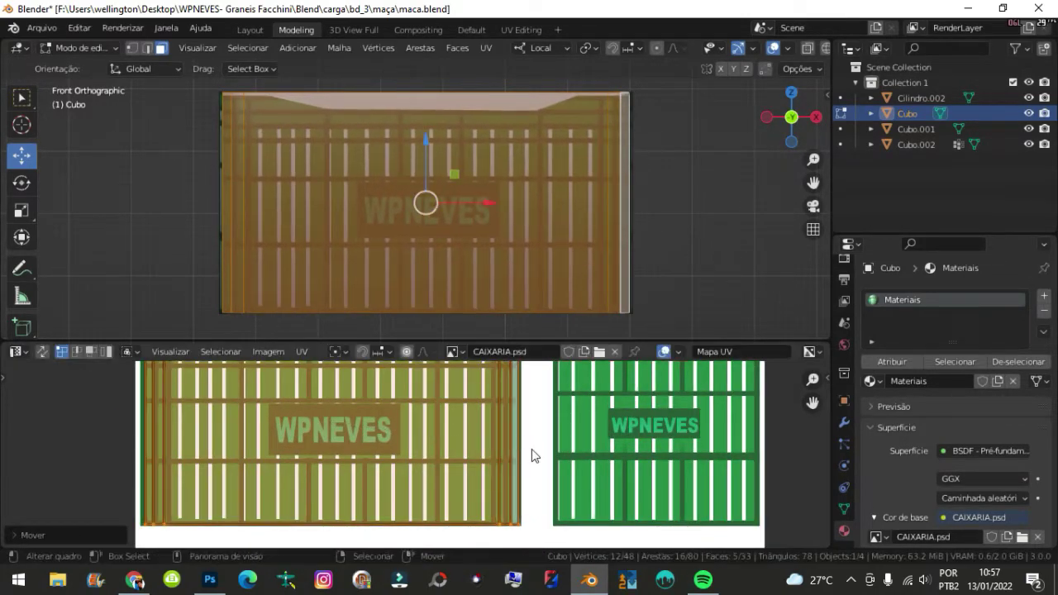
Box-select part of the crate's UVs and shift them into place
scroll(522, 502, "up", 2)
key("b")
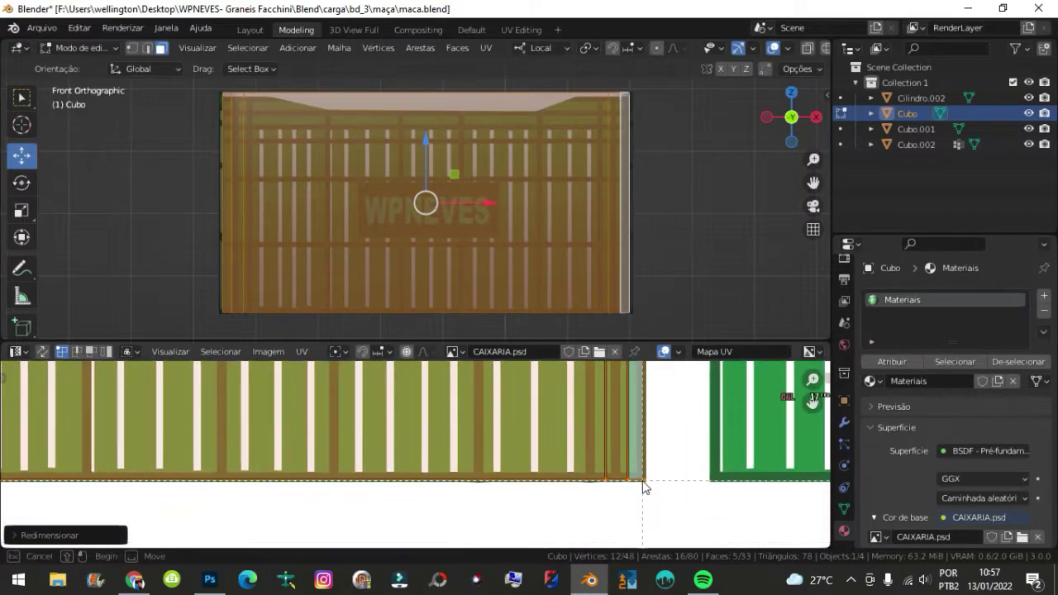
key("g")
left_click(656, 480)
scroll(550, 472, "down", 3)
scroll(424, 406, "up", 1)
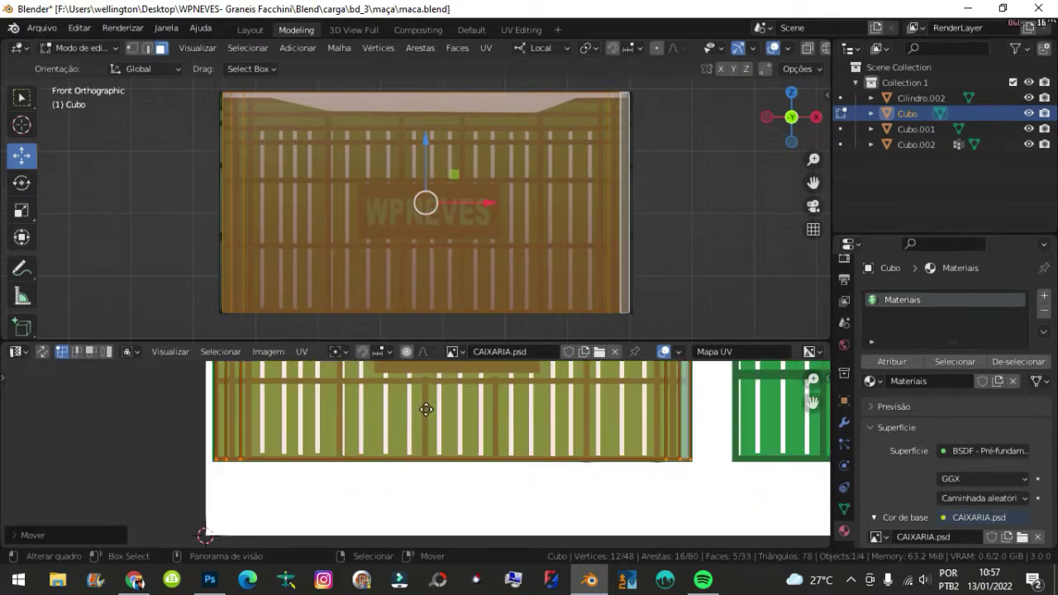
scroll(475, 473, "down", 1)
scroll(413, 454, "up", 3)
key("b")
left_click_drag(712, 381, 290, 435)
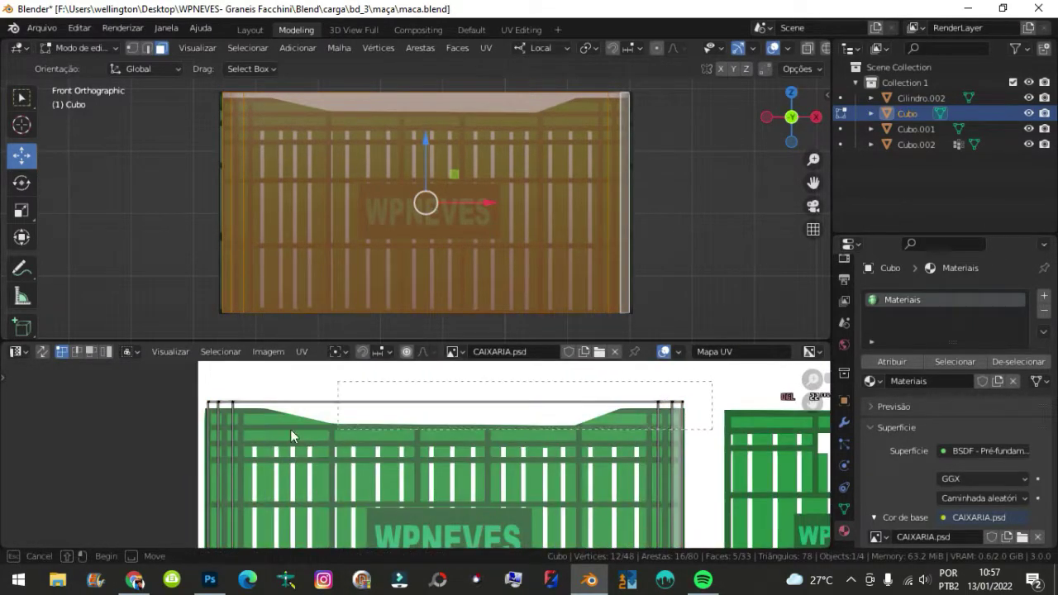
left_click(400, 405)
scroll(529, 401, "up", 5)
scroll(520, 416, "up", 2)
Turn on X-ray and select the crate's bottom faces in front view
key("alt+a")
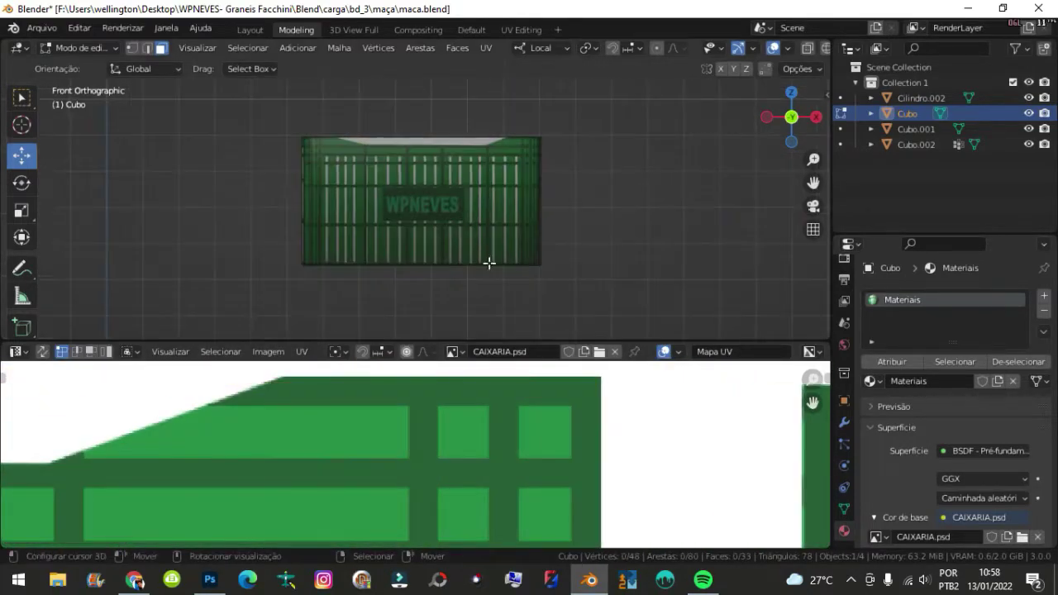
mouse_move(488, 259)
middle_mouse_down()
mouse_move(483, 217)
mouse_move(495, 244)
middle_mouse_up()
key("alt+z")
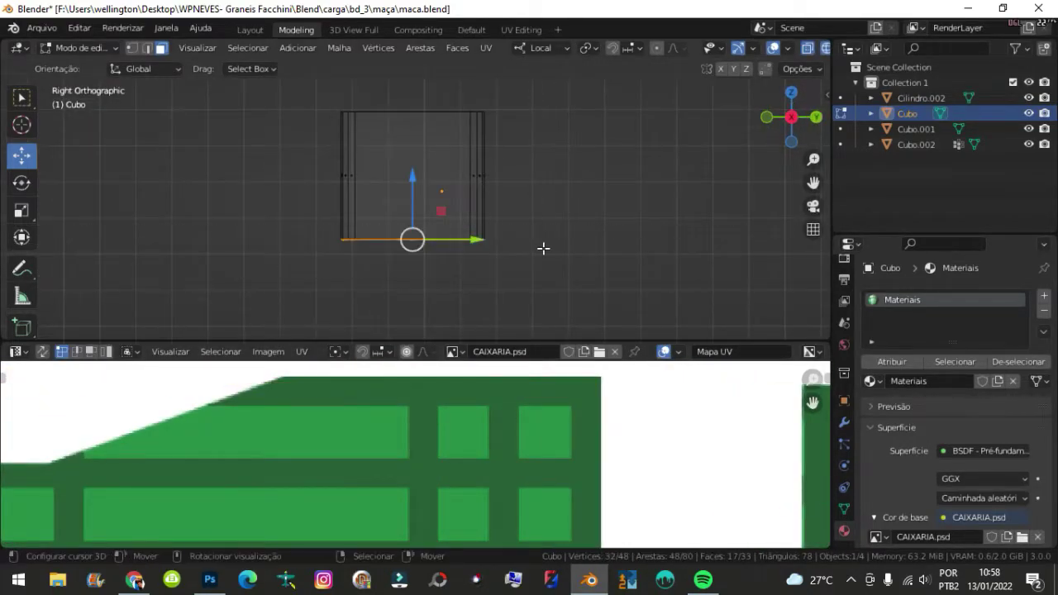
key("KP_1")
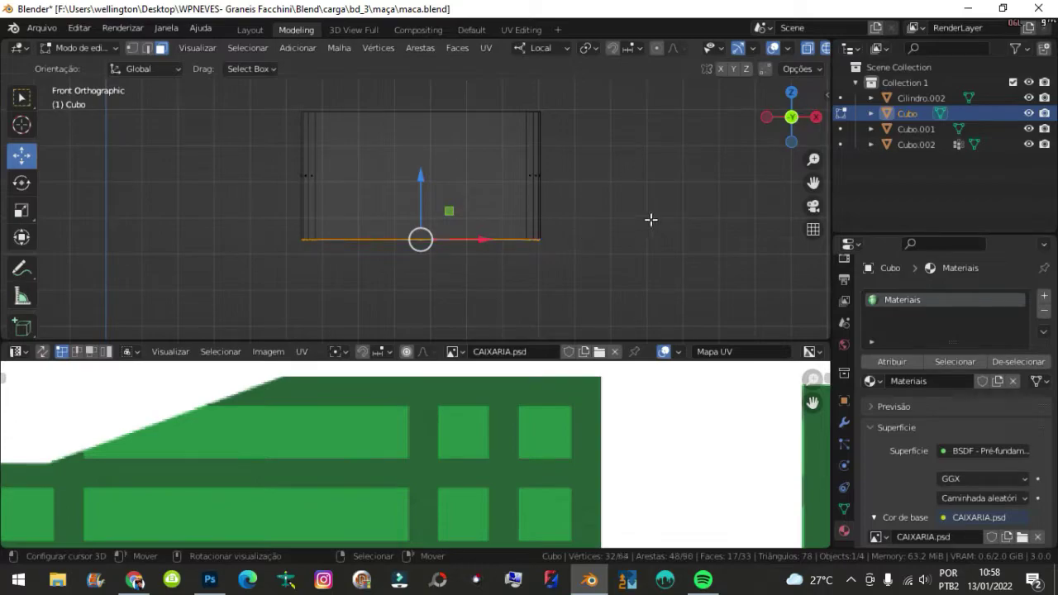
mouse_move(650, 219)
middle_mouse_down()
mouse_move(584, 160)
mouse_move(623, 206)
mouse_move(548, 189)
middle_mouse_up()
scroll(585, 161, "up", 3)
key("alt+a")
scroll(574, 212, "up", 3)
scroll(567, 211, "down", 5)
key("ctrl+z")
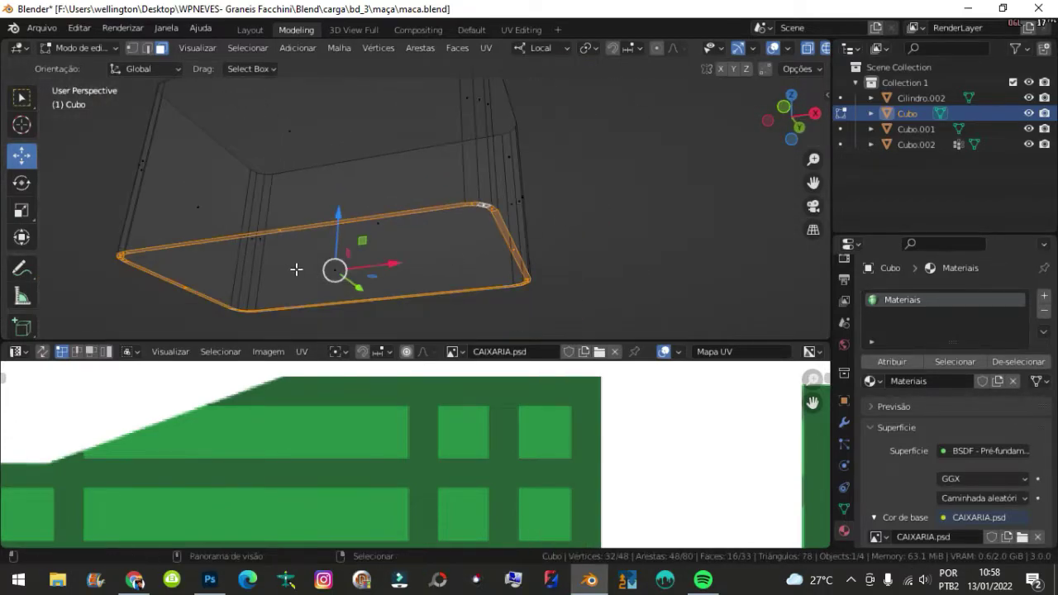
middle_click_drag(298, 269, 485, 231)
key("KP_1")
Project the bottom faces from view and stretch their UVs along the slatted texture's lower edge
key("u")
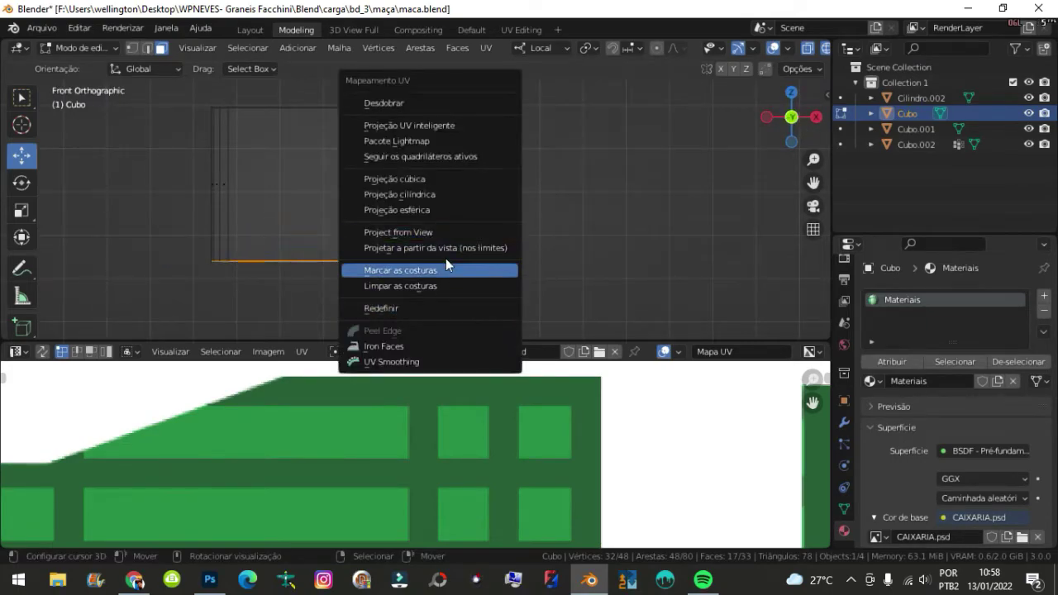
left_click(413, 232)
scroll(324, 492, "down", 4)
middle_click_drag(323, 492, 393, 421)
key("g")
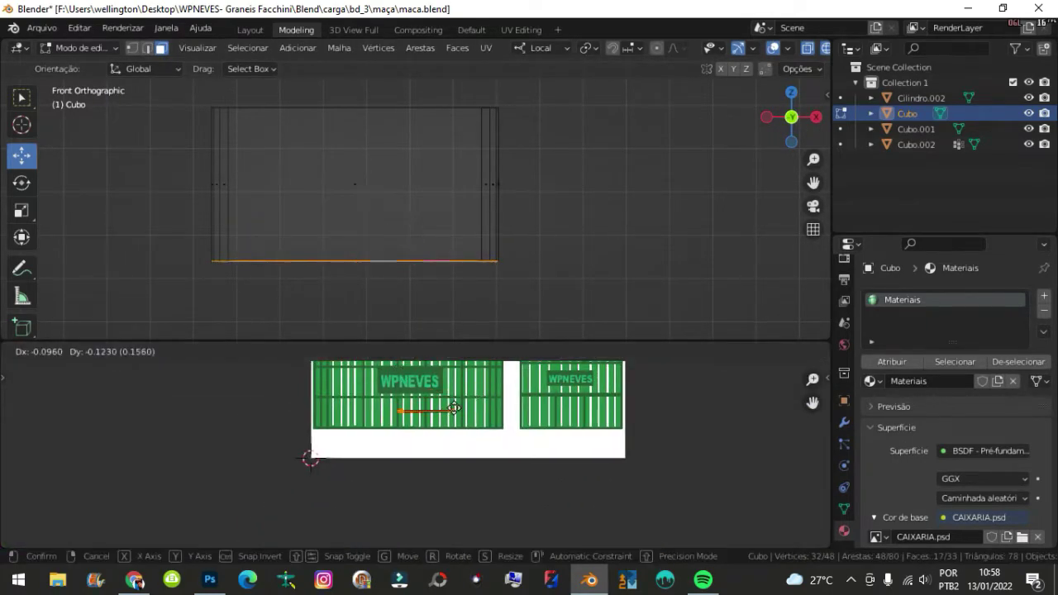
left_click(453, 407)
scroll(510, 413, "up", 3)
scroll(510, 414, "up", 2)
key("s")
left_click(140, 444)
key("g")
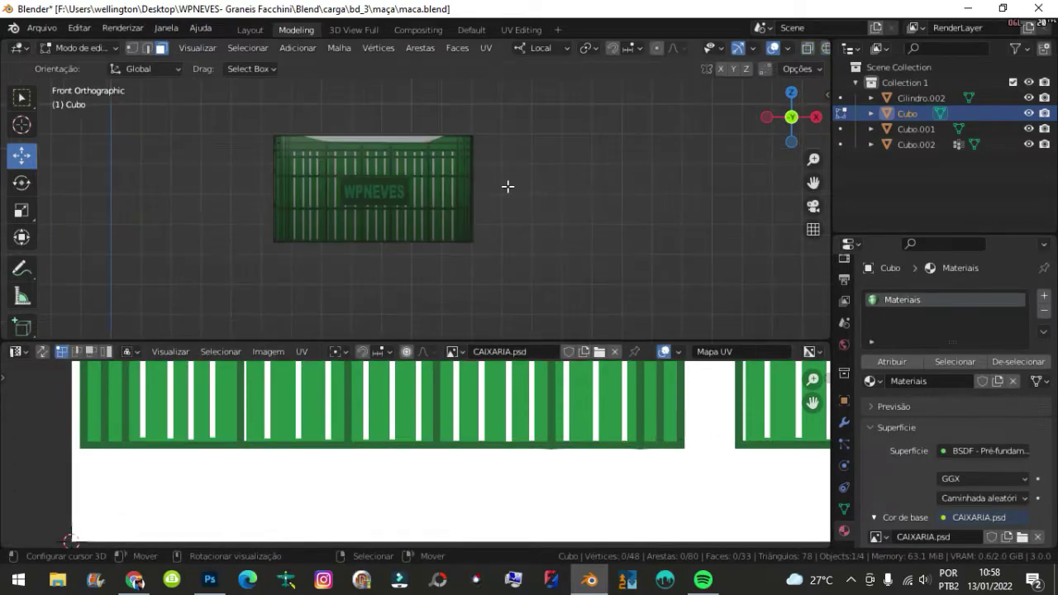
Select one side face of the crate and view it straight from the right
mouse_move(507, 184)
middle_mouse_down()
mouse_move(439, 205)
mouse_move(467, 188)
mouse_move(421, 182)
middle_mouse_up()
key("a")
left_click(467, 188)
middle_click_drag(503, 190, 455, 187)
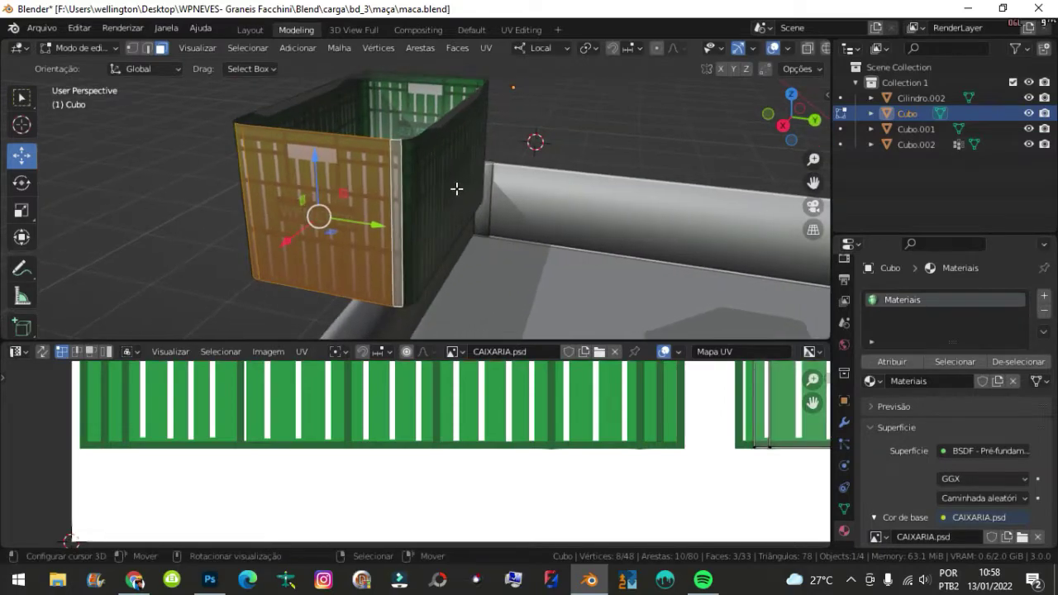
key("KP_3")
scroll(609, 407, "down", 3)
scroll(609, 407, "down", 2)
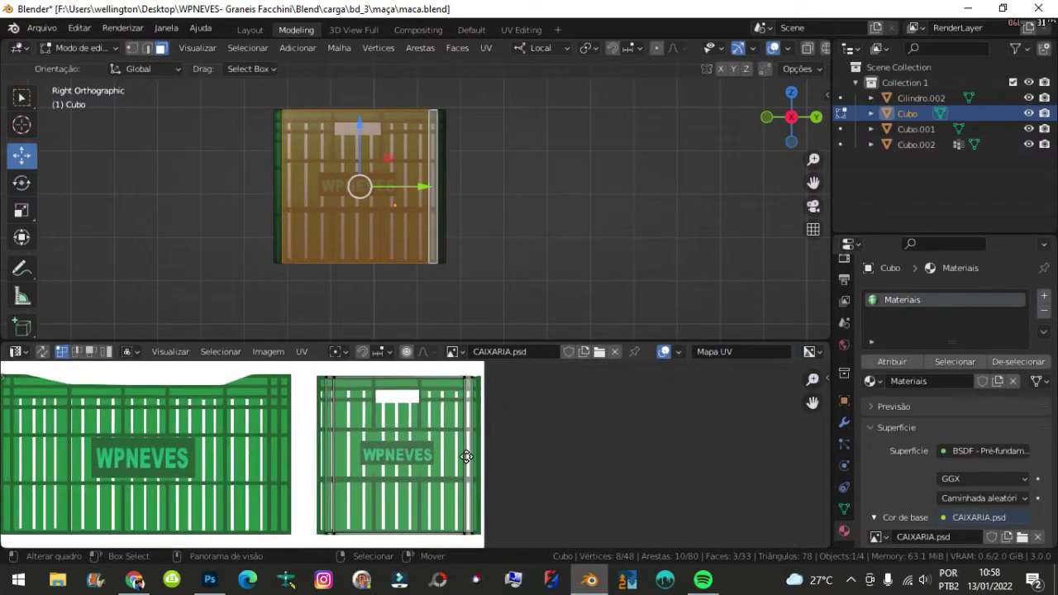
Project the side face from view and move its UV island onto the smaller WPNEVES panel
key("u")
left_click(481, 189)
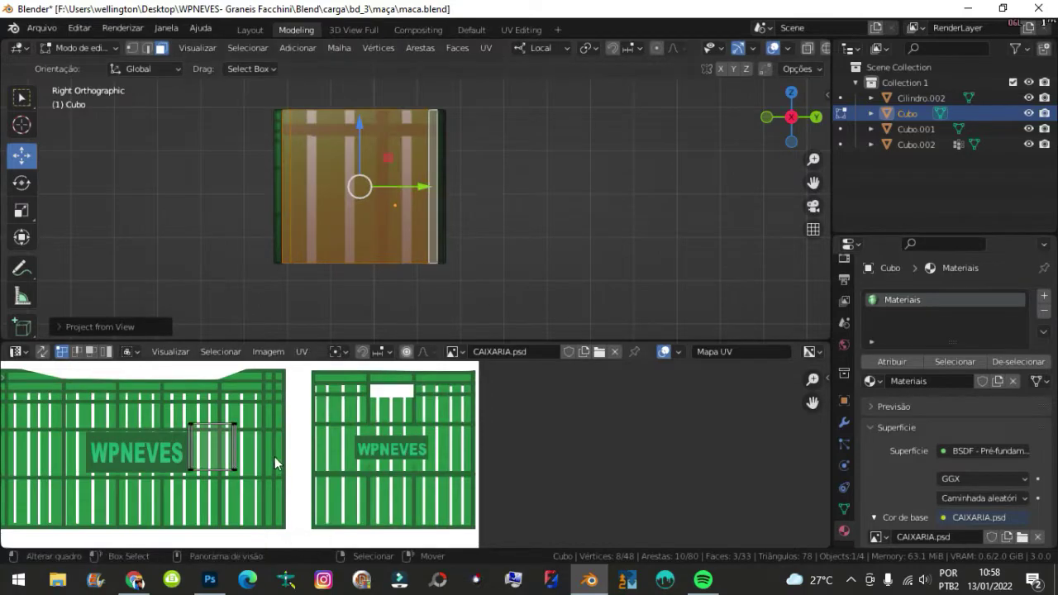
key("a")
key("s")
key("g")
left_click(476, 487)
Enlarge the UV editing area and rescale the island to fit the panel
scroll(476, 488, "up", 1)
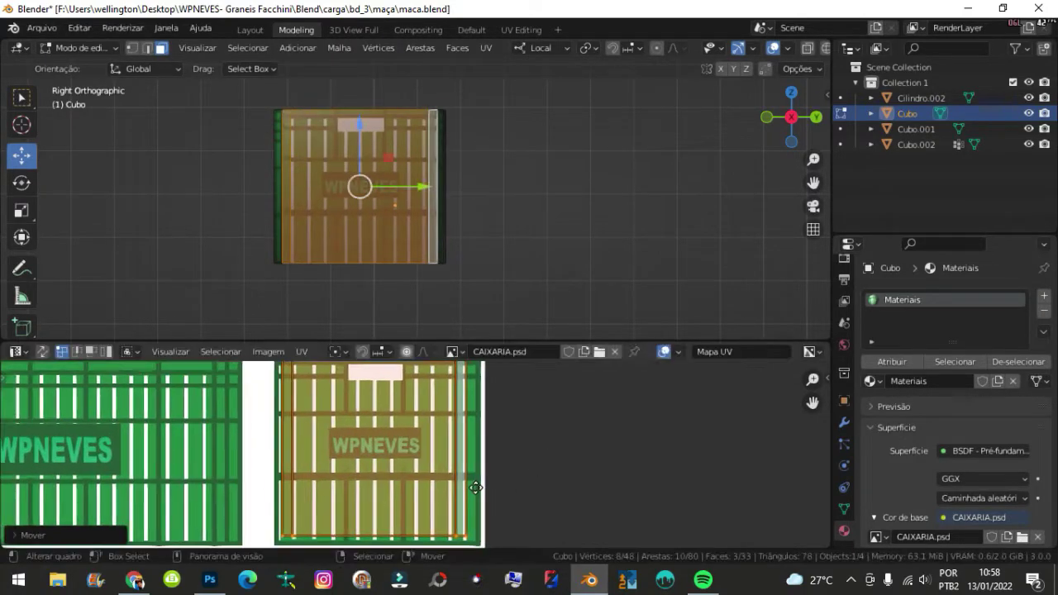
left_click_drag(496, 341, 496, 284)
middle_click_drag(451, 408, 493, 425)
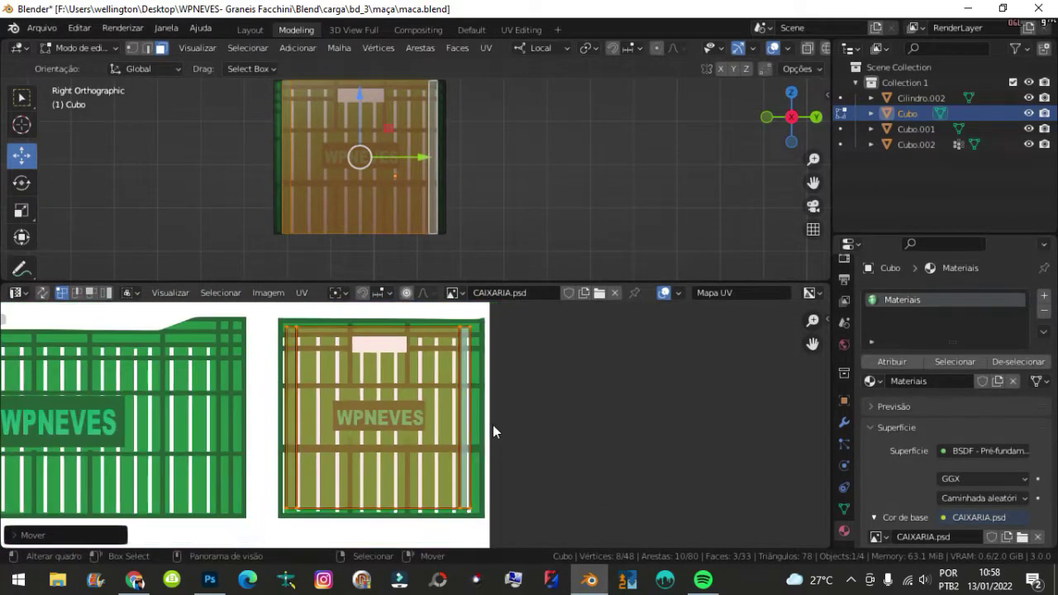
key("s")
left_click(501, 427)
scroll(466, 383, "up", 1)
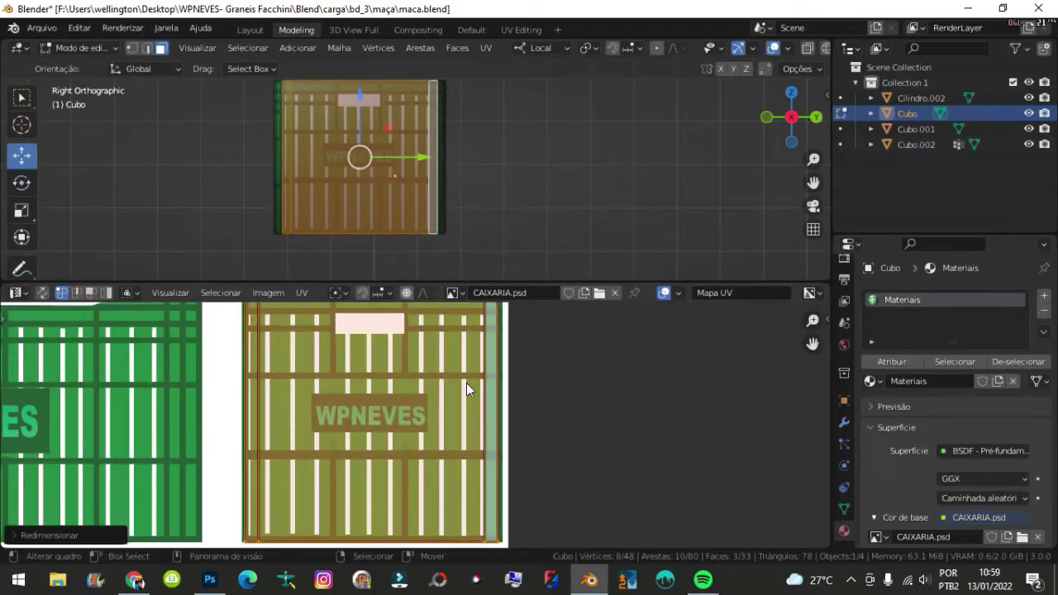
scroll(466, 383, "up", 2)
key("s")
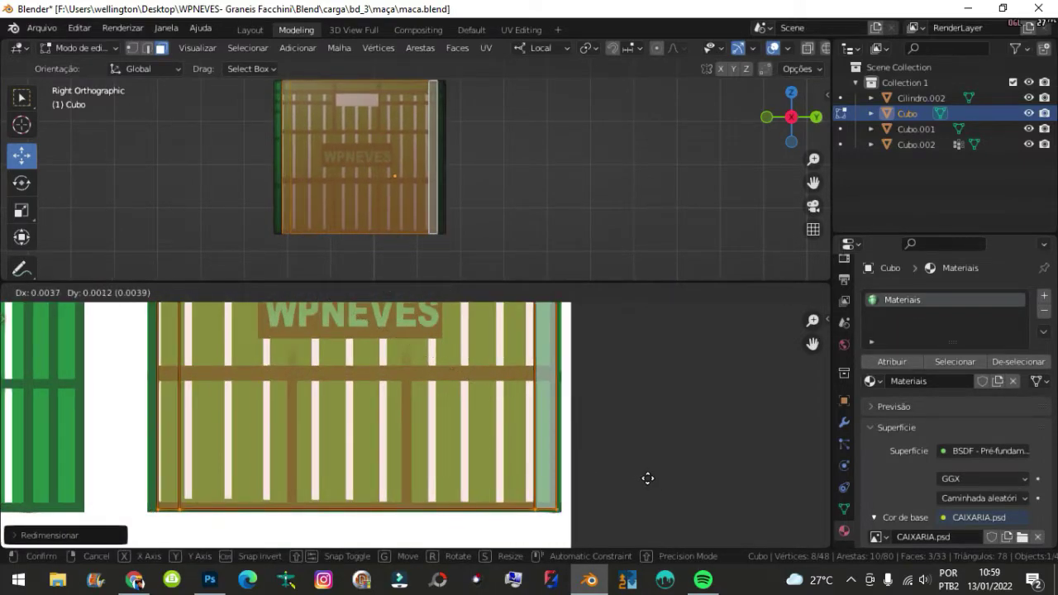
left_click(645, 477)
Clear the selection and select the crate's opposite side face
scroll(573, 396, "down", 5)
scroll(552, 391, "up", 5)
scroll(552, 391, "up", 1)
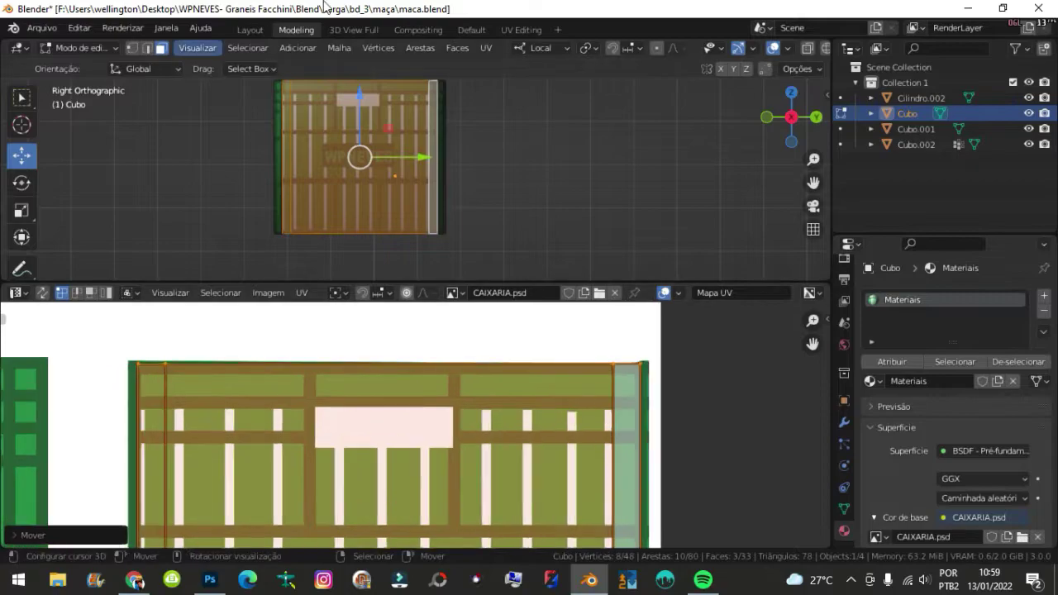
left_click(492, 167)
mouse_move(494, 167)
middle_mouse_down()
mouse_move(393, 163)
mouse_move(362, 178)
middle_mouse_up()
left_click(362, 179)
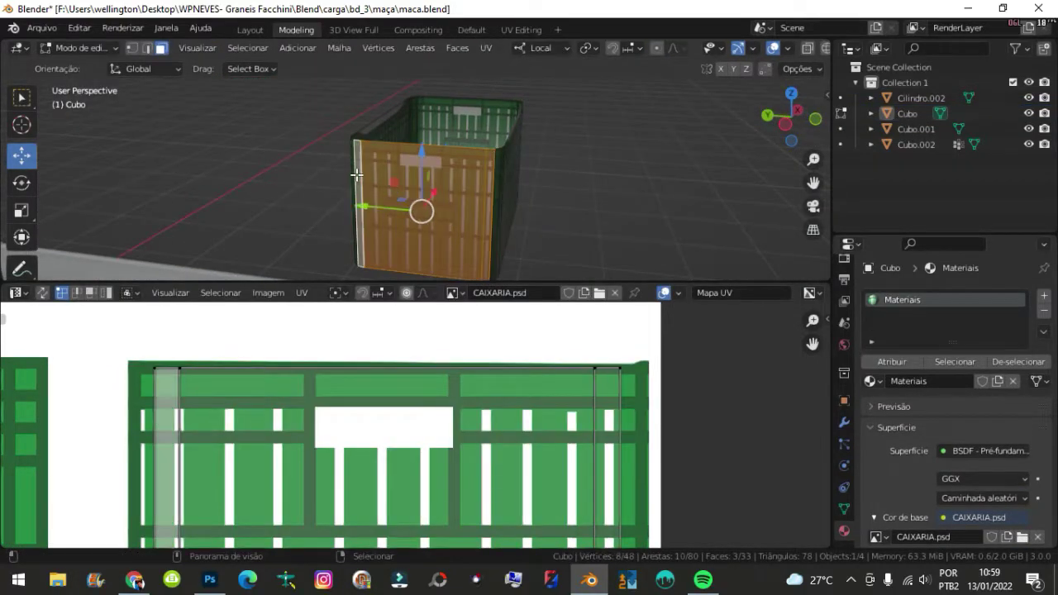
Project the opposite side face from the left view and move its island onto the WPNEVES panel
scroll(410, 347, "down", 4)
key("ctrl+KP_3")
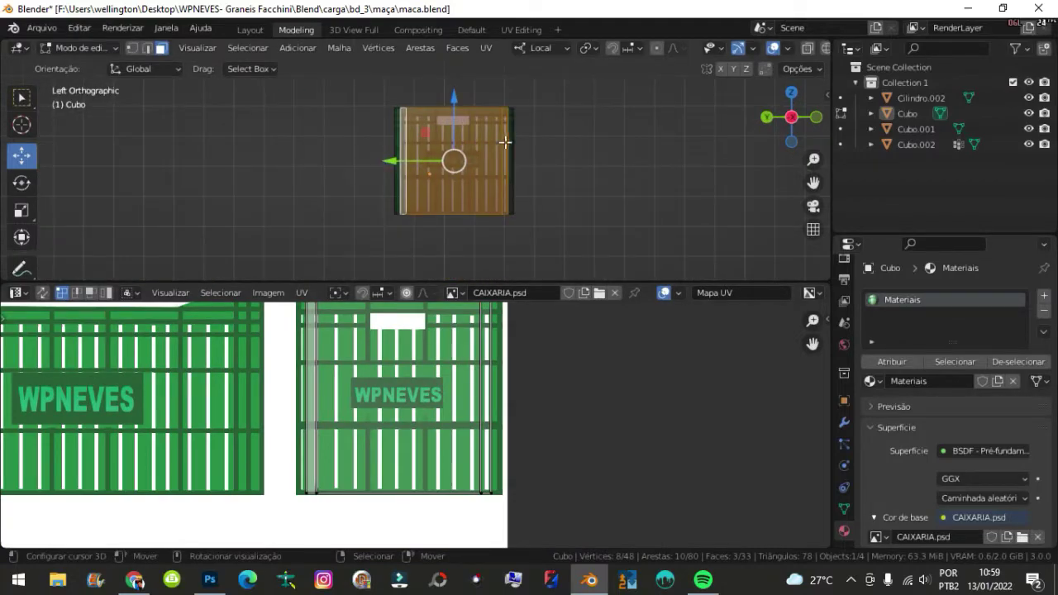
key("u")
left_click(484, 185)
key("s")
left_click(524, 418)
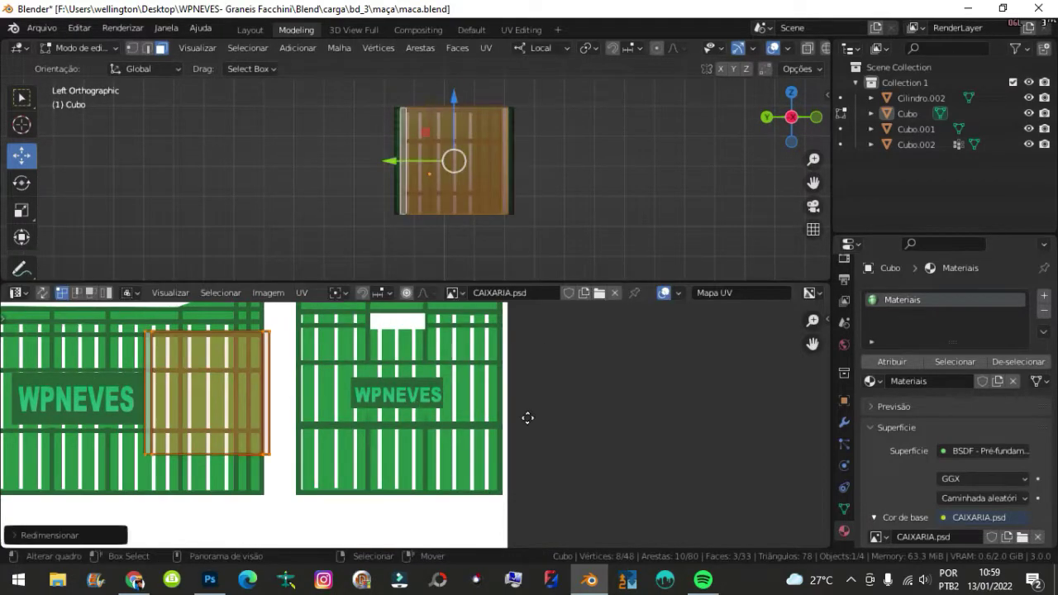
key("g")
left_click(656, 415)
Scale the island up to cover the smaller WPNEVES panel
scroll(603, 435, "up", 2)
key("s")
left_click(513, 440)
key("g")
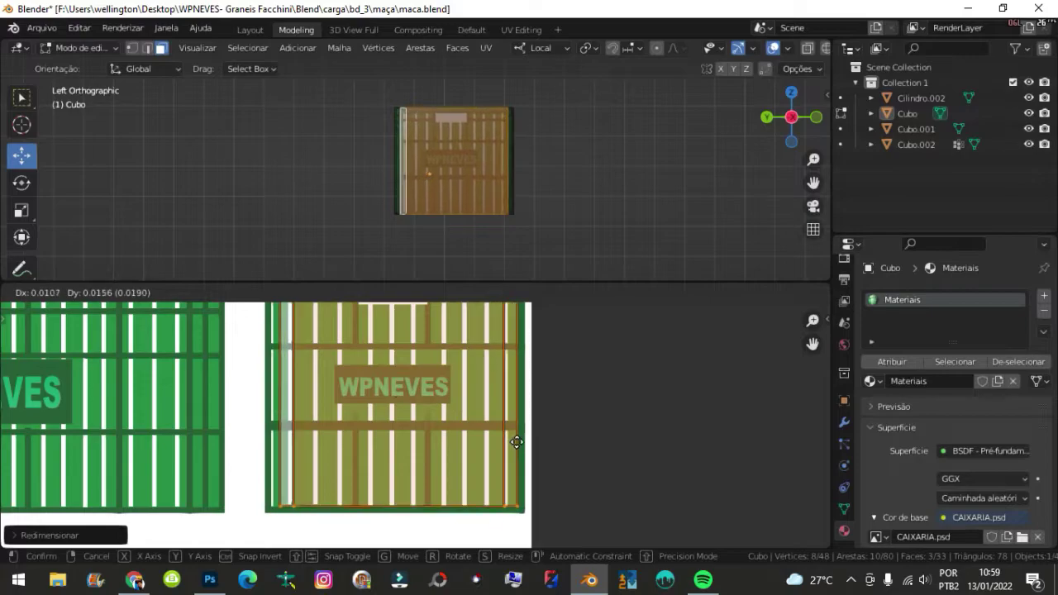
left_click(514, 444)
key("s")
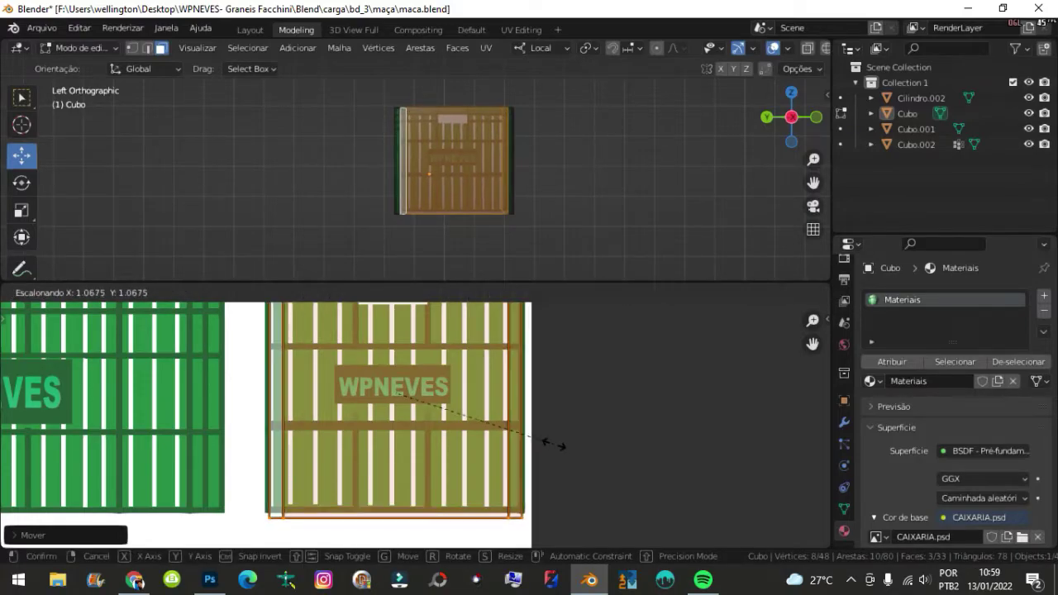
scroll(556, 446, "down", 1)
scroll(507, 425, "up", 4)
Align the island's edges with the panel, finishing with a vertical-only move
key("g")
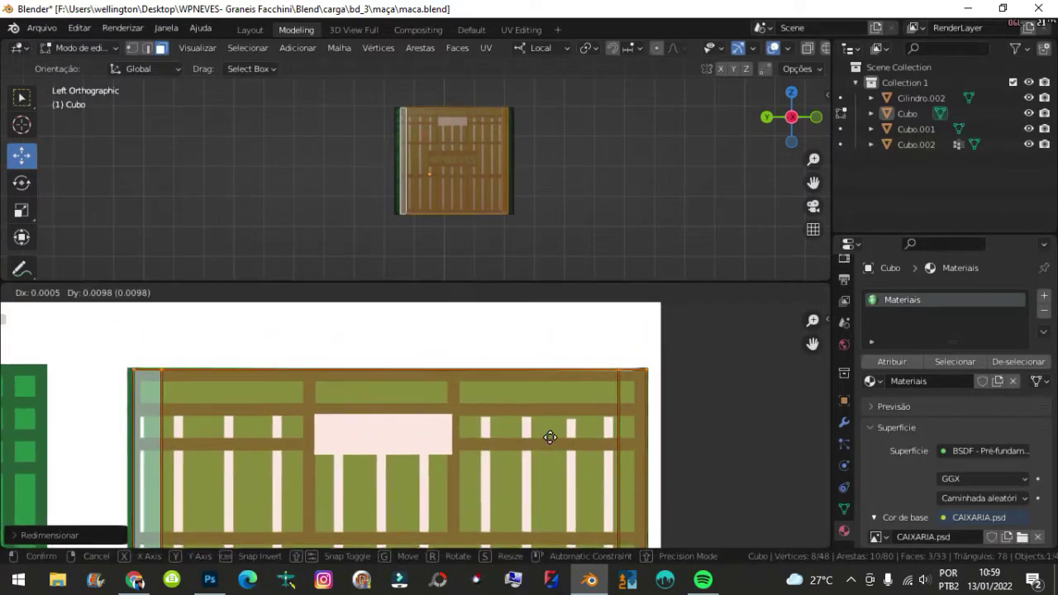
left_click(548, 440)
scroll(549, 439, "down", 3)
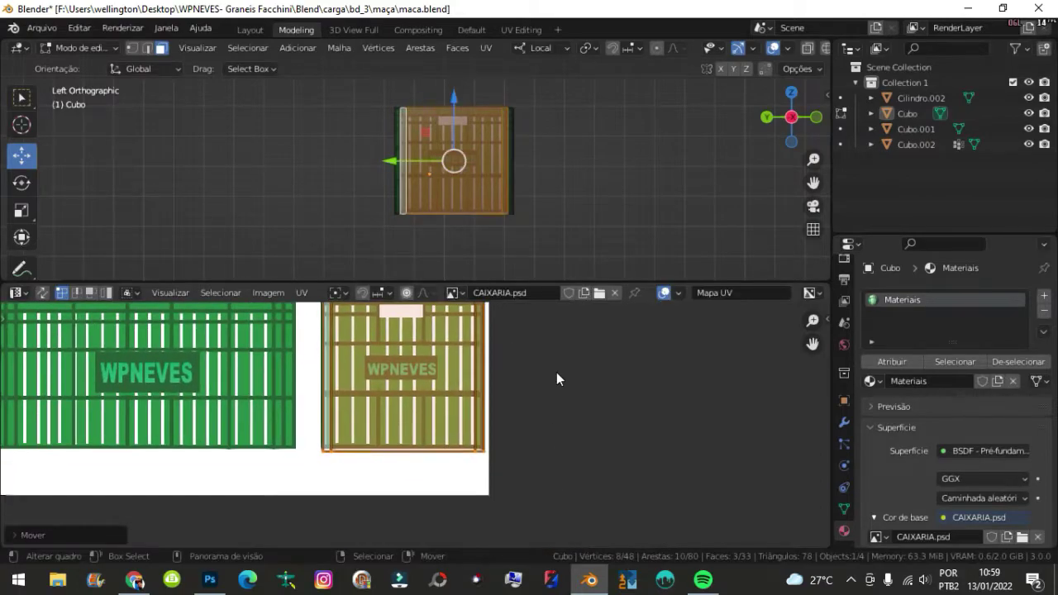
scroll(396, 430, "up", 3)
key("g")
key("y")
left_click(459, 469)
scroll(463, 463, "down", 3)
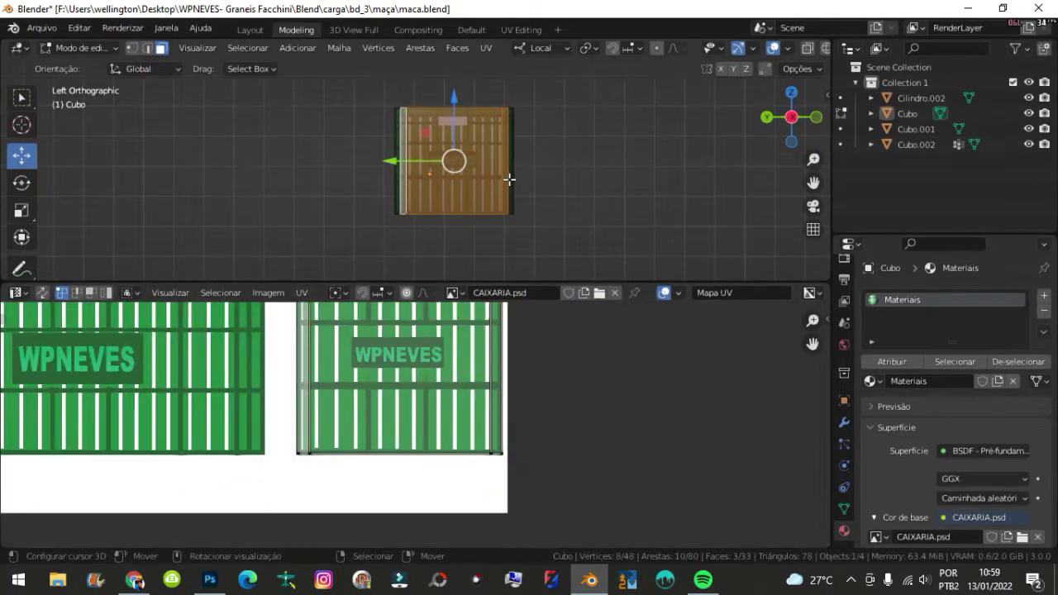
Return to Object Mode and save maca.blend
key("Tab")
mouse_move(498, 164)
middle_mouse_down()
mouse_move(567, 154)
mouse_move(619, 181)
mouse_move(642, 476)
middle_mouse_up()
key("ctrl+s")
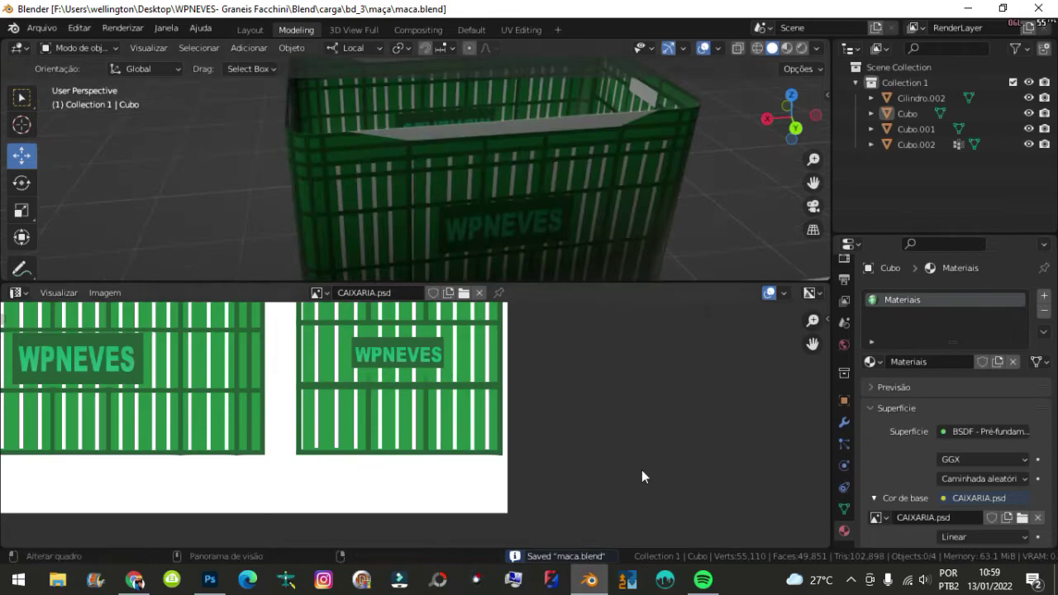
Bring up CAIXARIA.psd in Photoshop, skipping to the next song in the music player
left_click(209, 575)
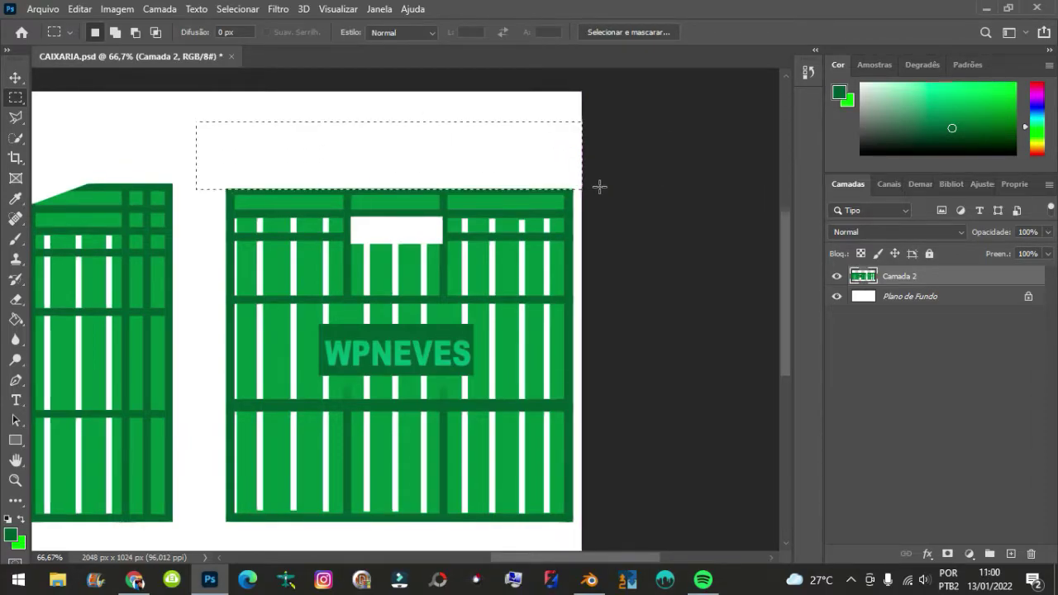
left_click(702, 580)
left_click(560, 518)
left_click(970, 12)
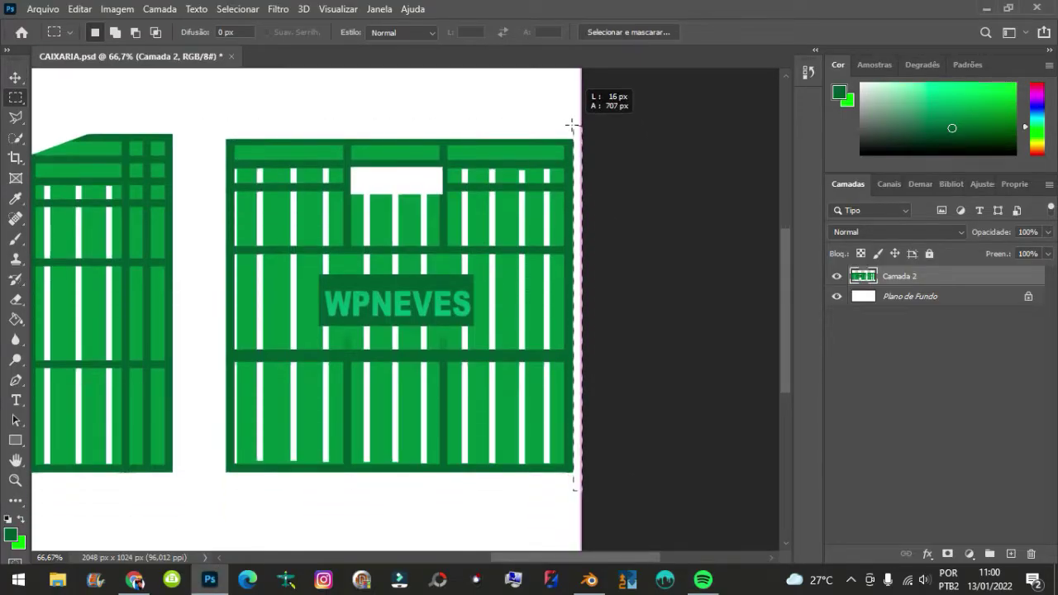
Pan the CAIXARIA.psd canvas so both green crate side panels are visible
scroll(476, 139, "down", 1)
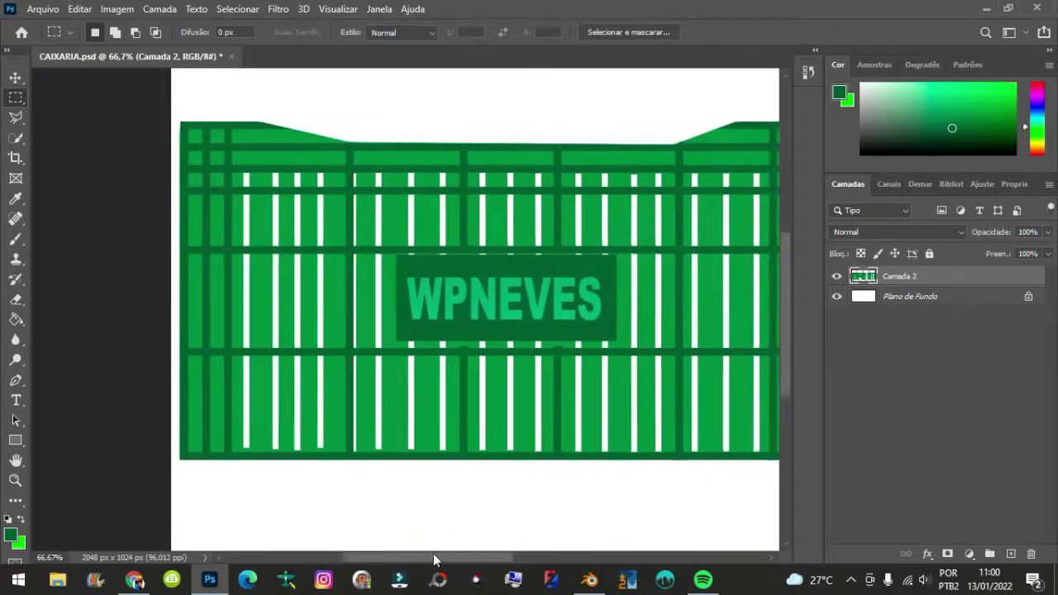
left_click_drag(557, 562, 496, 560)
scroll(414, 226, "up", 3)
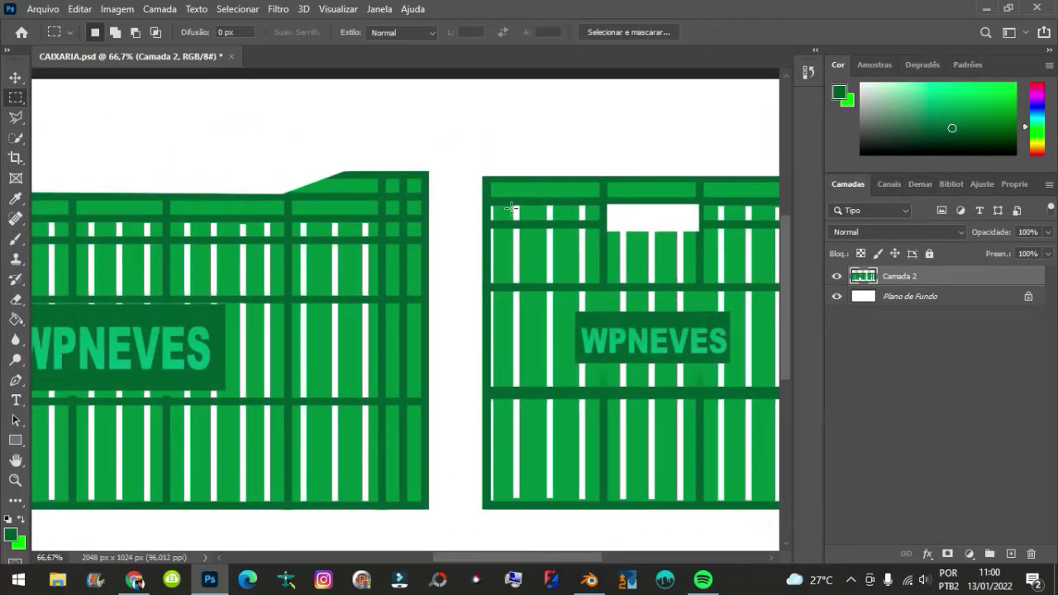
Reload the updated CAIXARIA.psd image as the crate's texture in Blender
left_click(582, 587)
scroll(1002, 378, "down", 3)
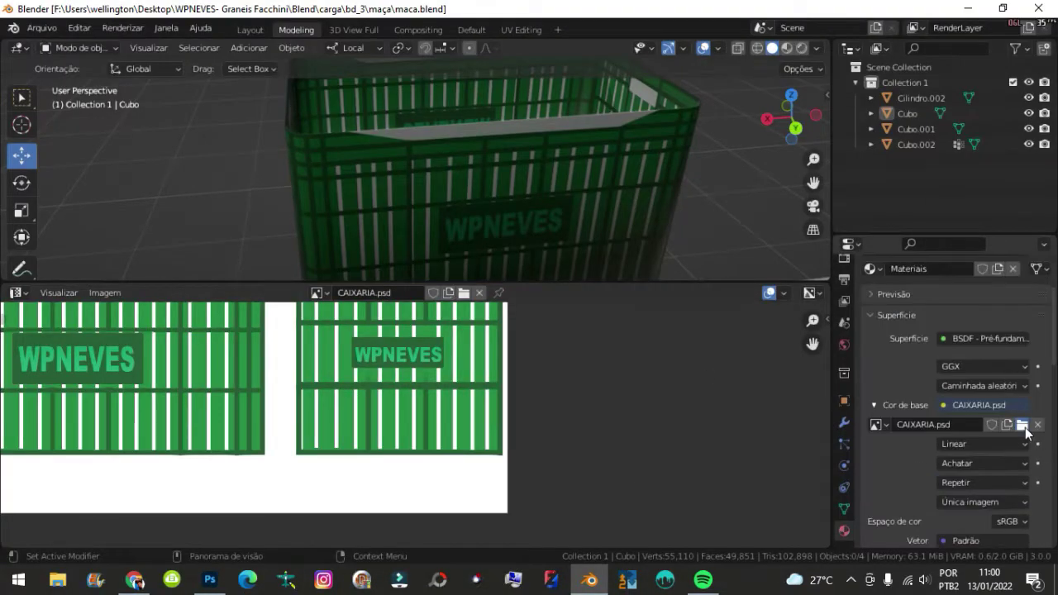
left_click(1022, 424)
double_click(324, 235)
mouse_move(597, 207)
middle_mouse_down()
mouse_move(477, 157)
mouse_move(443, 182)
mouse_move(496, 206)
middle_mouse_up()
scroll(443, 182, "down", 4)
scroll(482, 199, "up", 4)
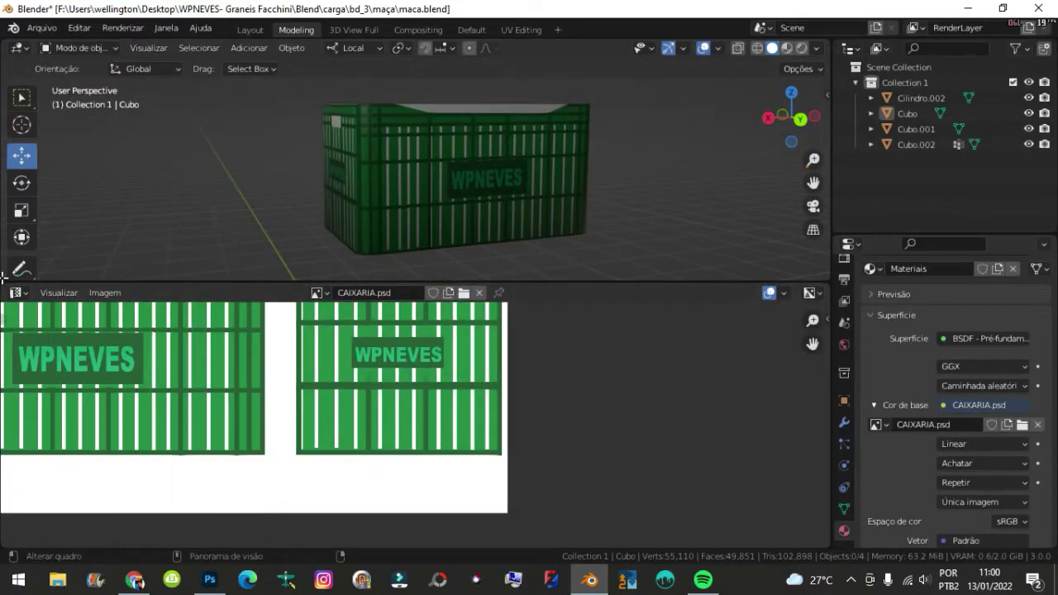
Join away the Image Editor area so the 3D view fills the window
left_click_drag(3, 277, 248, 413)
scroll(910, 449, "up", 1, "ctrl")
scroll(910, 449, "down", 3)
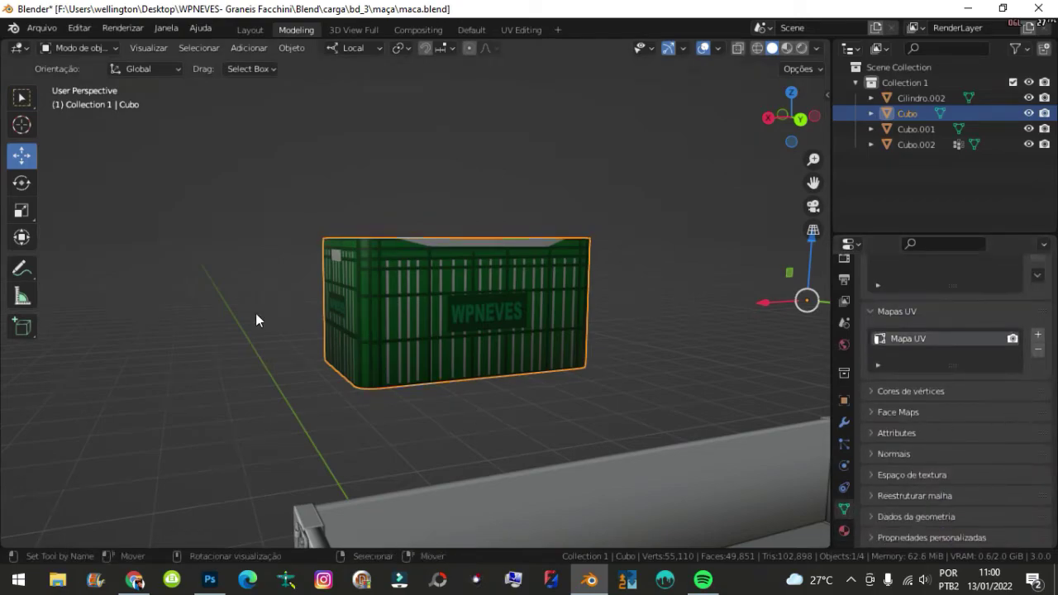
Set the Cubo crate's origin to its centre with Origin to Geometry
mouse_move(256, 313)
middle_mouse_down()
mouse_move(447, 306)
mouse_move(480, 289)
middle_mouse_up()
scroll(480, 290, "down", 1)
left_click(291, 48)
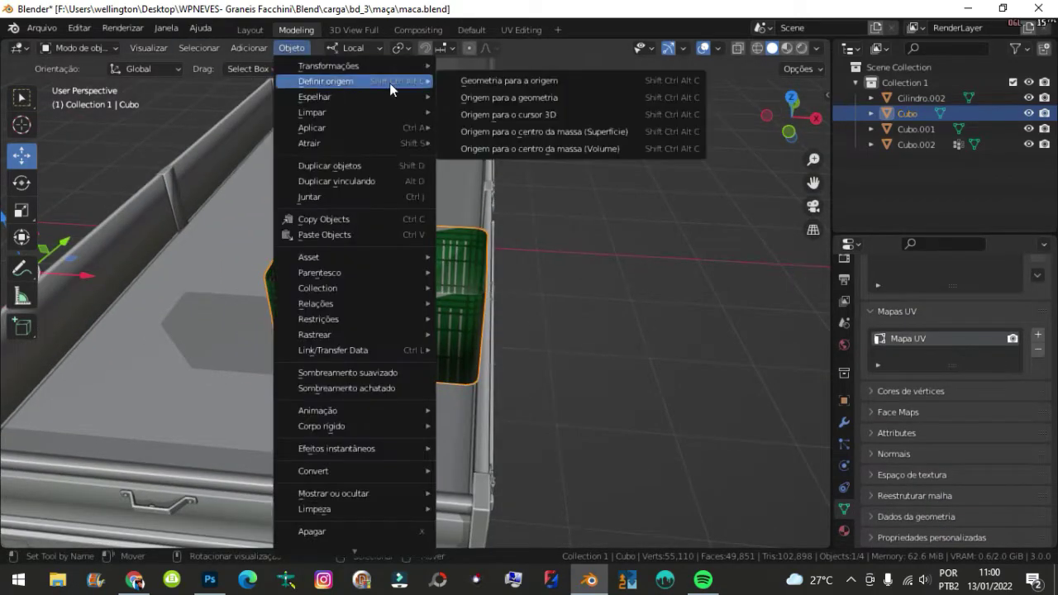
left_click(552, 135)
mouse_move(703, 579)
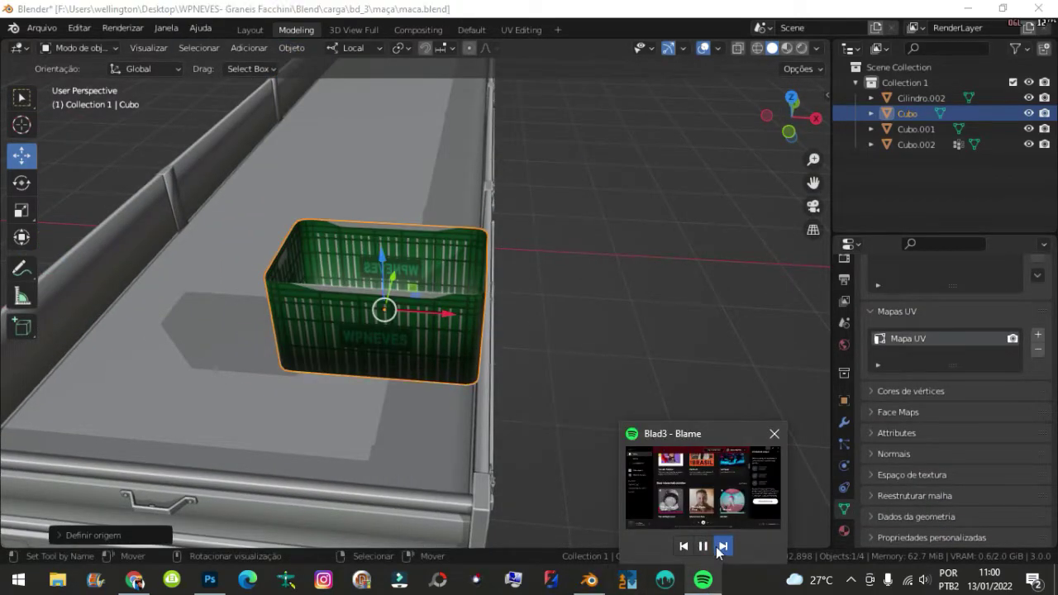
Bring Spotify to the front and skip ahead two songs
left_click(683, 546)
left_click(703, 580)
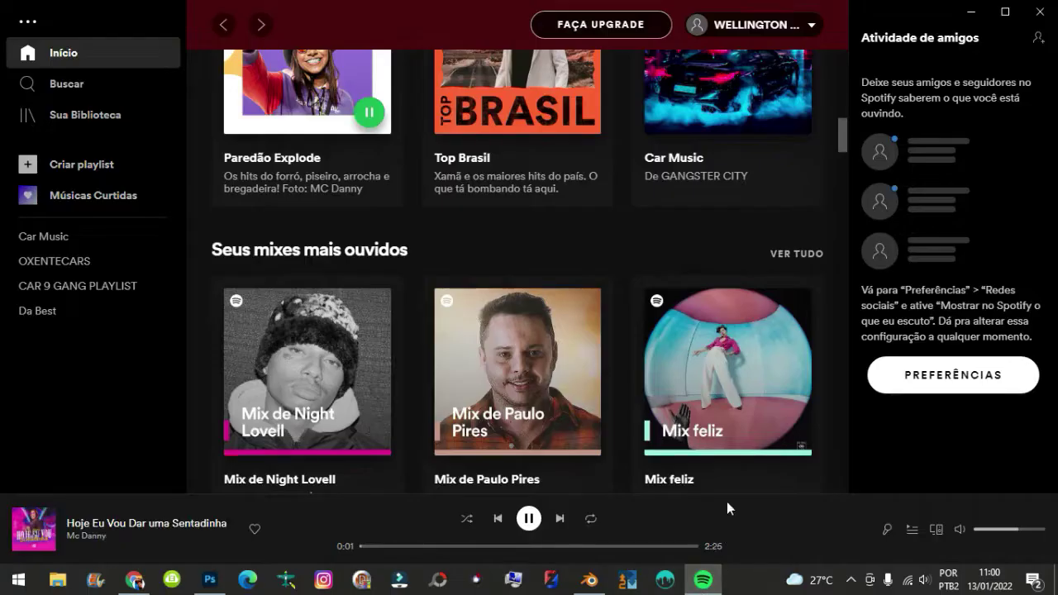
left_click(561, 518)
scroll(517, 356, "down", 5)
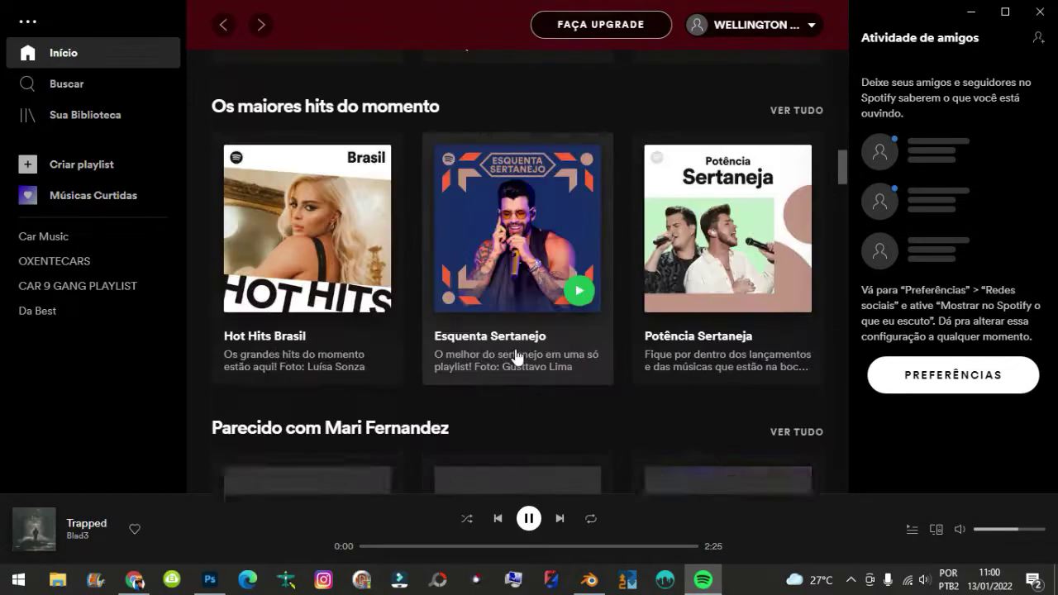
Play Hot Hits Brasil, then browse Músicas Curtidas and the library's playlists
mouse_move(307, 256)
left_click(370, 291)
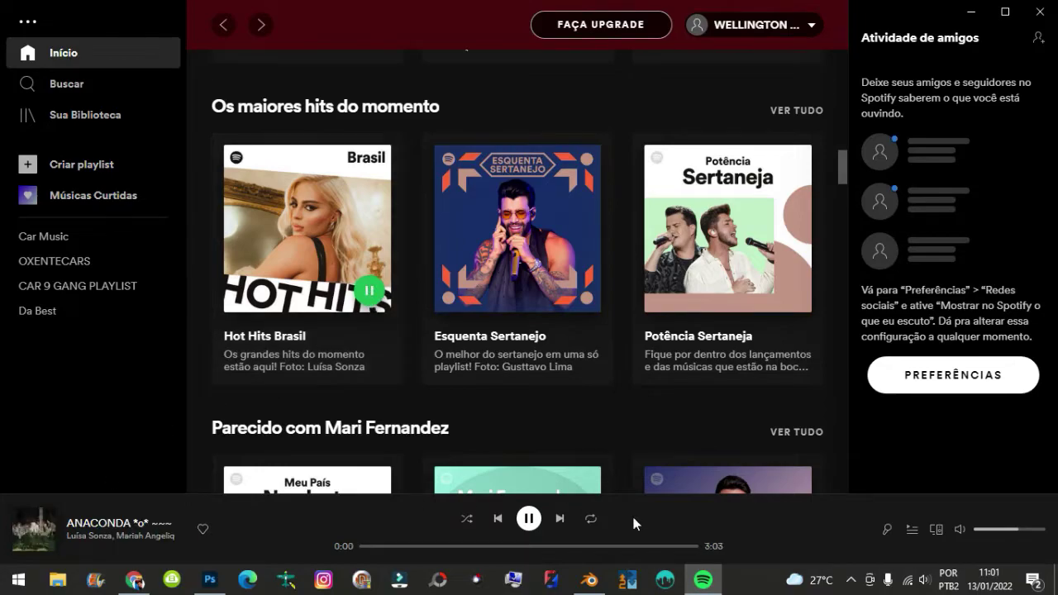
left_click(52, 203)
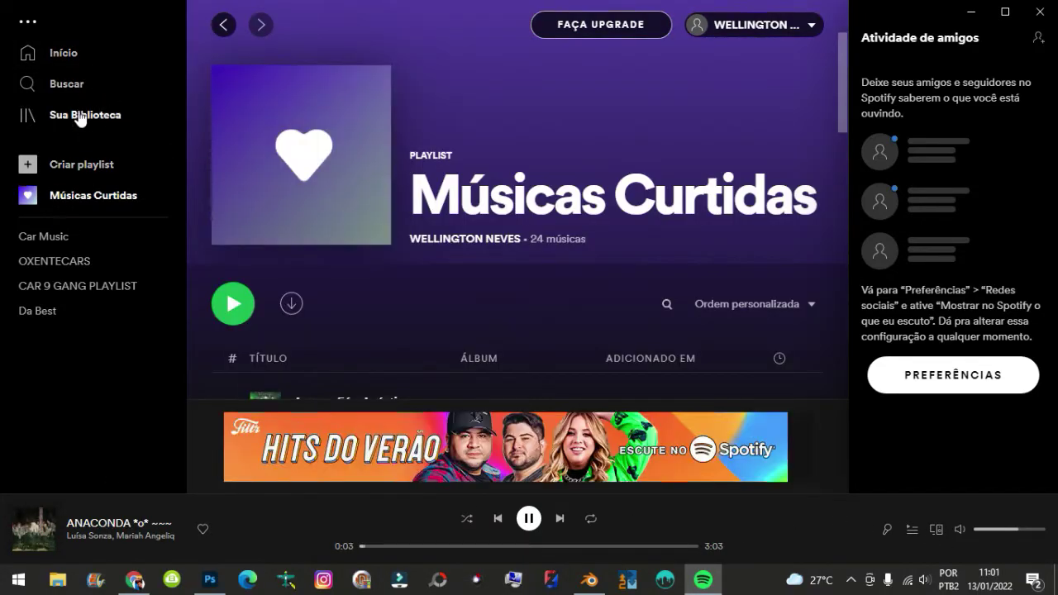
left_click(81, 120)
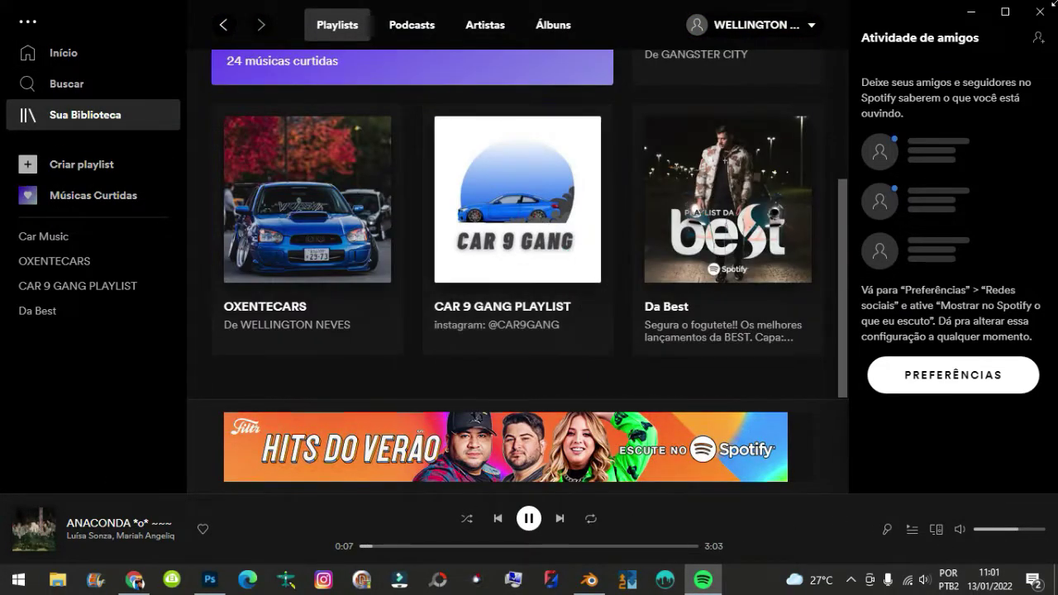
Move the Cubo crate down onto the corner of the truck bed
left_click(973, 12)
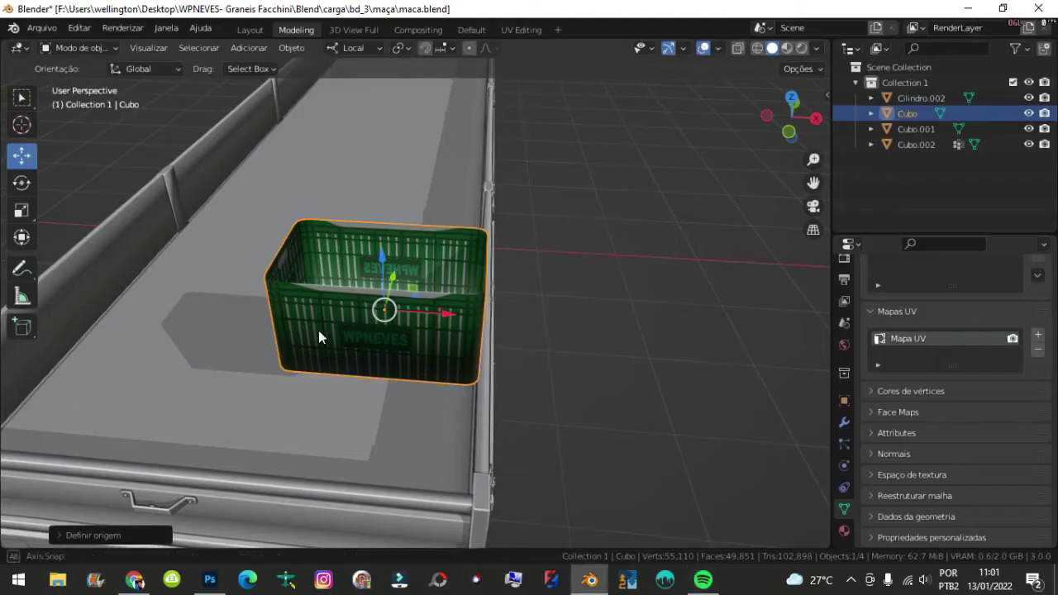
mouse_move(503, 326)
middle_mouse_down()
mouse_move(498, 302)
mouse_move(566, 358)
mouse_move(400, 244)
middle_mouse_up()
key("Tab")
key("Tab")
left_click_drag(399, 244, 488, 350)
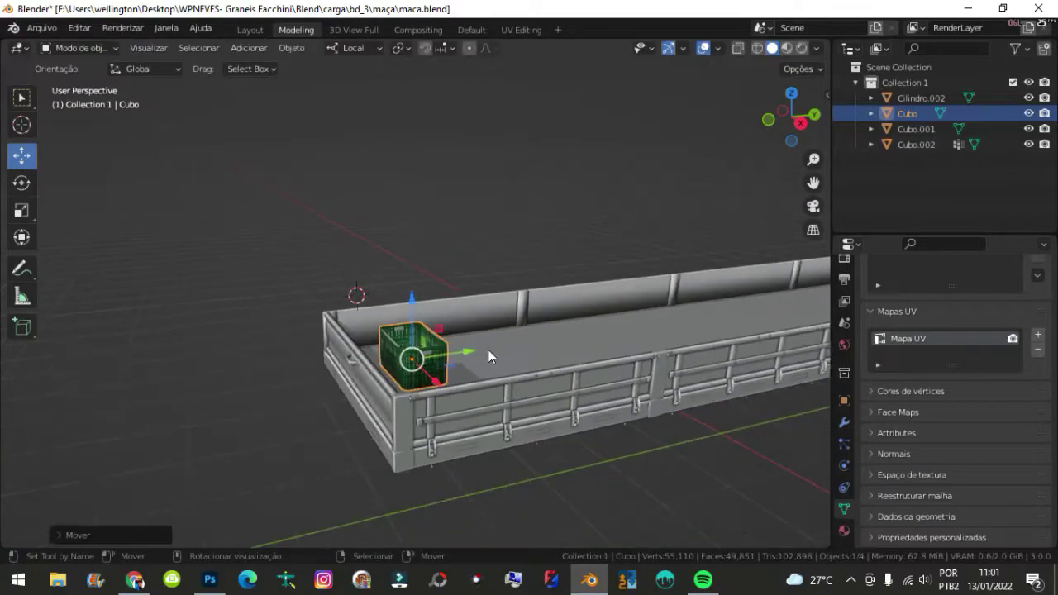
mouse_move(488, 349)
middle_mouse_down()
mouse_move(477, 392)
mouse_move(468, 311)
mouse_move(361, 391)
mouse_move(496, 371)
mouse_move(438, 320)
mouse_move(172, 270)
middle_mouse_up()
scroll(173, 270, "up", 5)
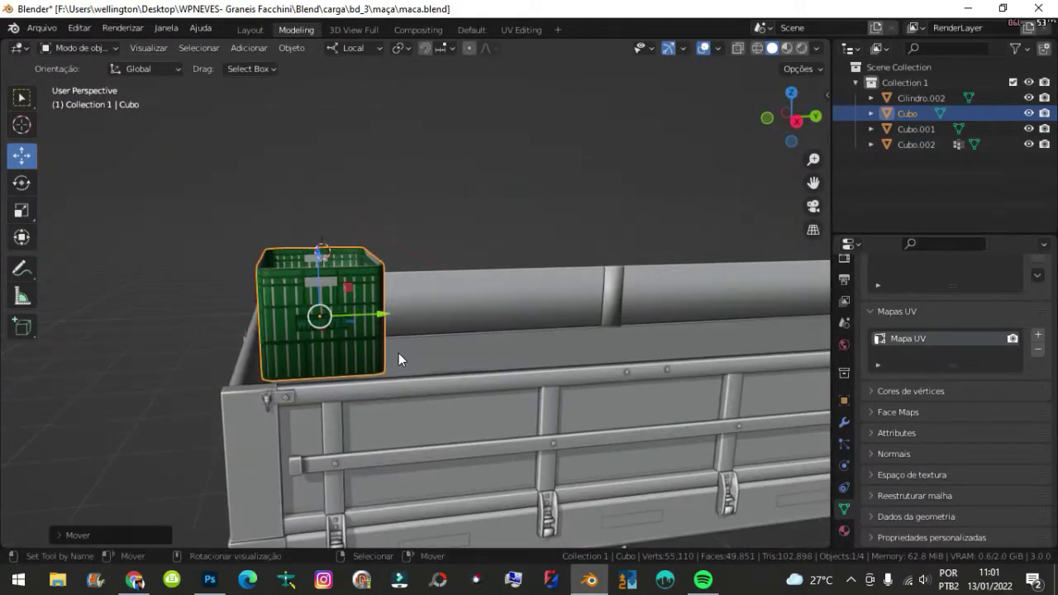
In Edit Mode from the right view, shift the crate's right-side face along its length
key("Tab")
mouse_move(398, 353)
middle_mouse_down()
mouse_move(347, 315)
mouse_move(488, 248)
middle_mouse_up()
key("alt+a")
key("KP_3")
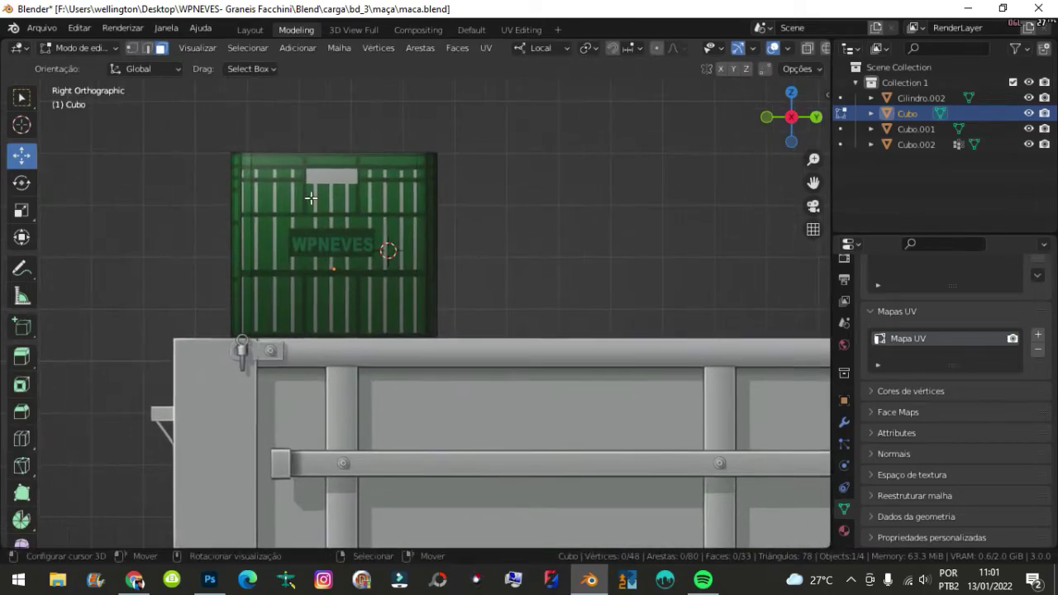
scroll(488, 248, "up", 2)
key("alt+z")
left_click_drag(520, 77, 373, 385)
key("alt+z")
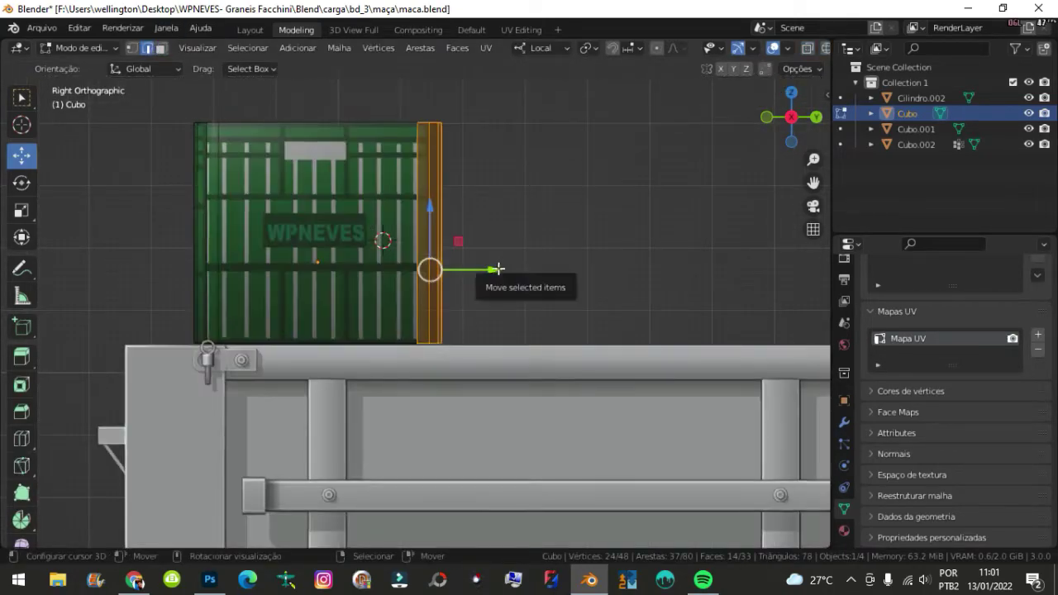
left_click_drag(496, 267, 501, 269)
left_click(502, 269)
Select the crate's top edge and move it vertically to adjust the height
scroll(509, 173, "down", 2)
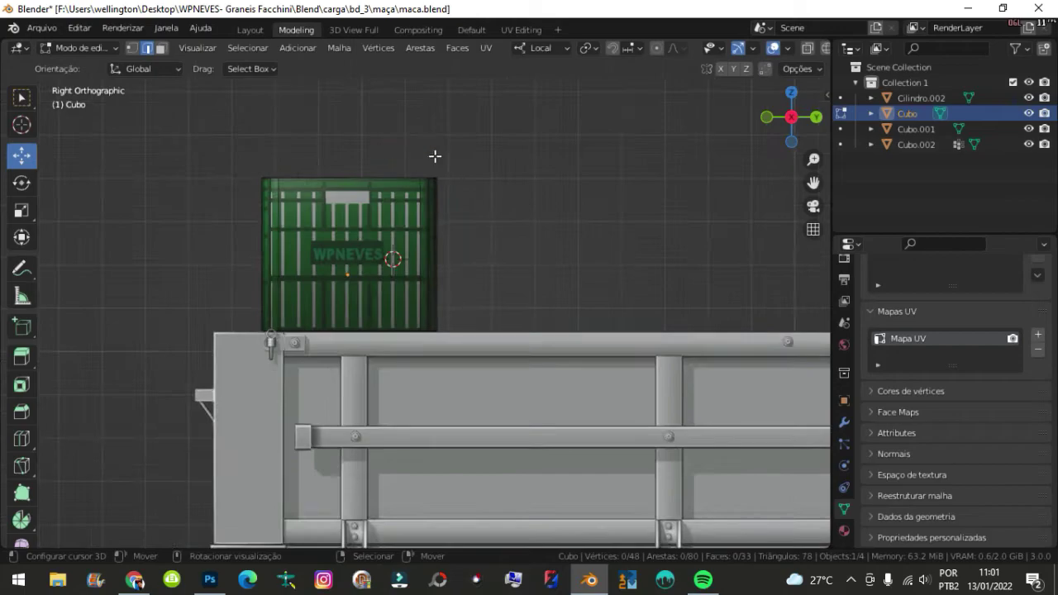
key("alt+z")
left_click_drag(415, 158, 248, 194)
key("alt+z")
left_click_drag(345, 115, 349, 110)
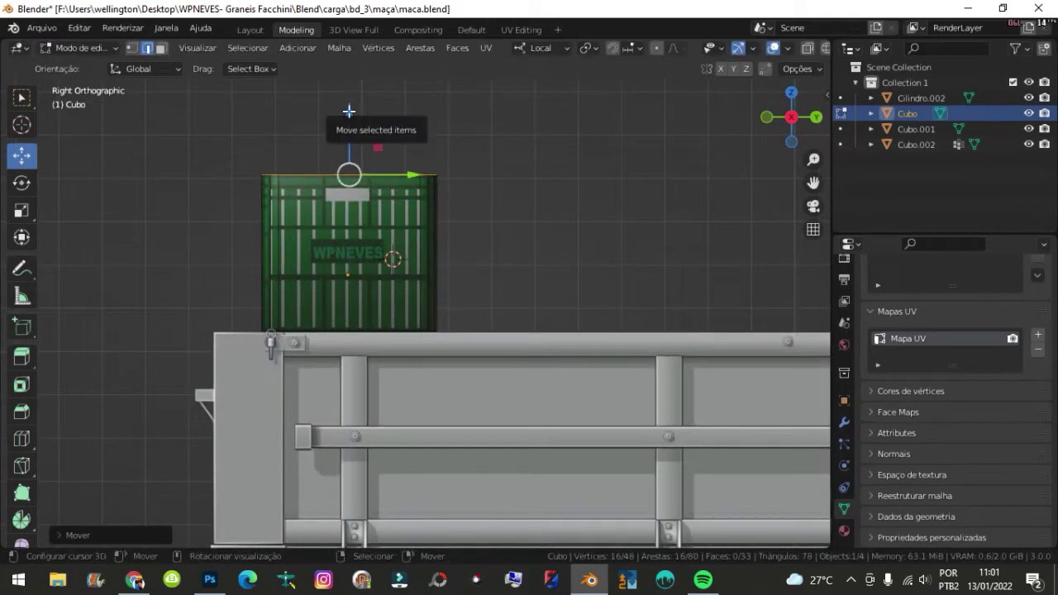
Select the crate's right-side edge, then return to Object Mode and reselect the crate
key("alt+z")
left_click_drag(513, 119, 417, 343)
key("alt+z")
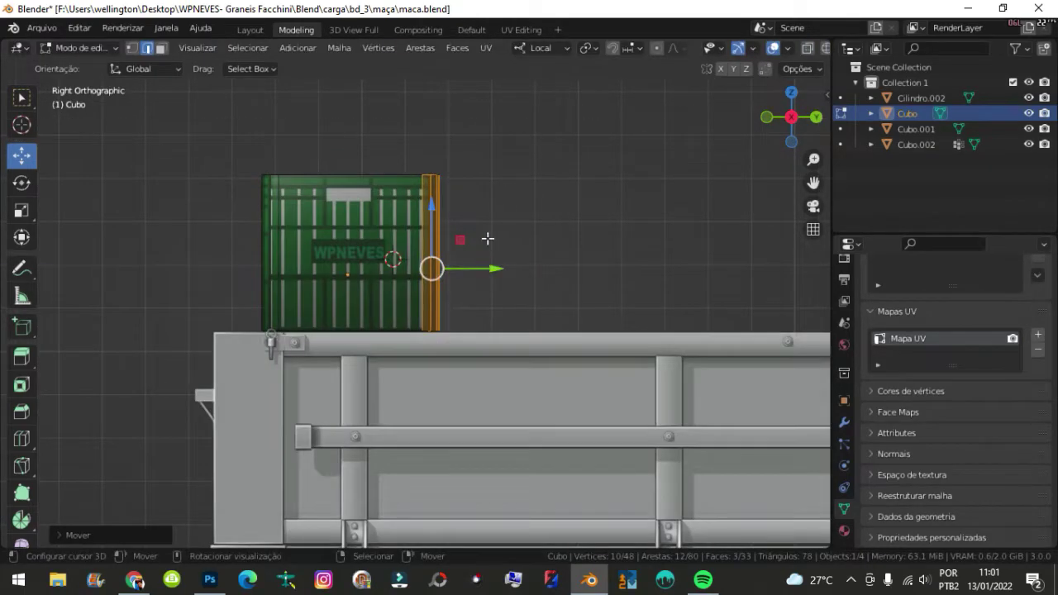
key("alt+z")
key("alt+z")
key("Tab")
mouse_move(474, 239)
middle_mouse_down()
mouse_move(496, 261)
mouse_move(509, 307)
mouse_move(652, 259)
mouse_move(500, 278)
middle_mouse_up()
left_click(499, 277)
From top view in Edit Mode, duplicate the crate mesh along X beside the original
key("KP_7")
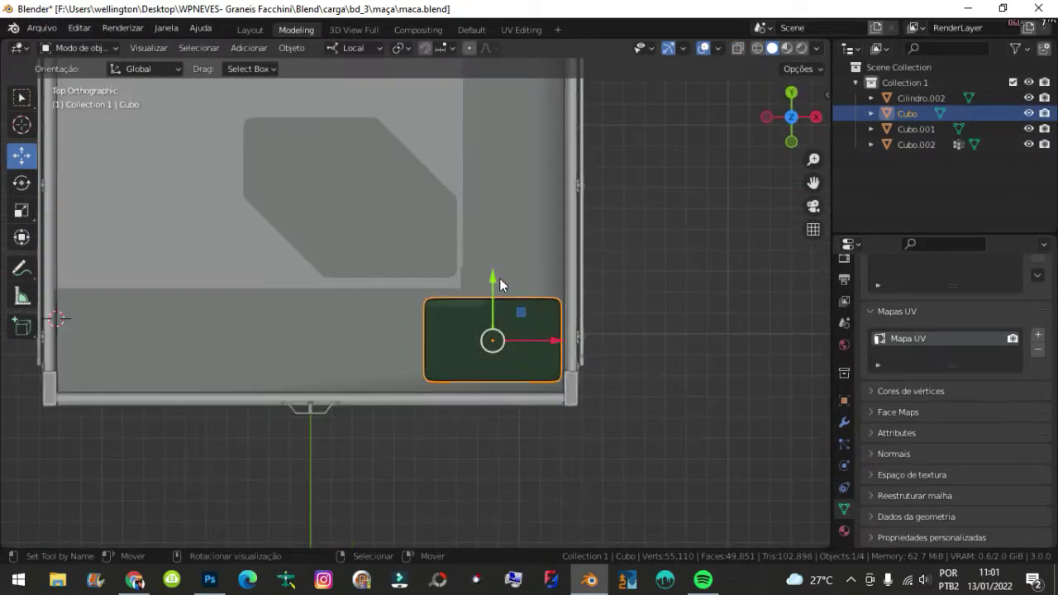
scroll(499, 277, "up", 3)
scroll(546, 287, "up", 2)
key("Tab")
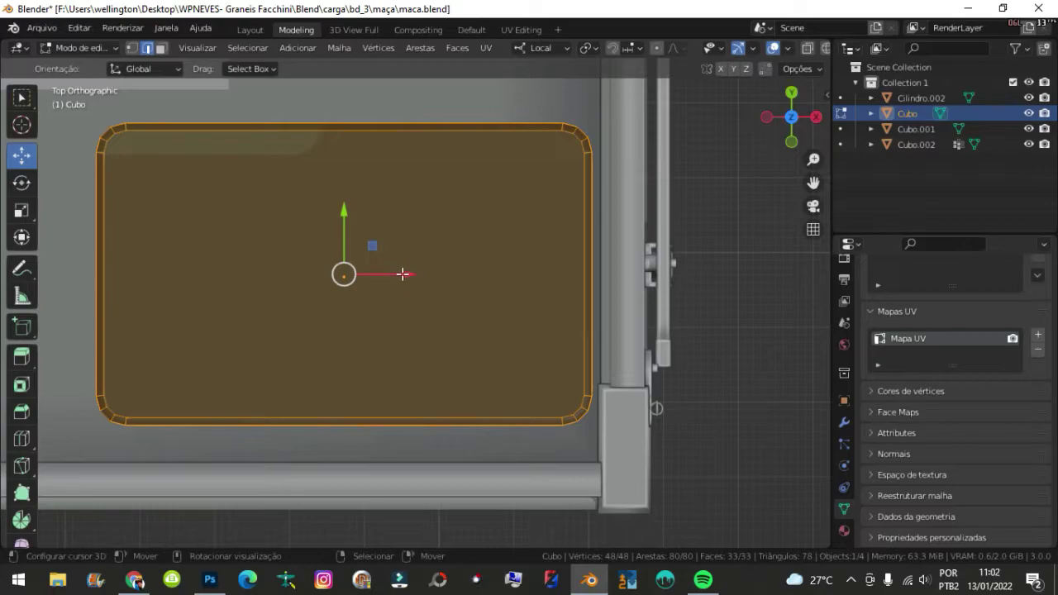
left_click_drag(402, 273, 406, 273)
scroll(438, 281, "down", 1)
key("shift+d")
key("x")
key("x")
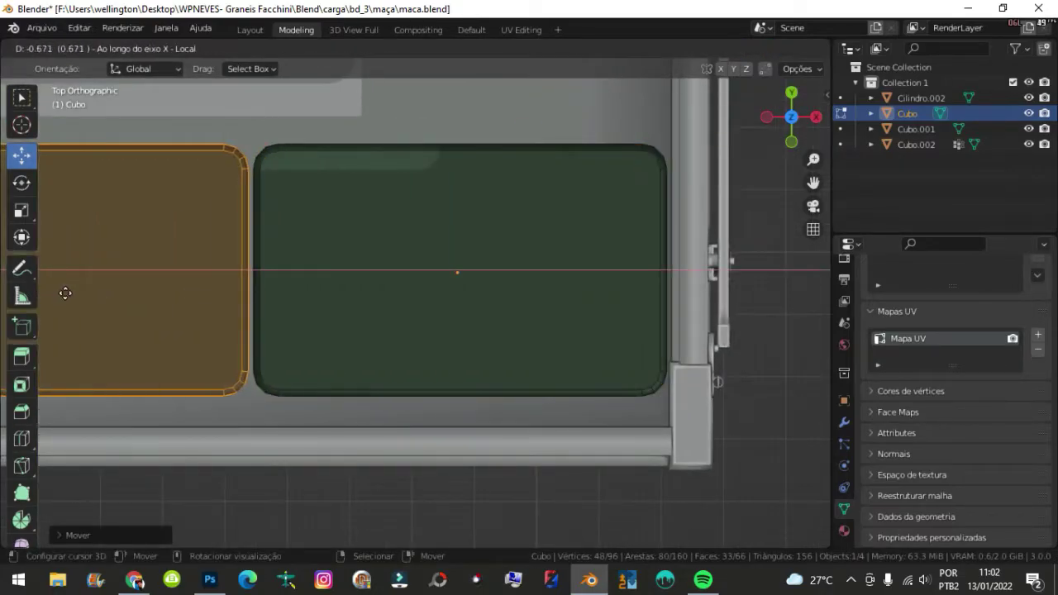
left_click(65, 292)
Duplicate the crate mesh again and place the second copy next to the first
scroll(537, 284, "up", 2)
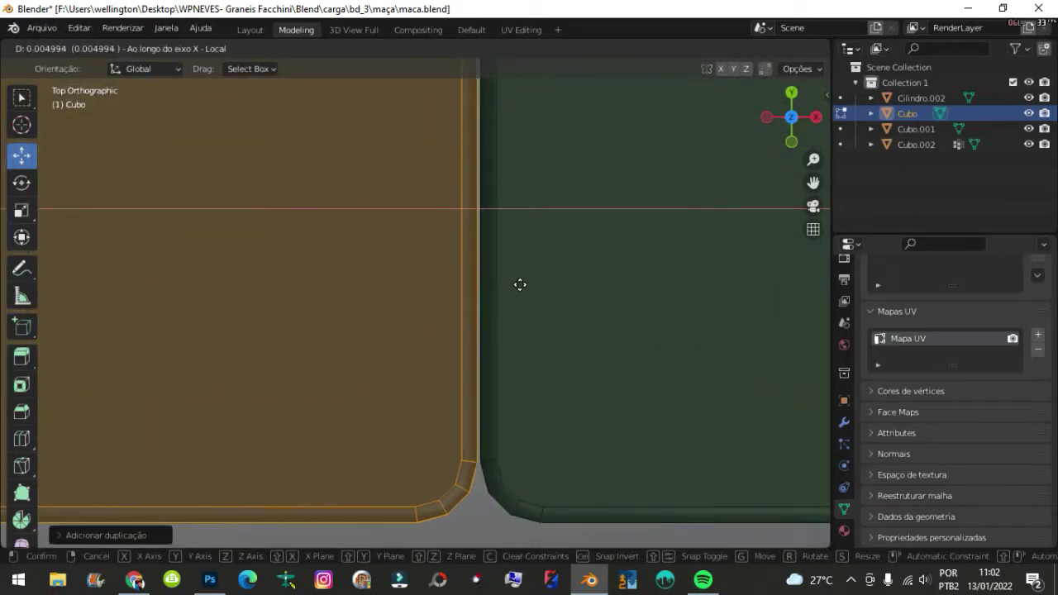
scroll(520, 284, "down", 3)
scroll(385, 237, "up", 1)
key("shift+d")
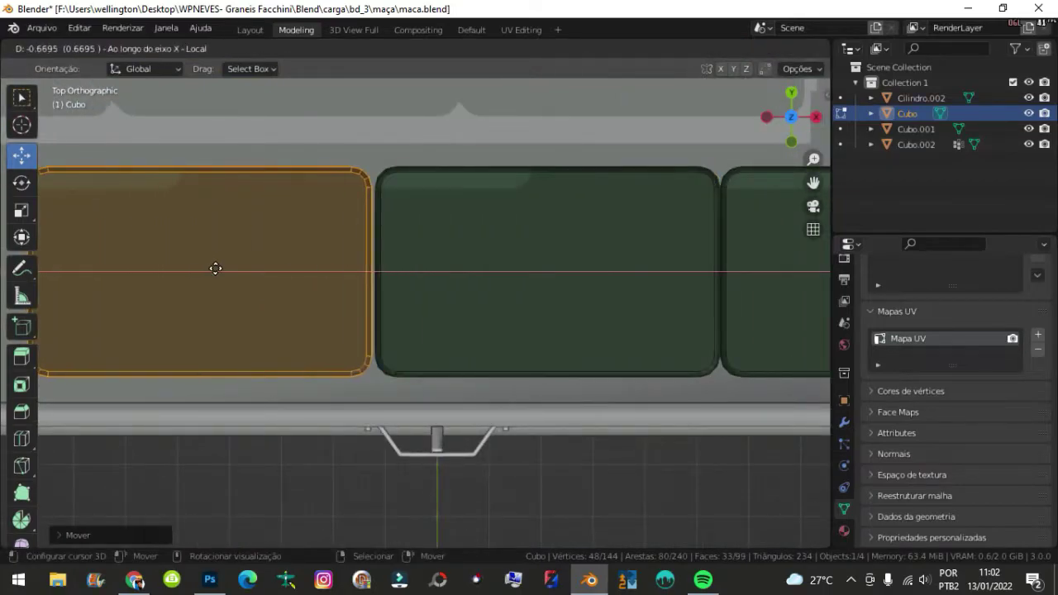
left_click(215, 267)
scroll(381, 256, "up", 3)
left_click(373, 262)
Duplicate the leftmost crate to the left end and rotate it 90°
scroll(384, 251, "down", 5)
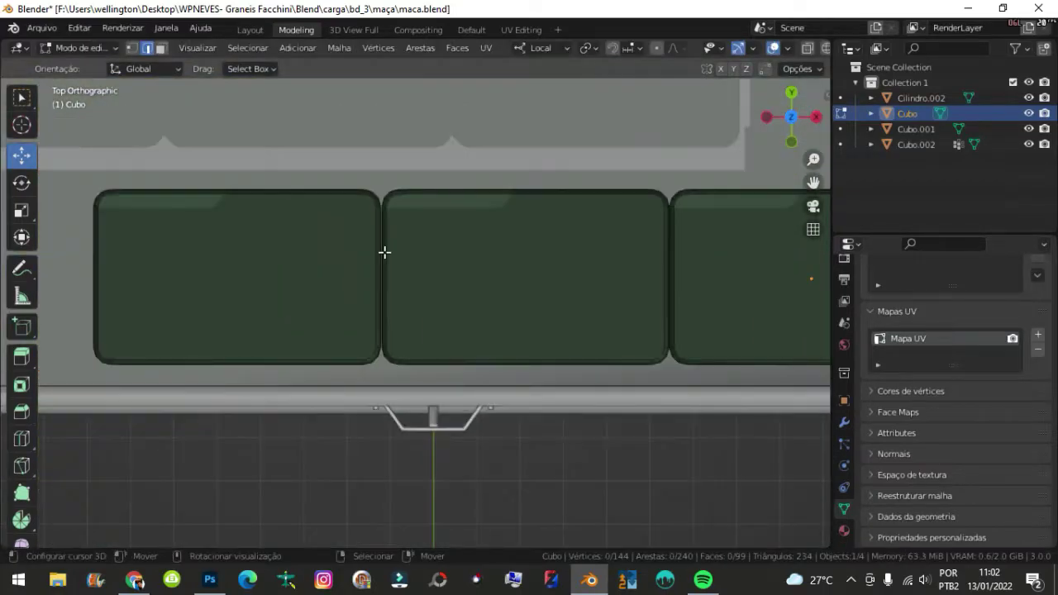
scroll(366, 259, "down", 3)
scroll(414, 275, "up", 4)
key("l")
scroll(483, 277, "down", 1)
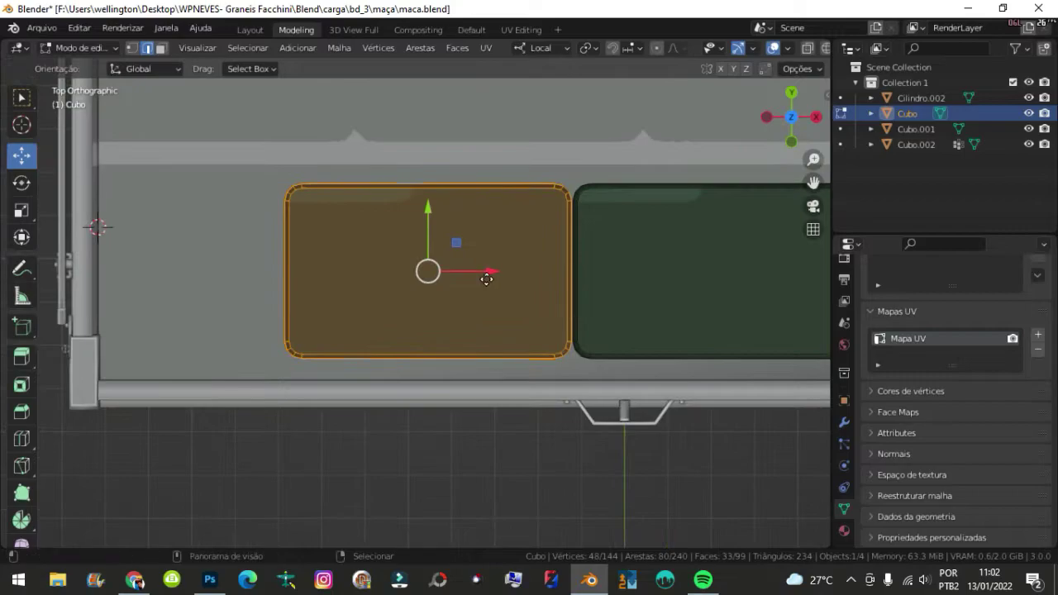
key("shift+d")
left_click(182, 281)
type("r90")
key("Return")
scroll(441, 265, "up", 2)
key("g")
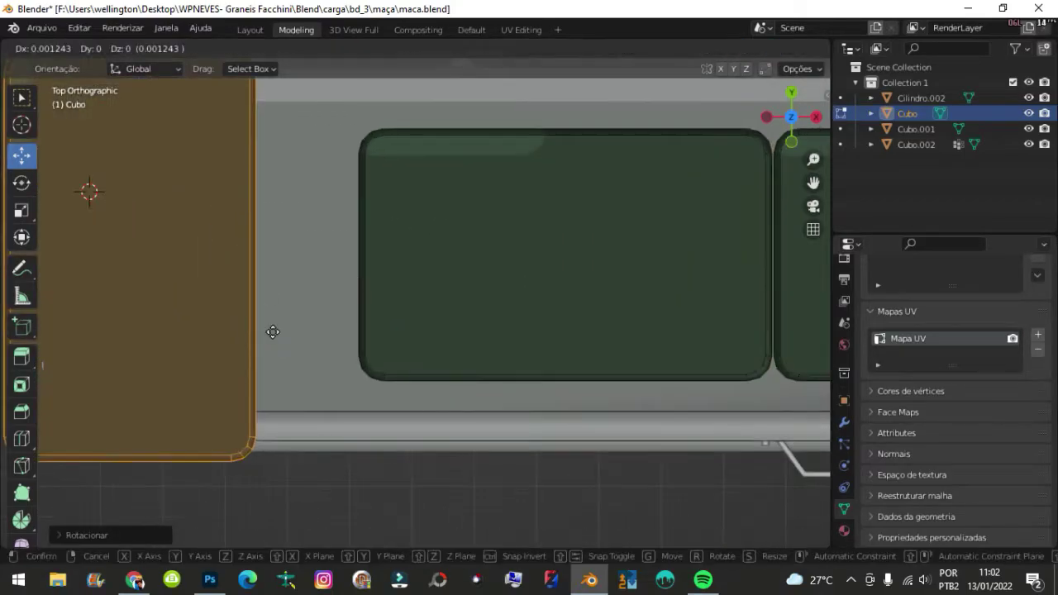
Reposition the rotated crate, then shift the whole four-crate row into place
scroll(355, 331, "up", 2)
key("g")
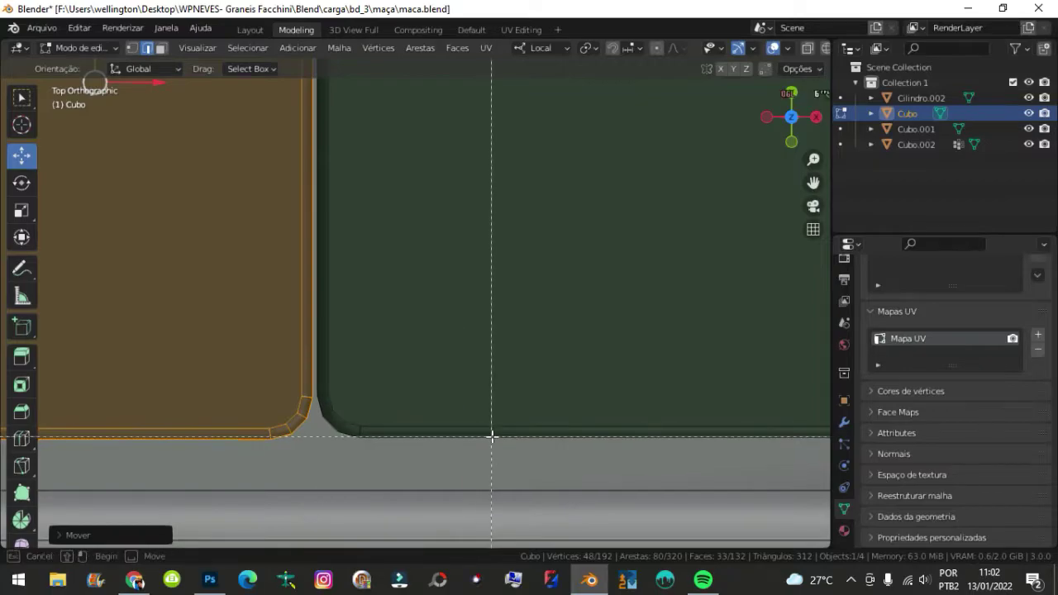
scroll(400, 386, "down", 5)
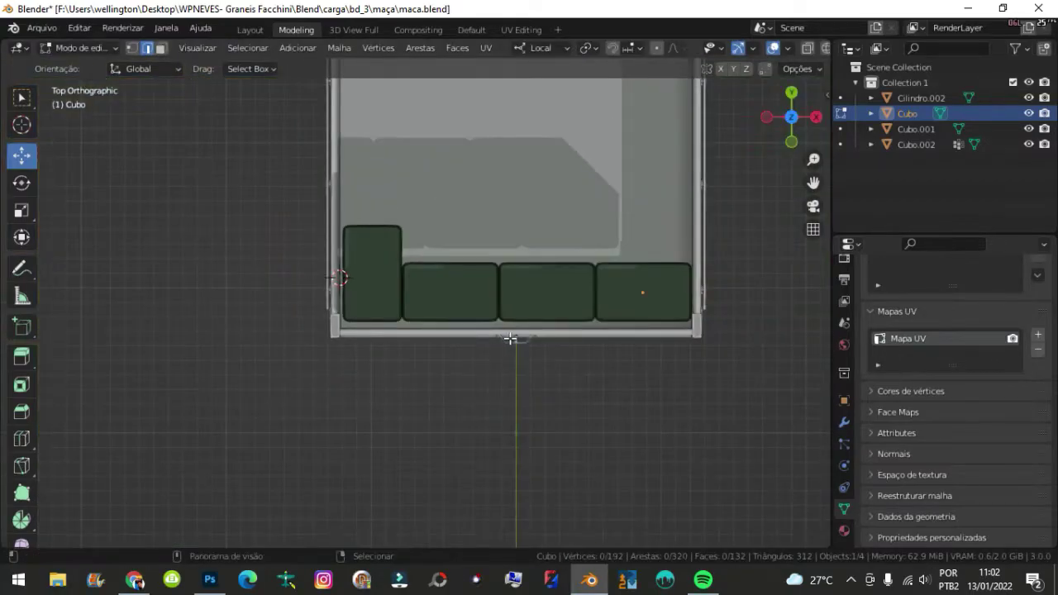
key("a")
scroll(537, 347, "up", 3)
key("g")
left_click(551, 288)
scroll(550, 288, "up", 1)
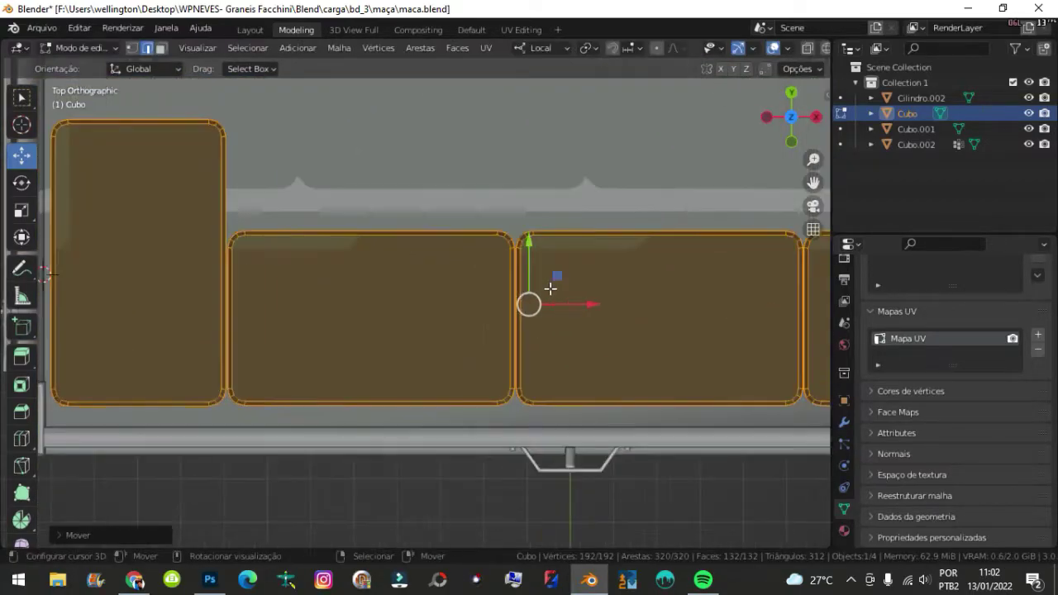
key("alt+a")
scroll(550, 289, "down", 3)
Orbit into perspective to inspect the row of four crates up close
mouse_move(550, 288)
middle_mouse_down()
mouse_move(550, 226)
mouse_move(439, 298)
mouse_move(284, 371)
mouse_move(465, 302)
mouse_move(410, 274)
mouse_move(361, 293)
mouse_move(427, 302)
middle_mouse_up()
scroll(355, 295, "up", 2)
scroll(428, 302, "up", 4)
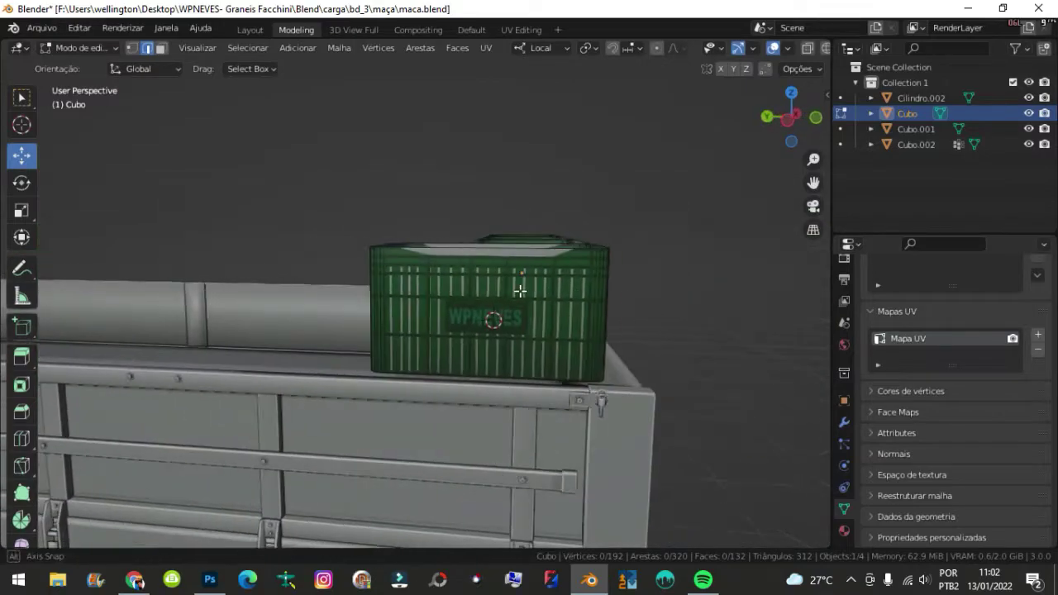
middle_click_drag(517, 288, 524, 288)
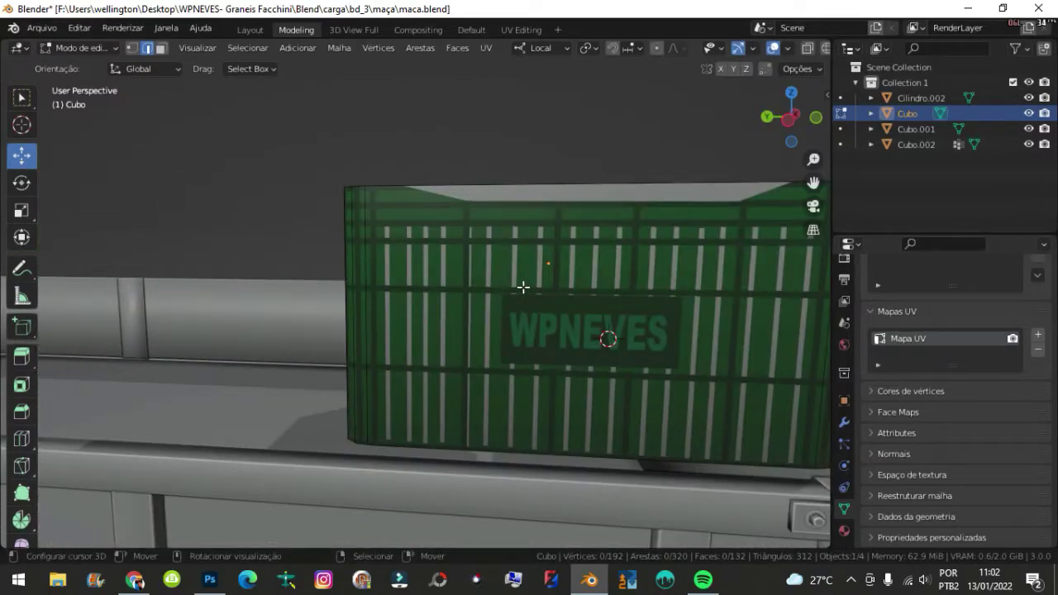
scroll(541, 306, "down", 5)
scroll(560, 326, "down", 3)
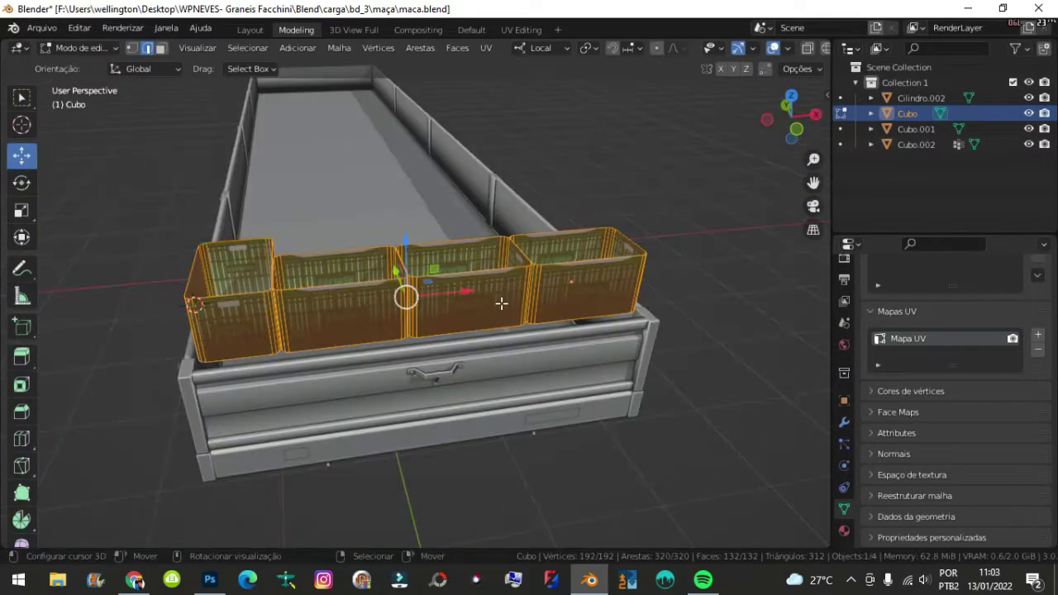
Switch to face selection with see-through display over a zoomed view of the crates
key("KP_7")
scroll(496, 289, "up", 4)
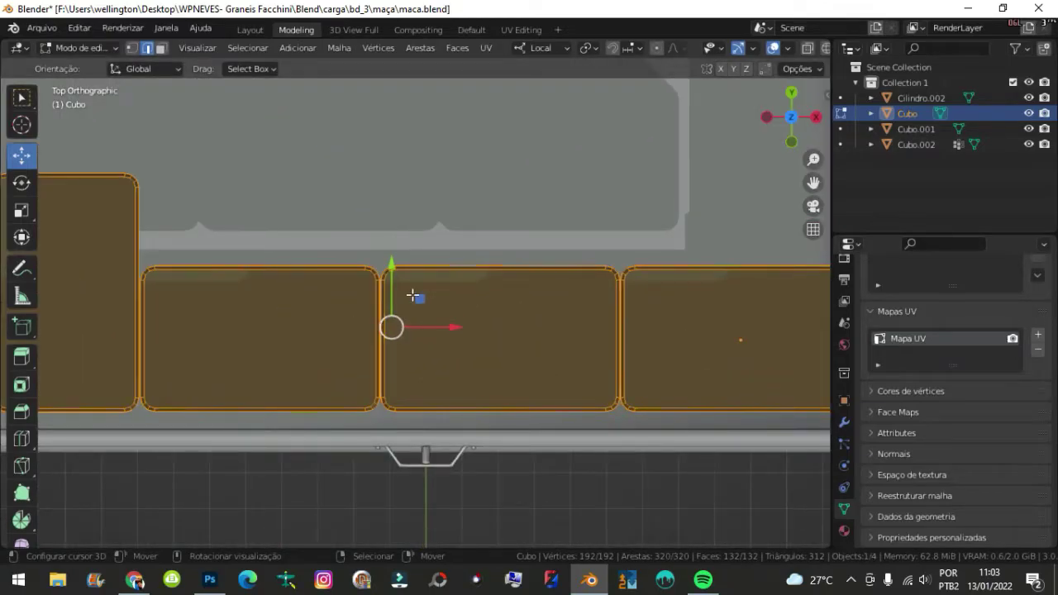
scroll(414, 295, "down", 2)
scroll(576, 295, "up", 3)
mouse_move(576, 295)
middle_mouse_down("shift")
mouse_move(380, 325)
mouse_move(217, 53)
middle_mouse_up("shift")
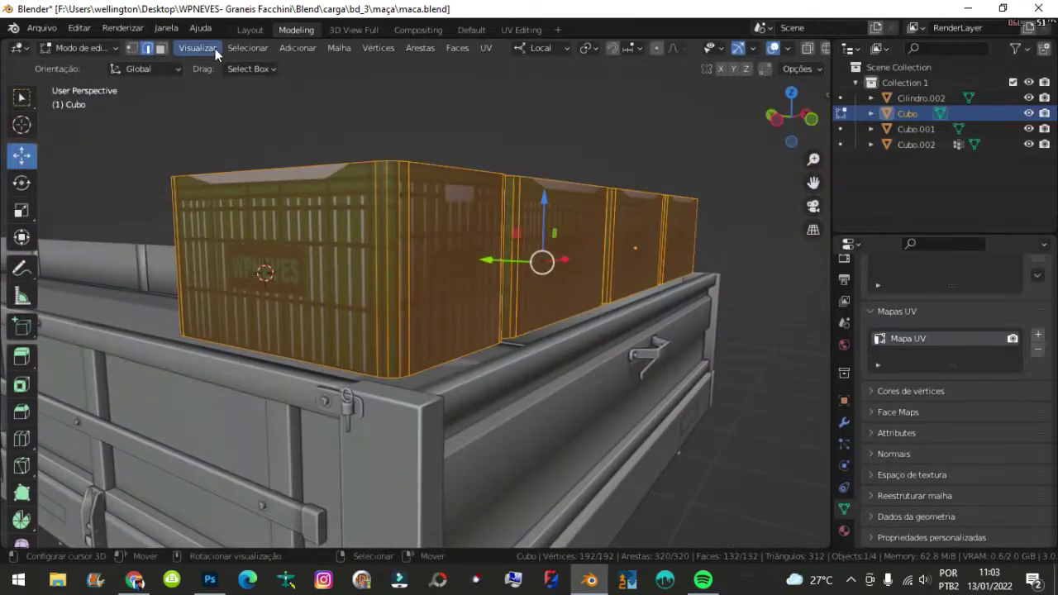
key("3")
key("alt+z")
scroll(405, 250, "up", 2)
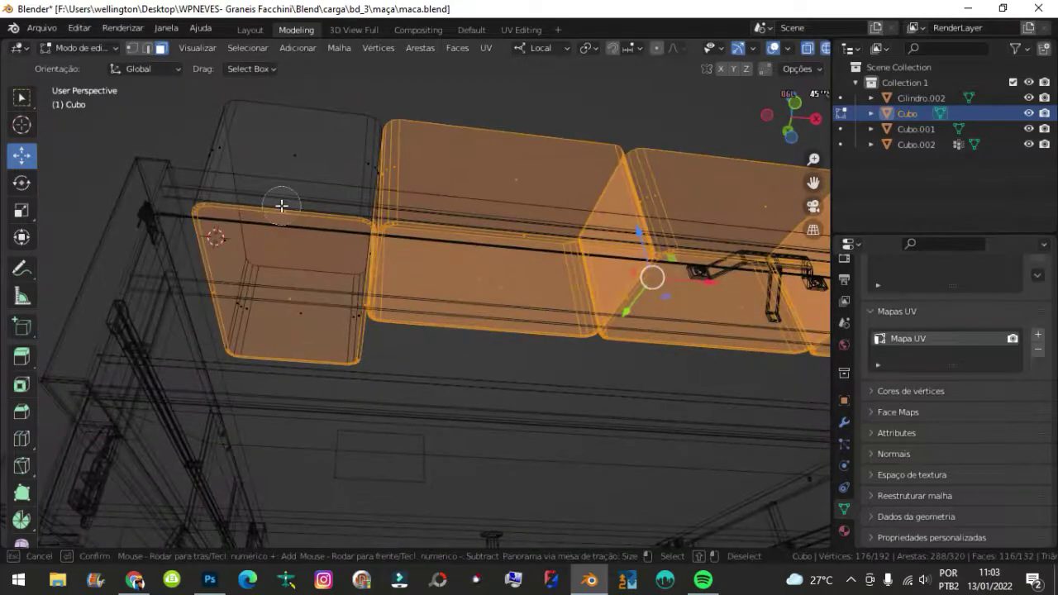
scroll(281, 208, "up", 3)
scroll(353, 212, "up", 2)
Place the duplicated crates along the bed from a top-down view, cancelling a stray move
left_click(353, 211, "ctrl+alt+shift")
middle_click_drag(353, 211, 280, 347)
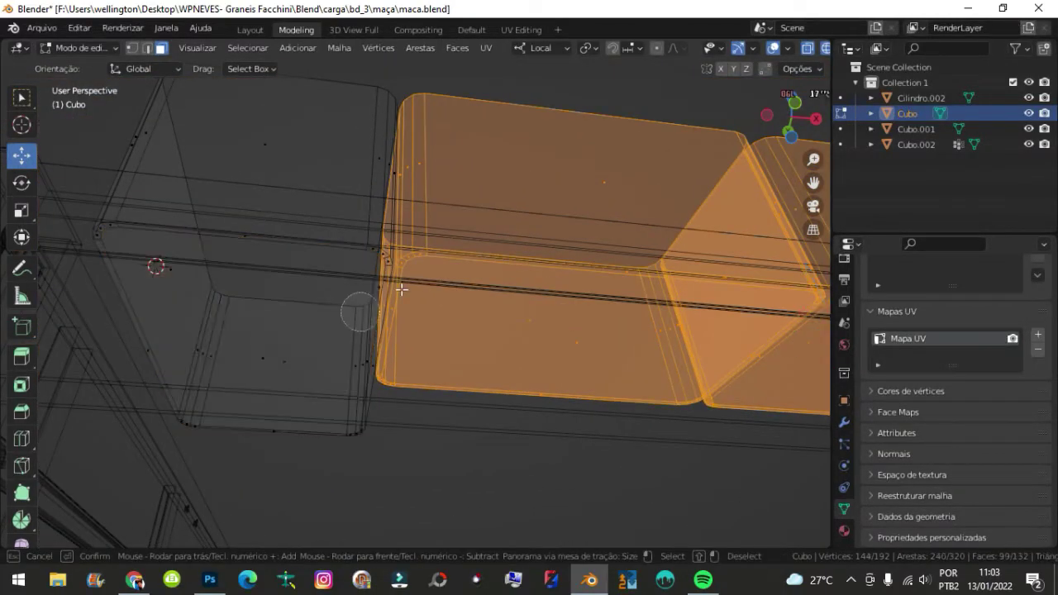
key("KP_Decimal")
key("KP_7")
key("Escape")
scroll(578, 347, "up", 3)
scroll(566, 340, "up", 1)
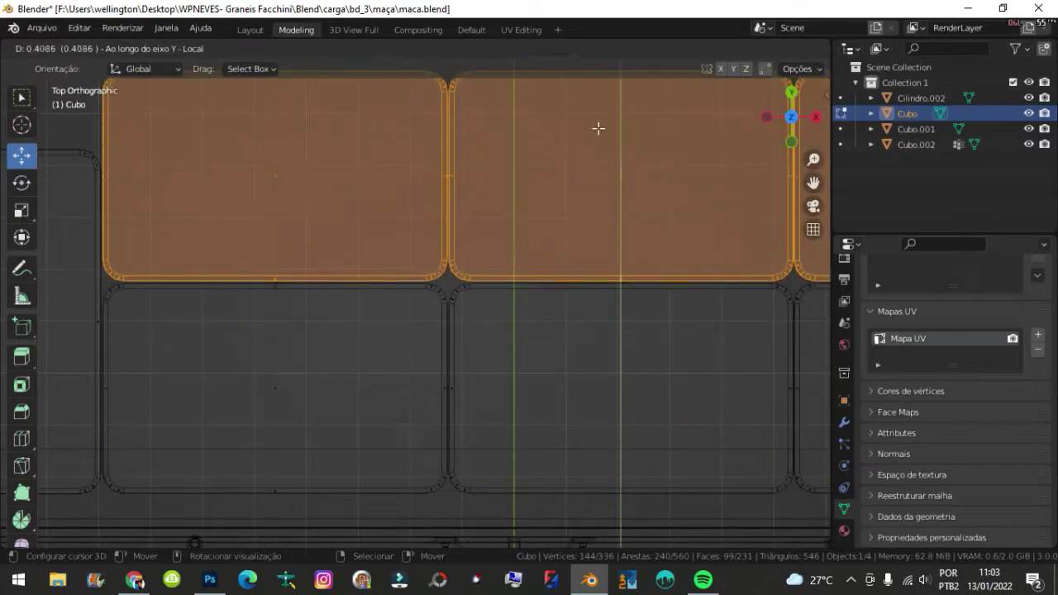
left_click(597, 125)
scroll(683, 314, "up", 2)
scroll(291, 342, "up", 2)
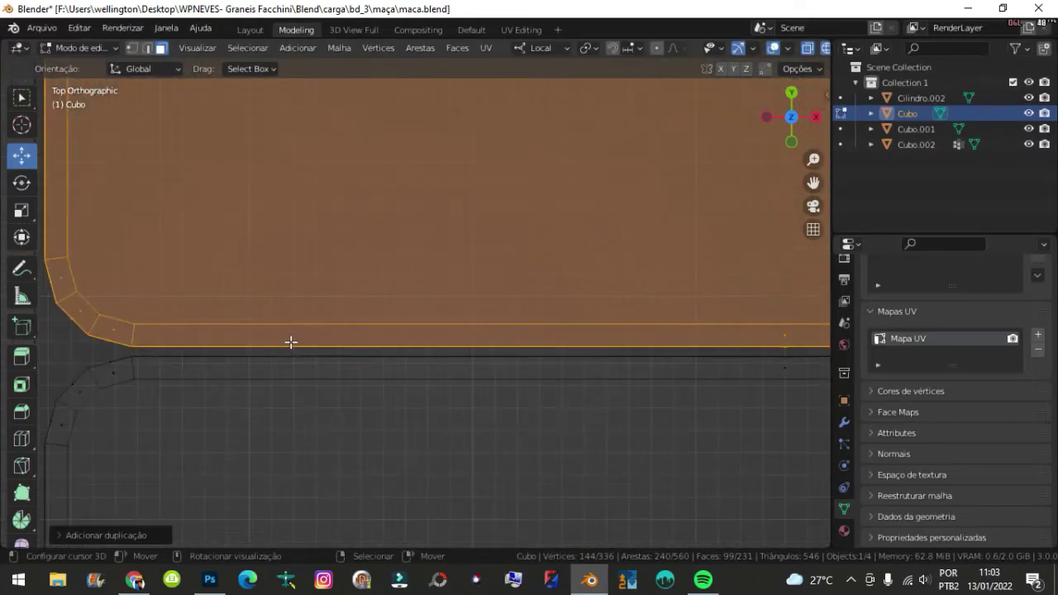
right_click(291, 333)
scroll(291, 333, "down", 6)
Move the duplicated row along Y so it sits flush against the row below
key("g")
key("y")
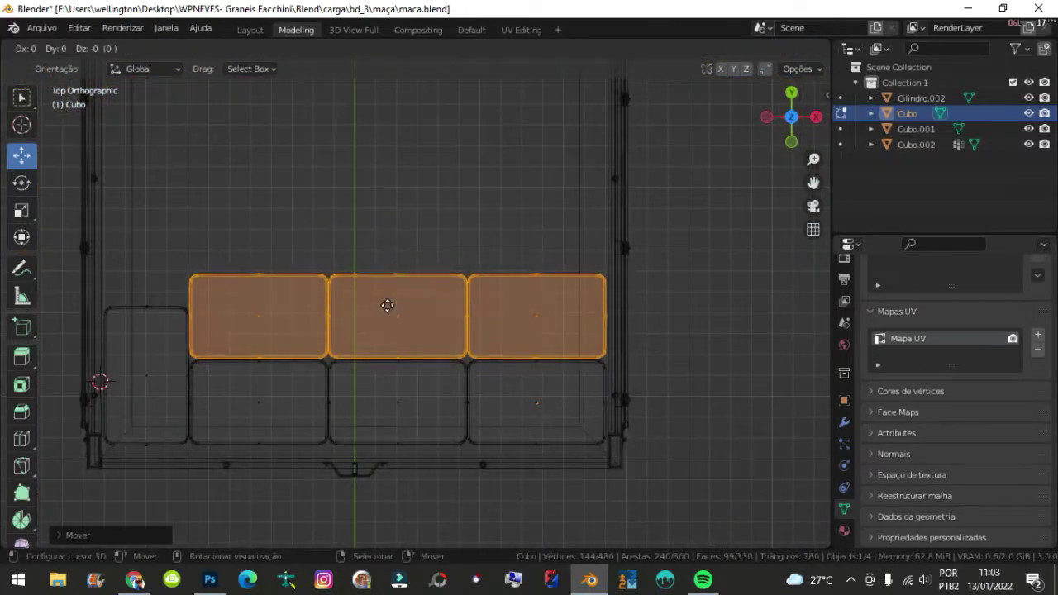
left_click(408, 202)
scroll(413, 248, "up", 6)
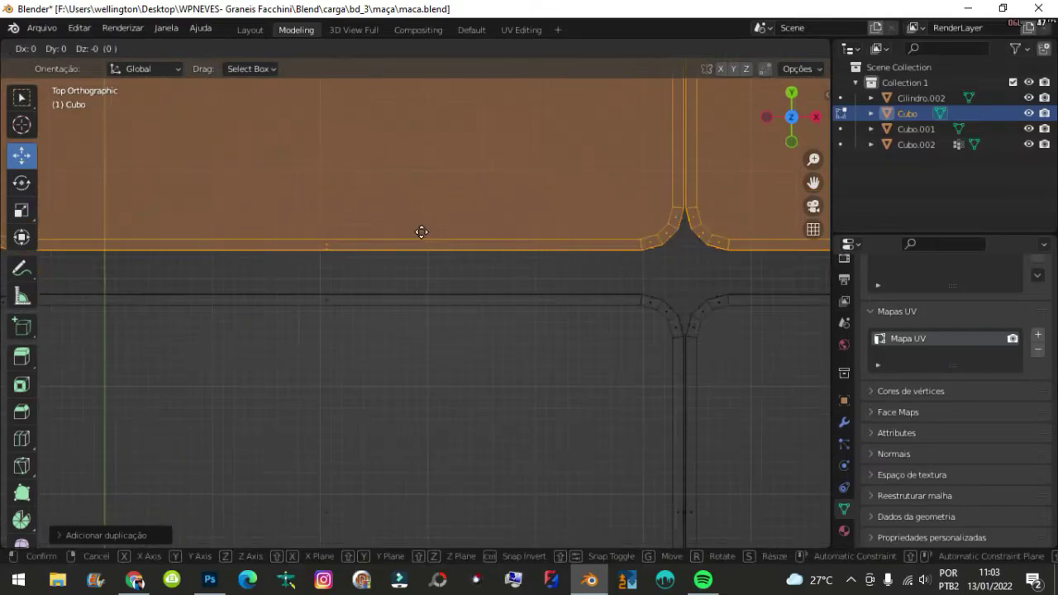
left_click(435, 269)
scroll(436, 269, "down", 3)
scroll(436, 272, "down", 4)
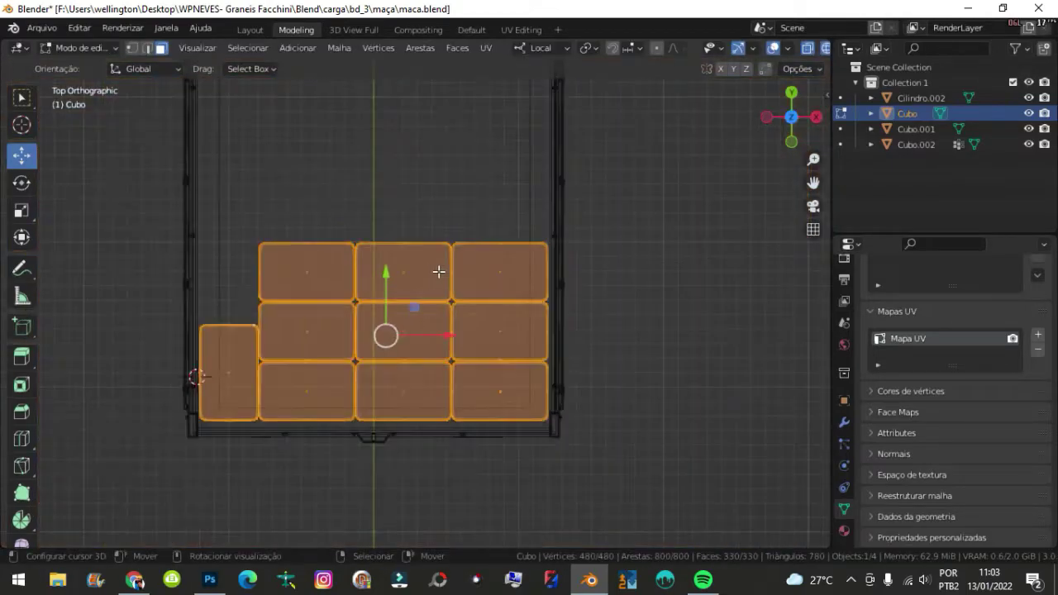
Clear the selection and select the last row of crates in a top view
key("alt+a")
mouse_move(436, 272)
middle_mouse_down()
mouse_move(515, 377)
mouse_move(417, 275)
mouse_move(201, 338)
mouse_move(588, 329)
mouse_move(406, 281)
middle_mouse_up()
scroll(417, 276, "up", 5)
scroll(479, 276, "down", 5)
key("a")
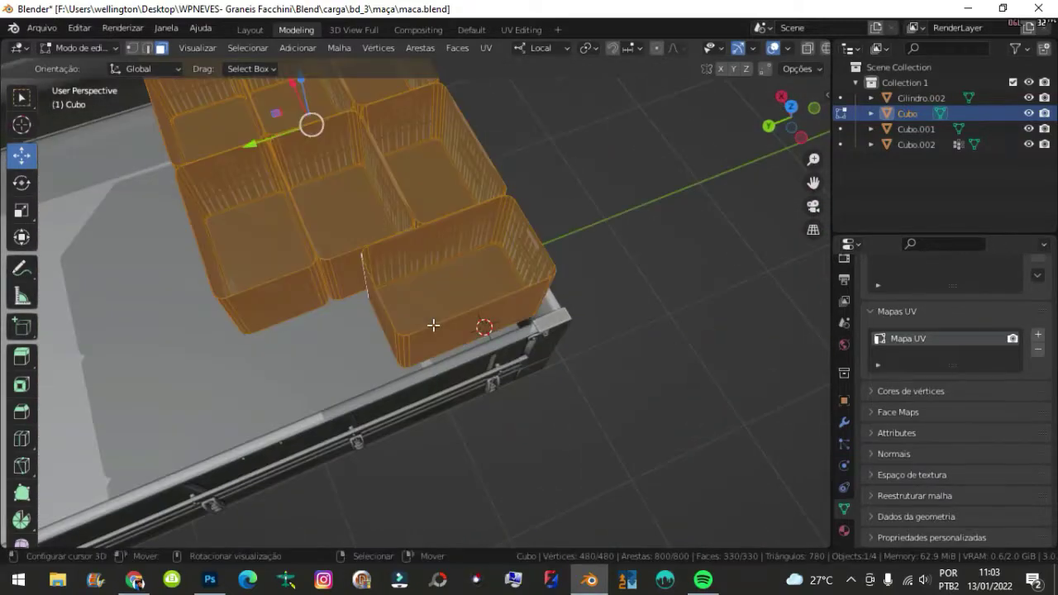
key("alt+a")
left_click_drag(140, 58, 314, 240)
mouse_move(436, 314)
middle_mouse_down()
mouse_move(530, 256)
mouse_move(359, 330)
middle_mouse_up()
key("KP_7")
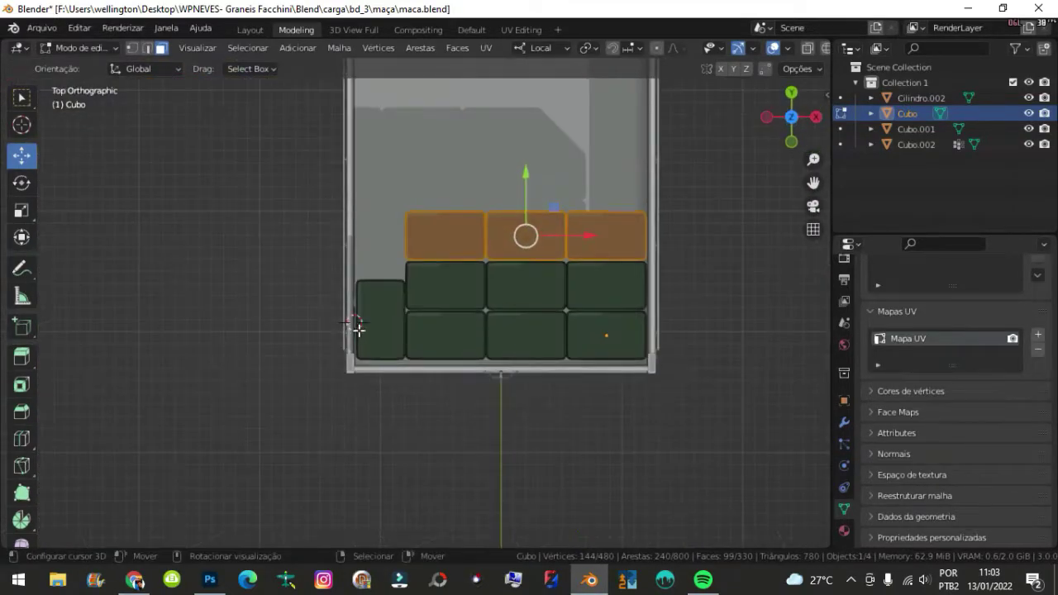
scroll(349, 371, "up", 5)
scroll(427, 259, "up", 1)
mouse_move(427, 258)
middle_mouse_down("shift")
mouse_move(466, 299)
mouse_move(487, 232)
middle_mouse_up("shift")
Duplicate the last row with Shift+D and place the new row behind it
key("shift+d")
scroll(578, 231, "up", 3)
scroll(579, 272, "up", 4)
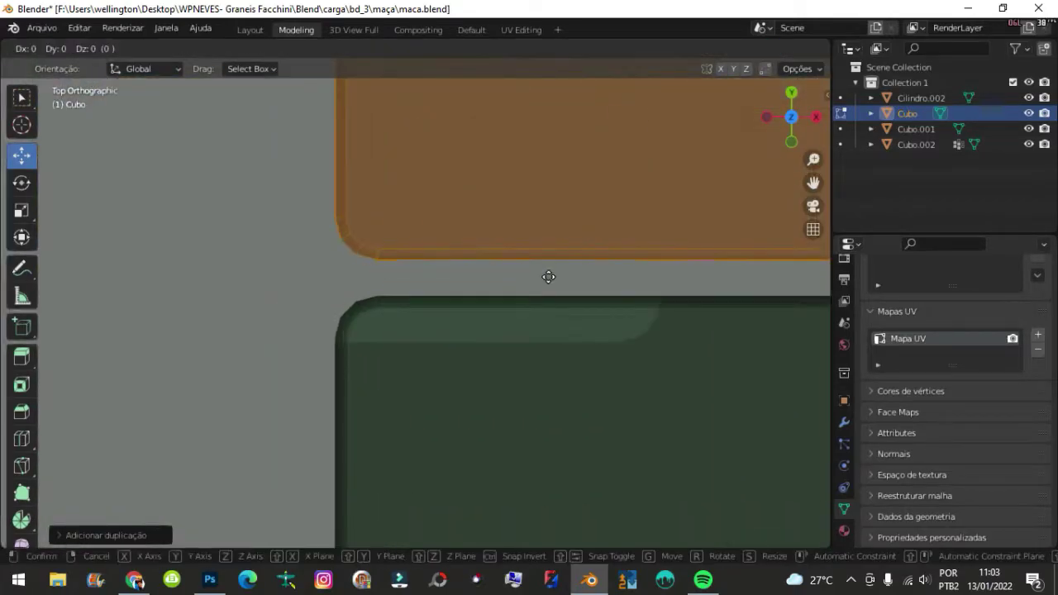
left_click(559, 306)
scroll(559, 295, "down", 4)
scroll(590, 380, "down", 3)
Select the whole side crate with L in a see-through top-down view
middle_click_drag(590, 380, 442, 300)
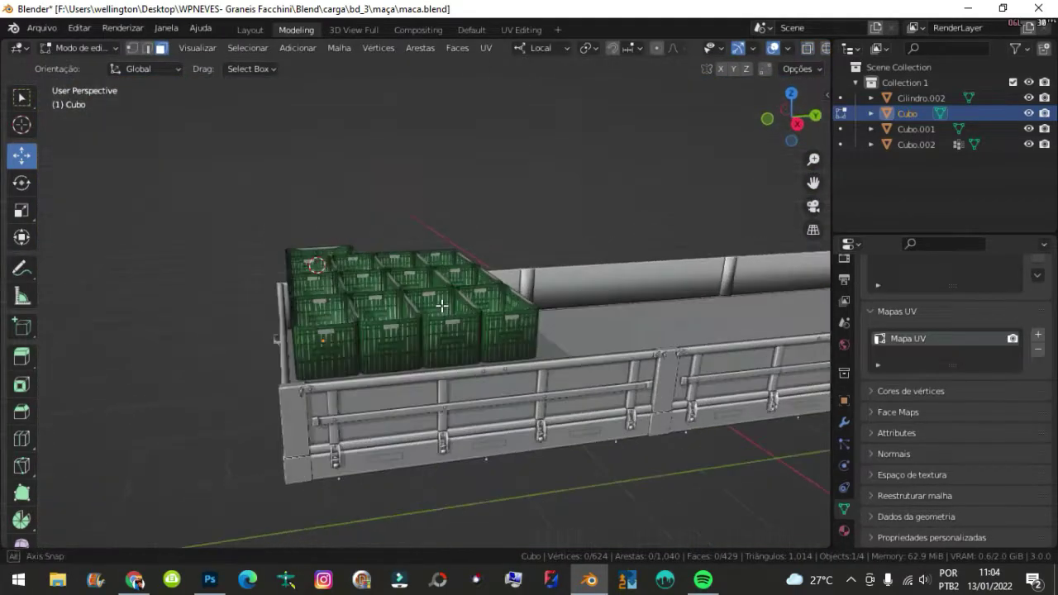
scroll(555, 281, "up", 3)
mouse_move(555, 281)
middle_mouse_down()
mouse_move(666, 278)
mouse_move(682, 354)
mouse_move(586, 292)
middle_mouse_up()
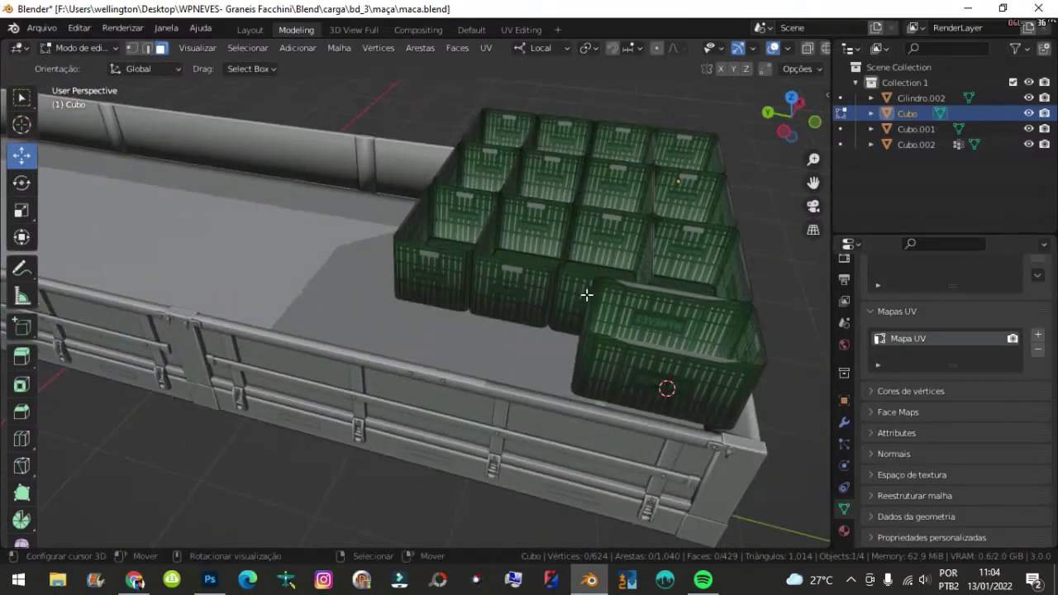
scroll(507, 283, "up", 3)
key("l")
middle_click_drag(551, 213, 361, 273)
key("alt+z")
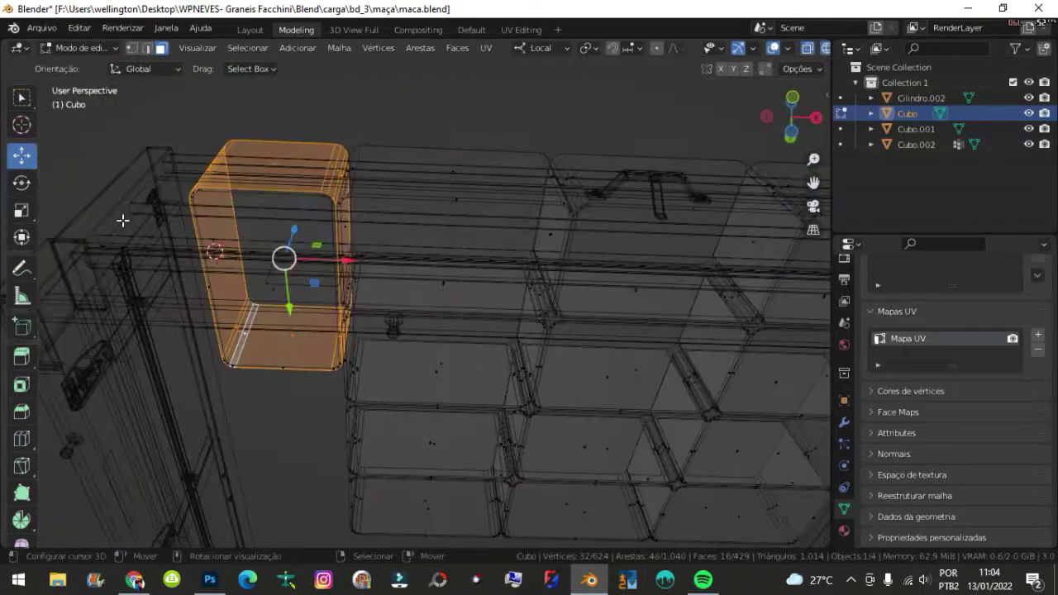
scroll(460, 282, "up", 3)
scroll(459, 282, "down", 4)
scroll(460, 282, "down", 3)
key("KP_7")
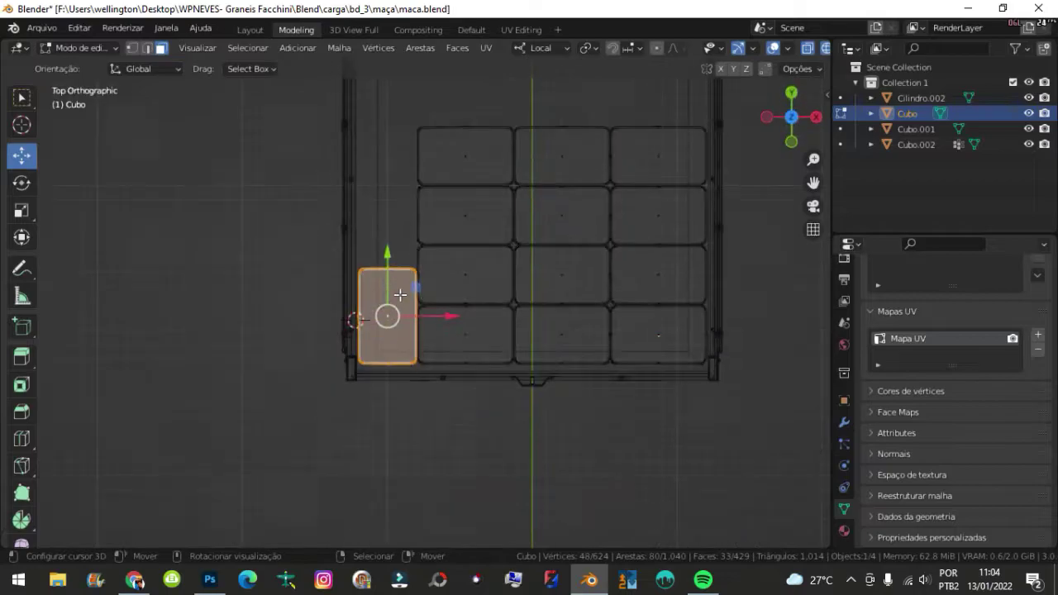
Place the first duplicate of the side crate along the bed
left_click(464, 119)
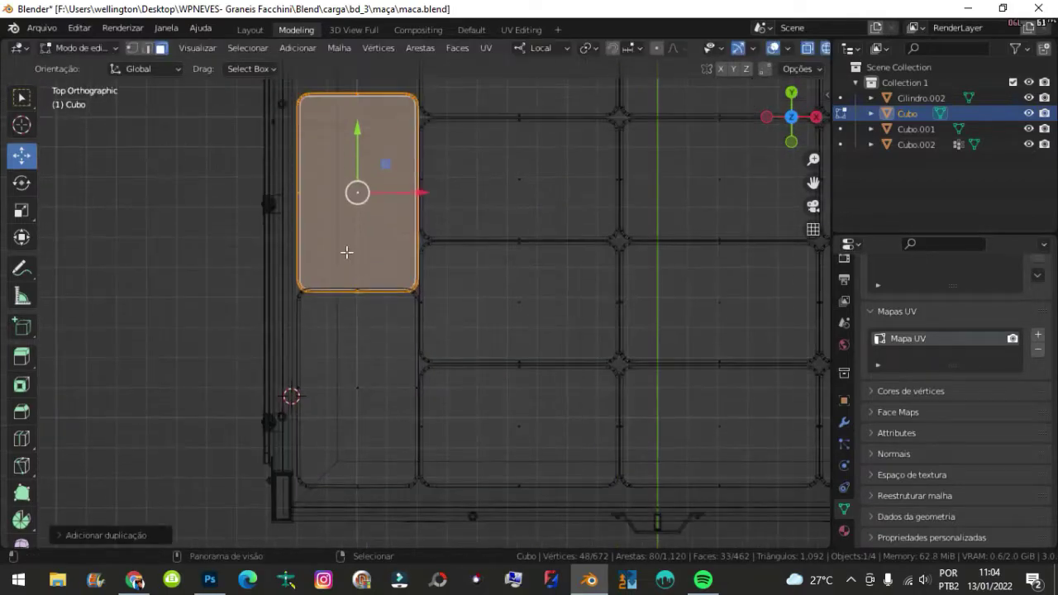
key("KP_Decimal")
left_click(416, 379)
scroll(499, 286, "down", 5)
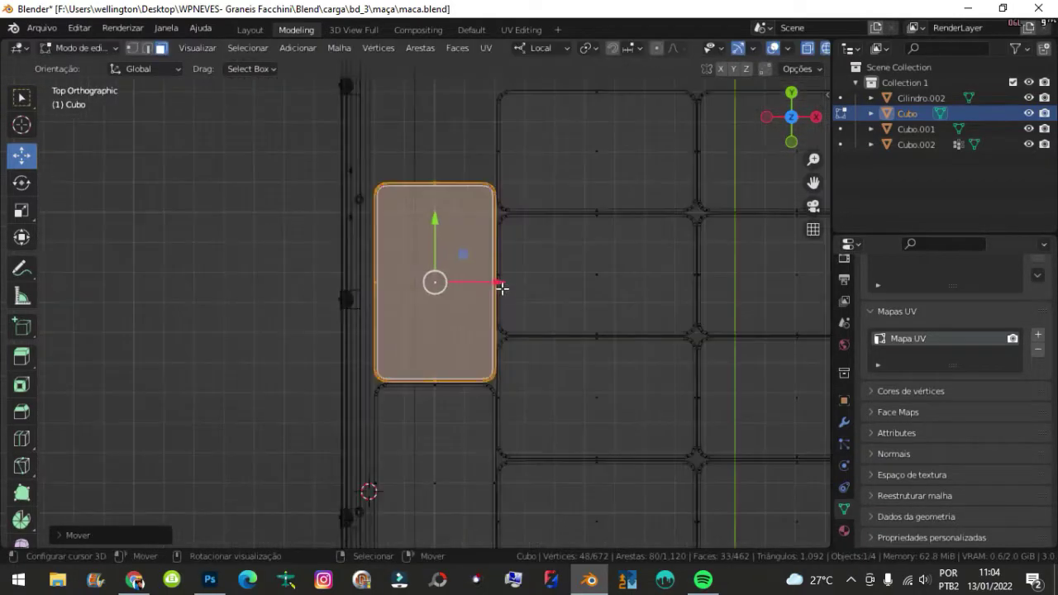
scroll(495, 248, "down", 3)
middle_click_drag(472, 261, 458, 316, "shift")
Duplicate the side crate again and set it against the previous copy
key("shift+d")
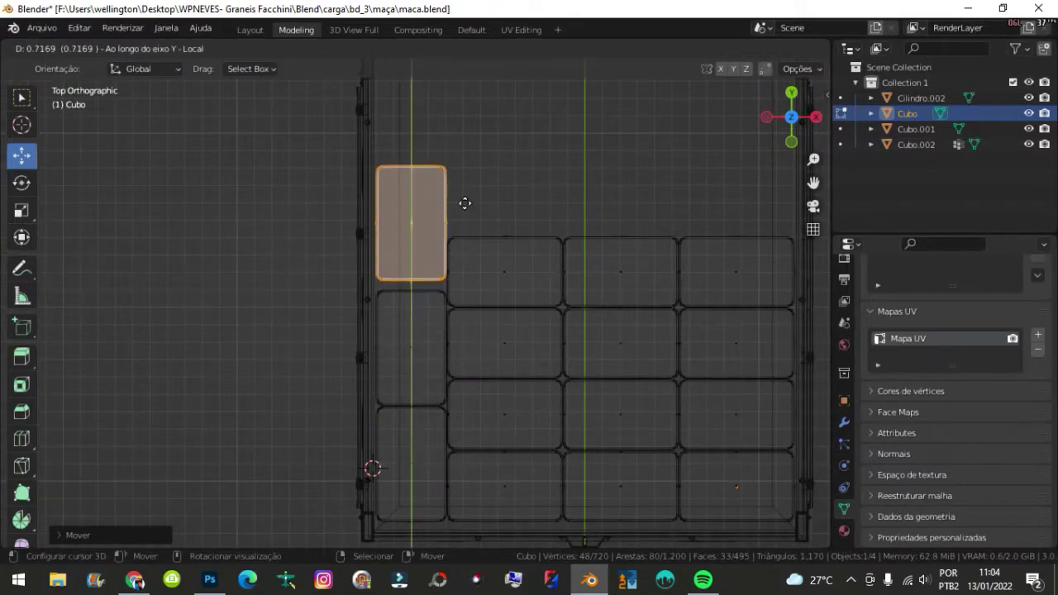
left_click(464, 203)
scroll(464, 203, "up", 4)
scroll(456, 273, "up", 6)
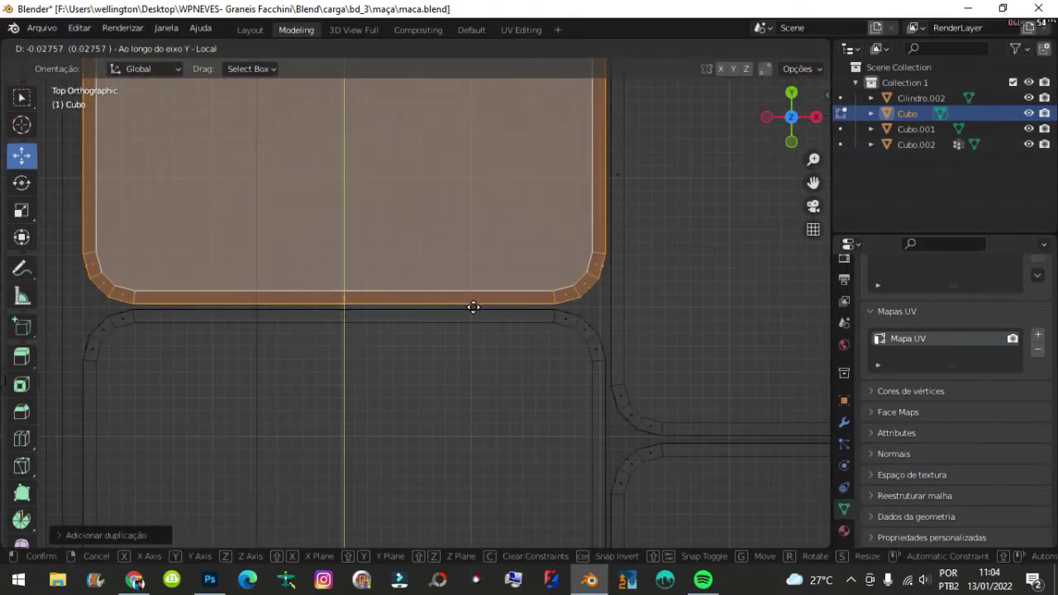
left_click(473, 307)
scroll(474, 279, "down", 5)
scroll(439, 350, "down", 4)
Return to Object Mode and view the extended crate column on the truck
key("Tab")
mouse_move(439, 349)
middle_mouse_down()
mouse_move(567, 330)
mouse_move(449, 361)
mouse_move(379, 279)
mouse_move(529, 296)
mouse_move(495, 314)
middle_mouse_up()
scroll(495, 314, "up", 5)
scroll(438, 350, "up", 3)
Re-enter Edit Mode with a zoomed top-down view of the crate grid
middle_click_drag(439, 350, 457, 340)
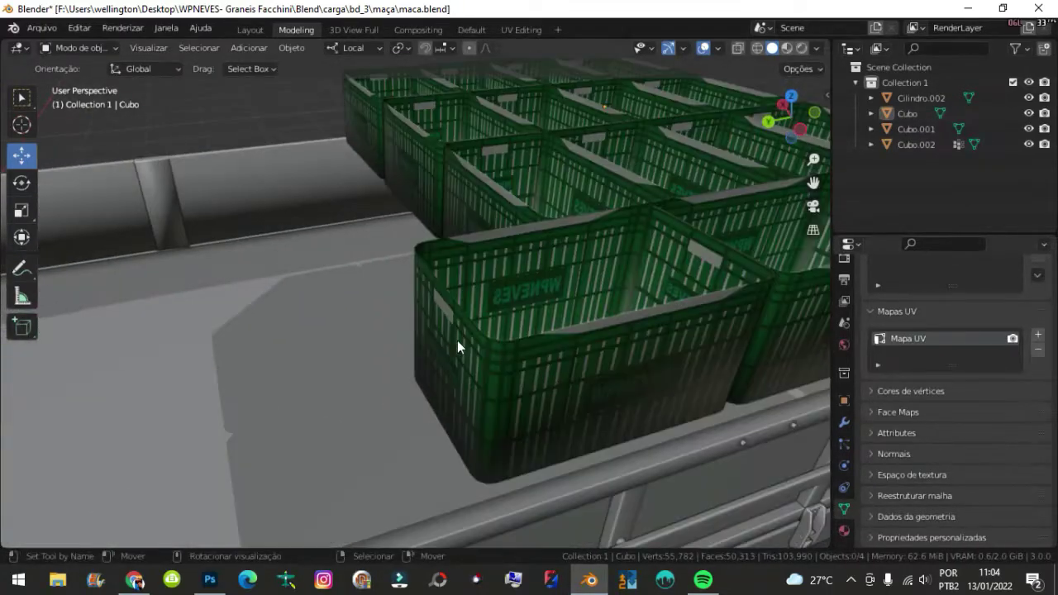
scroll(457, 341, "down", 3)
key("Tab")
key("KP_7")
scroll(481, 319, "up", 4)
scroll(330, 278, "up", 2)
scroll(597, 346, "up", 2)
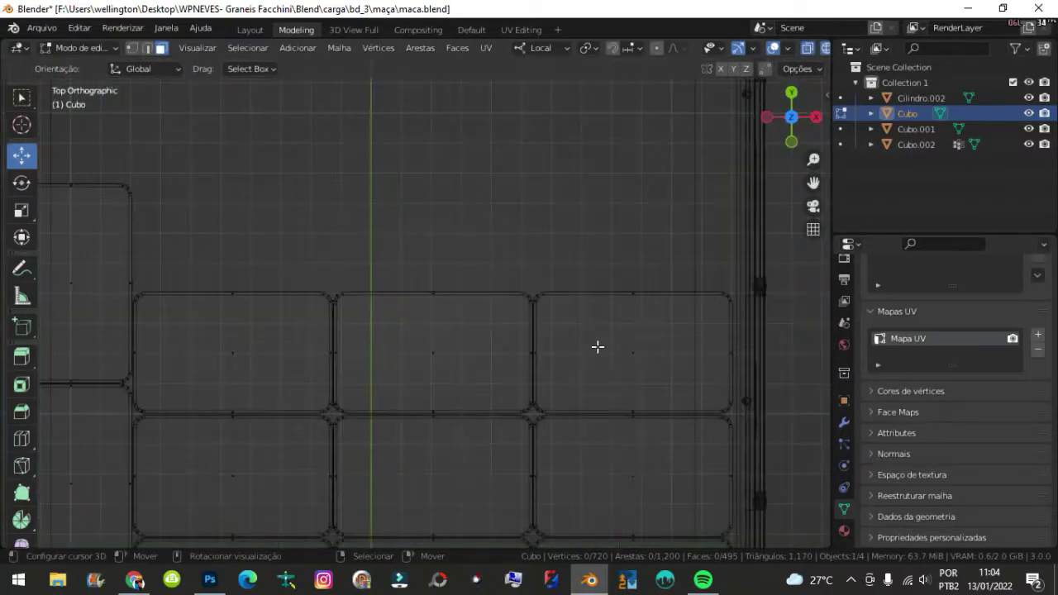
scroll(597, 347, "up", 3)
scroll(539, 411, "up", 2)
Select the three crates of the end row, including their walls
middle_click_drag(513, 400, 352, 344, "shift")
left_click(353, 344, "alt")
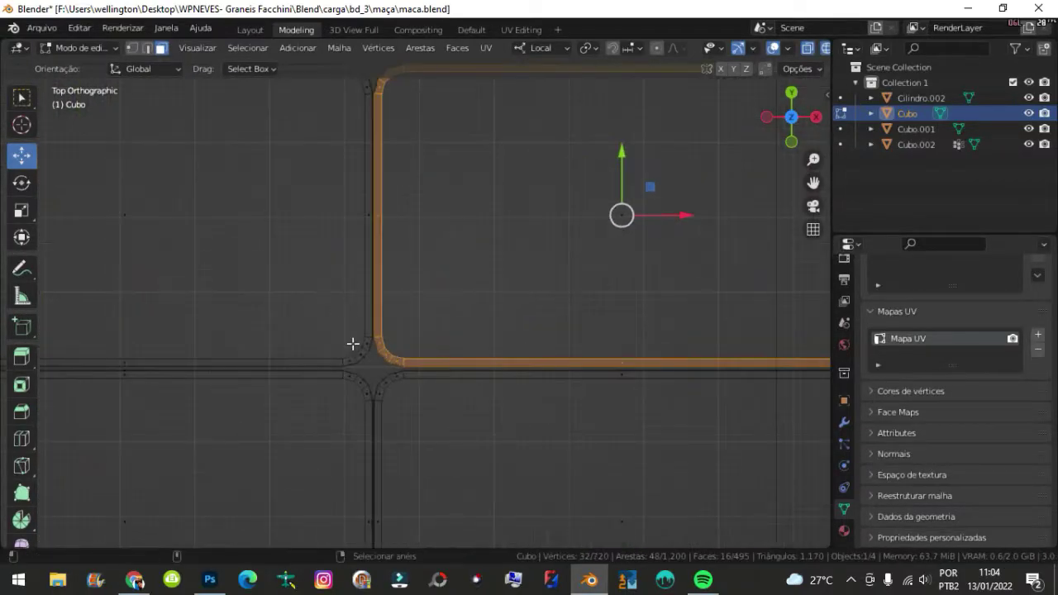
scroll(323, 328, "down", 5)
left_click(284, 236, "shift")
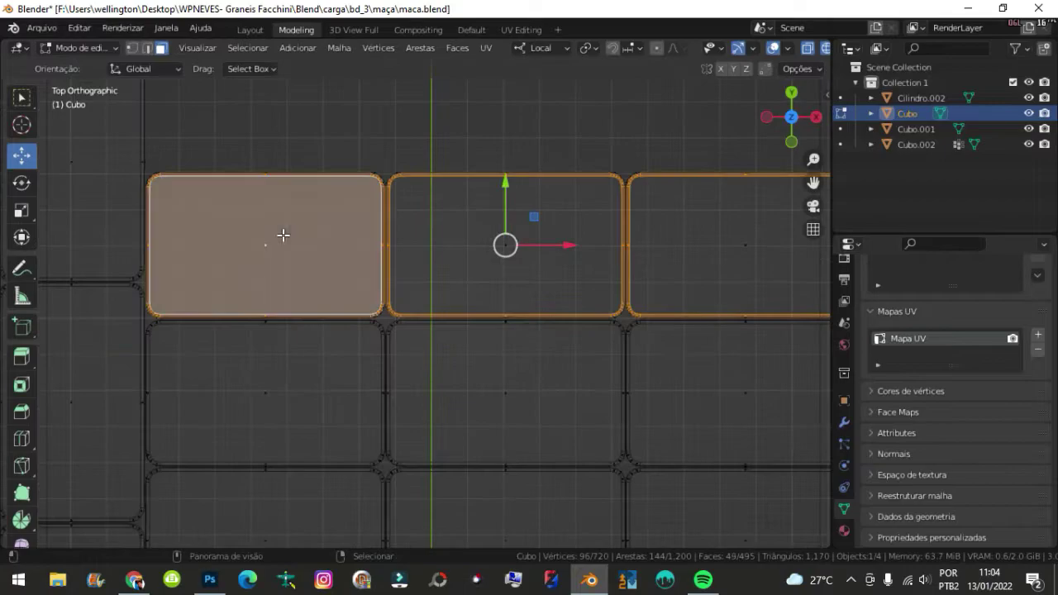
left_click(504, 240, "shift")
left_click(650, 243, "shift")
mouse_move(650, 242)
middle_mouse_down()
mouse_move(378, 224)
mouse_move(519, 229)
mouse_move(430, 272)
middle_mouse_up()
left_click(449, 262, "alt+shift")
left_click(494, 250, "alt+shift")
scroll(350, 285, "down", 3)
key("KP_7")
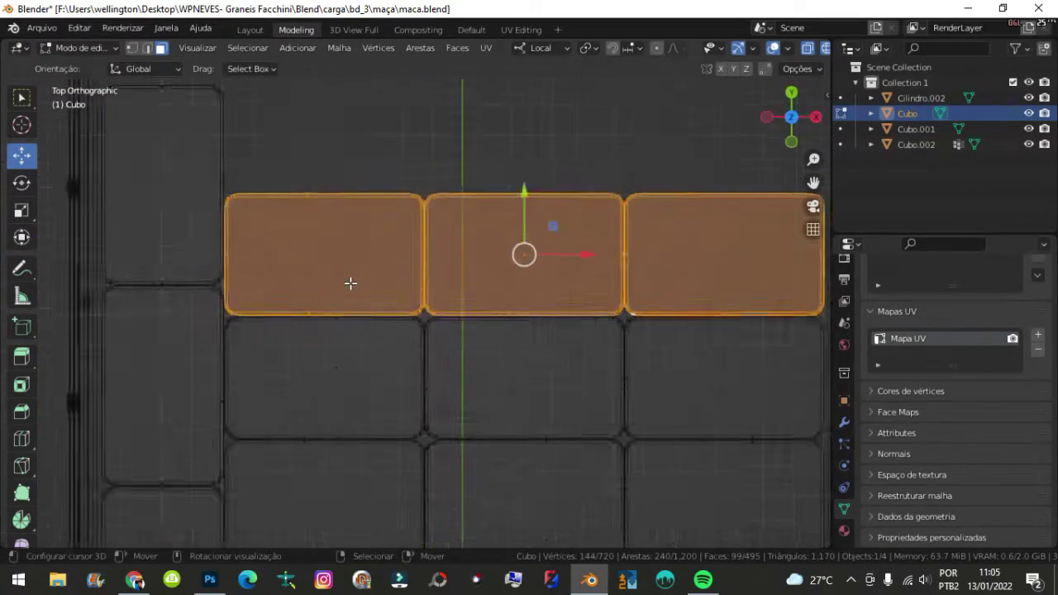
scroll(527, 341, "up", 3)
Duplicate the end row and set it flush at the grid's far end
key("e")
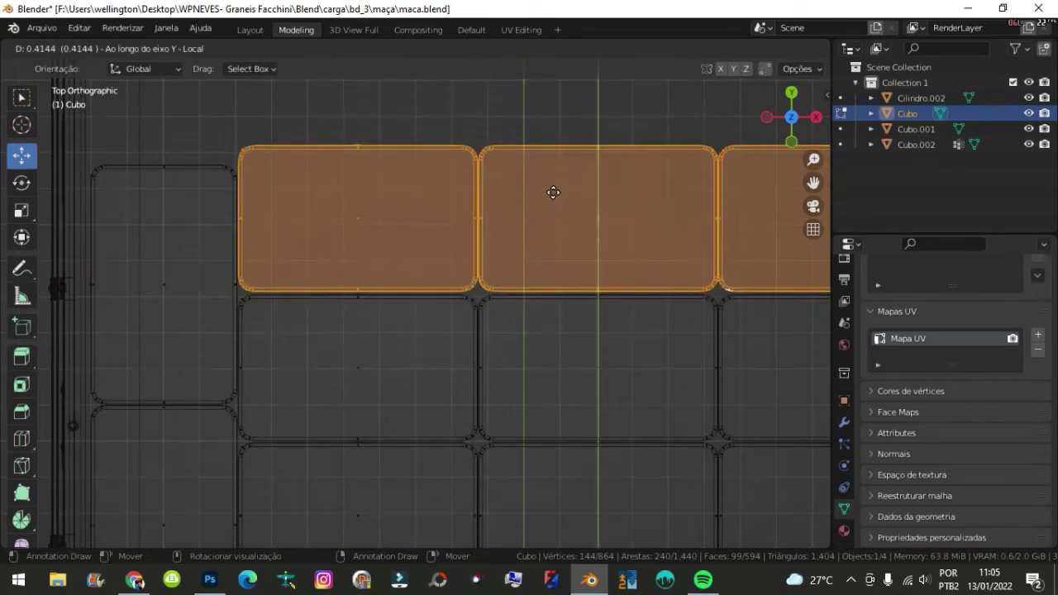
left_click(556, 194)
scroll(296, 250, "up", 3)
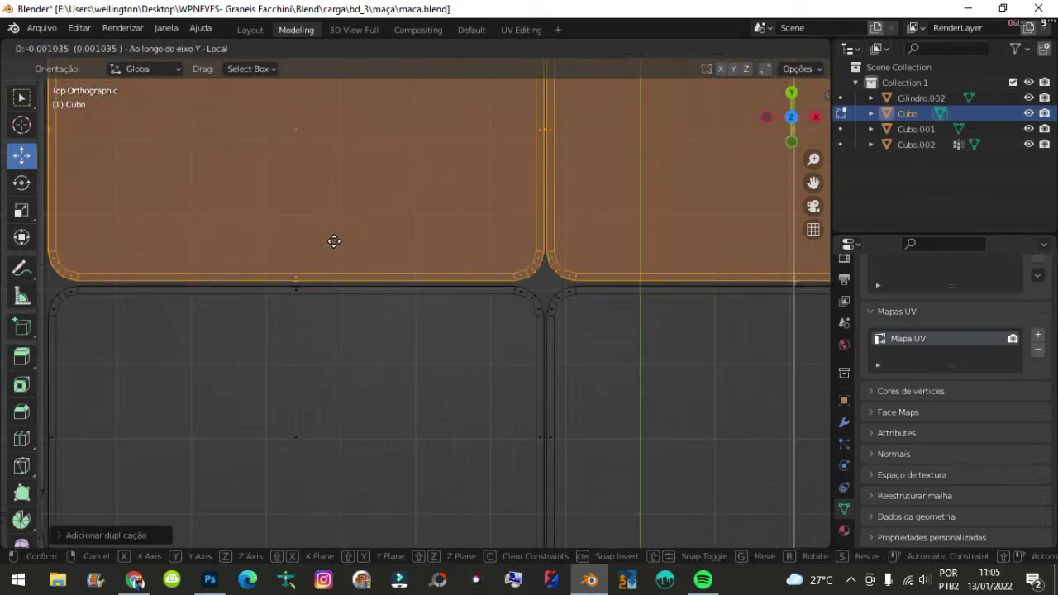
left_click(334, 241)
scroll(567, 234, "down", 3)
key("alt+a")
scroll(545, 273, "up", 2)
scroll(463, 248, "down", 2)
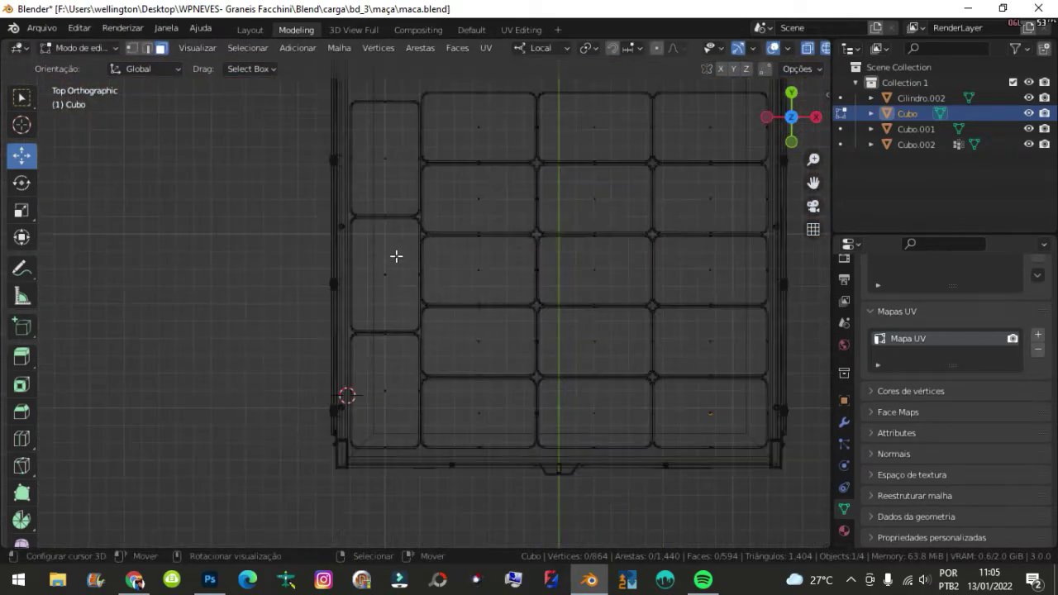
scroll(430, 283, "up", 1)
scroll(445, 366, "up", 3)
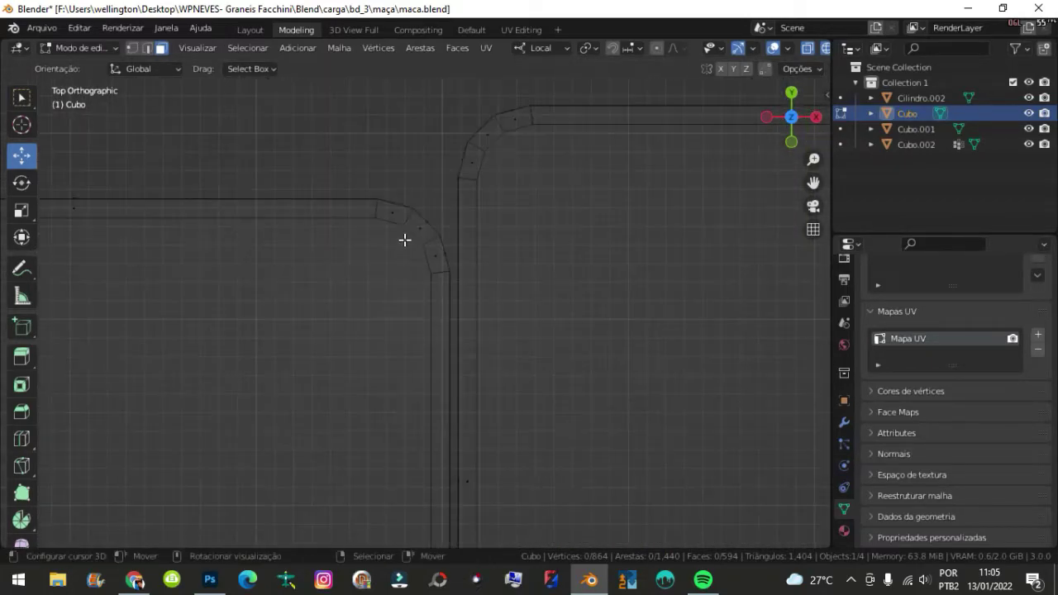
Grow the selection over the end crate in top view, cancelling an accidental move
mouse_move(289, 511)
middle_mouse_down("shift")
mouse_move(358, 336)
mouse_move(232, 281)
middle_mouse_up("shift")
scroll(302, 276, "up", 4)
key("ctrl+KP_Add")
scroll(484, 286, "down", 4)
key("KP_7")
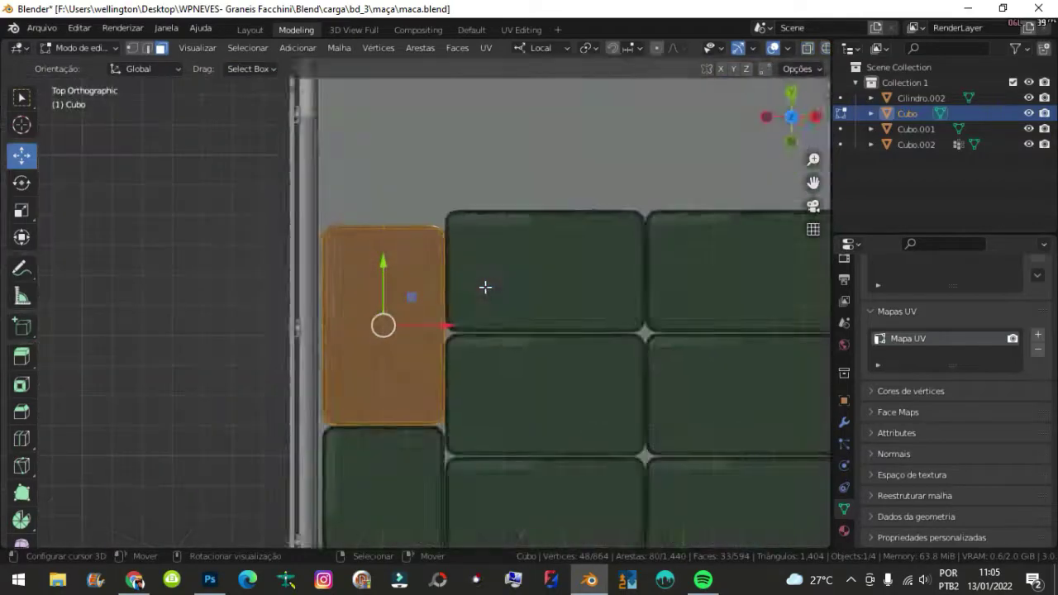
scroll(392, 287, "up", 3)
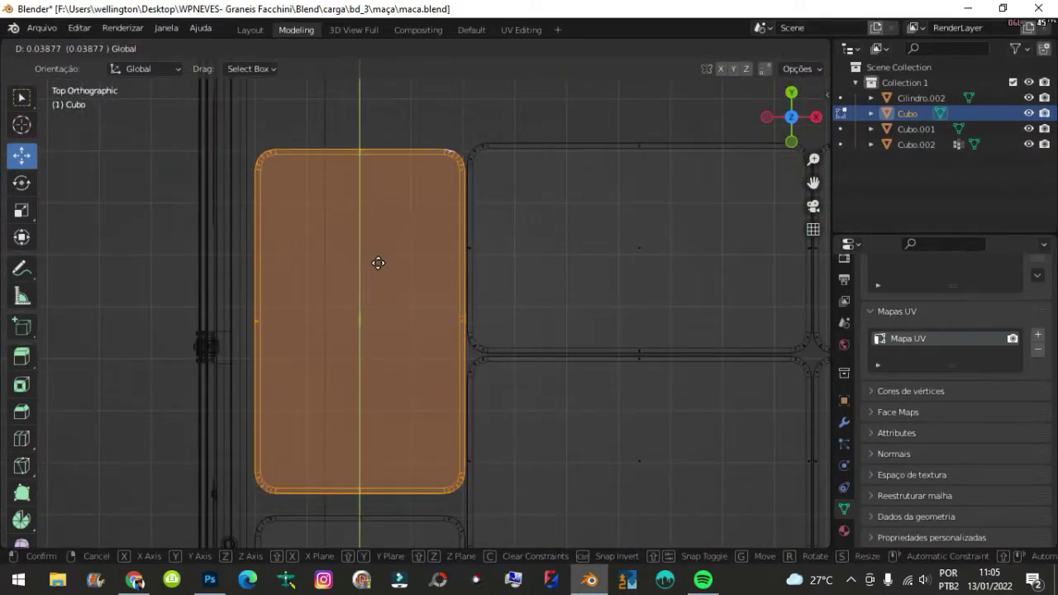
right_click(378, 263)
mouse_move(378, 262)
middle_mouse_down("shift")
mouse_move(454, 265)
mouse_move(385, 381)
middle_mouse_up("shift")
scroll(298, 289, "up", 6)
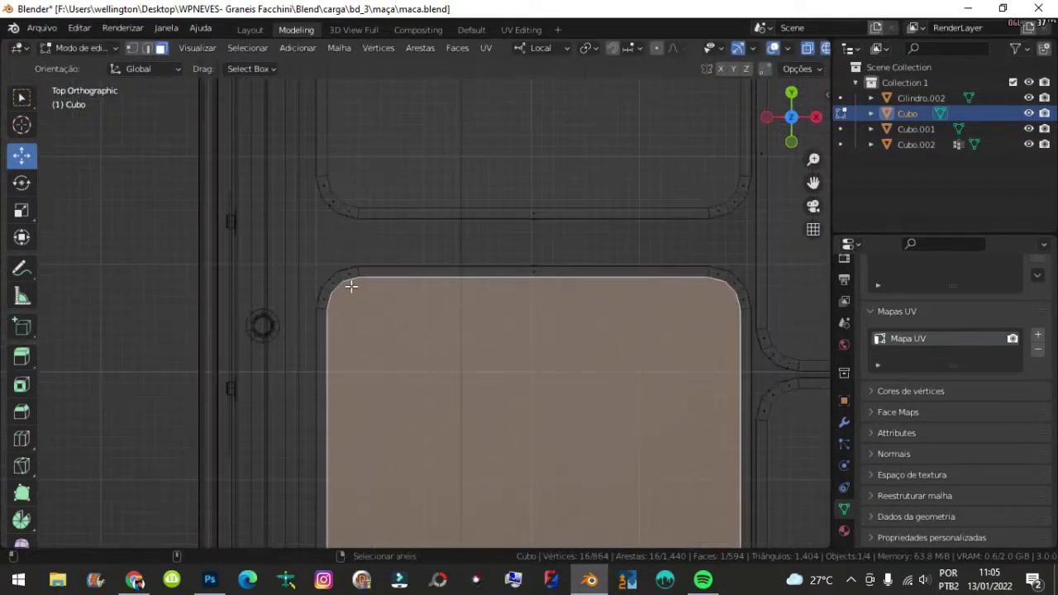
Extend the selection to the whole crate with Ctrl+Numpad Plus, cancelling another stray move
key("ctrl+KP_Add")
middle_click_drag(328, 274, 502, 271)
scroll(502, 271, "down", 3)
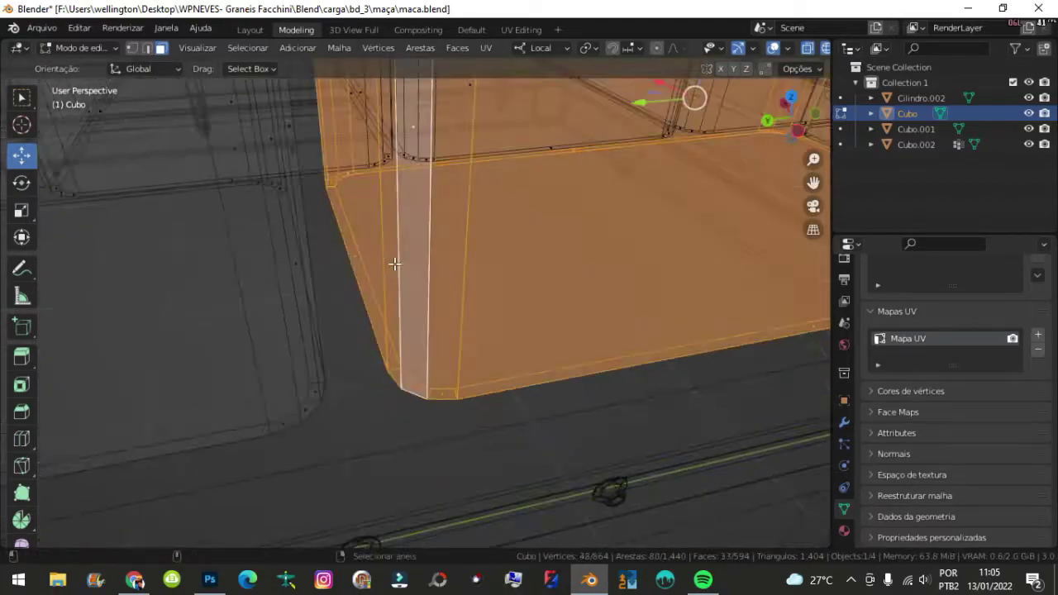
key("ctrl+KP_Add")
scroll(469, 242, "down", 2)
right_click(463, 230)
middle_click_drag(463, 230, 550, 256)
Nudge the crate sideways in side view so it lines up with its neighbours
key("alt+z")
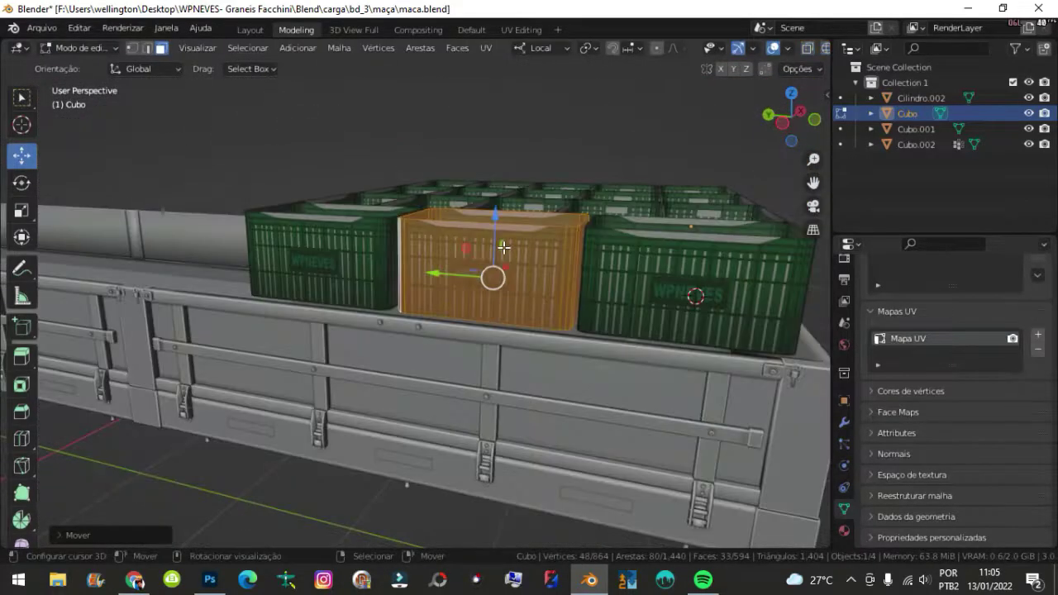
key("ctrl+KP_3")
scroll(569, 235, "up", 3)
left_click_drag(534, 238, 516, 237)
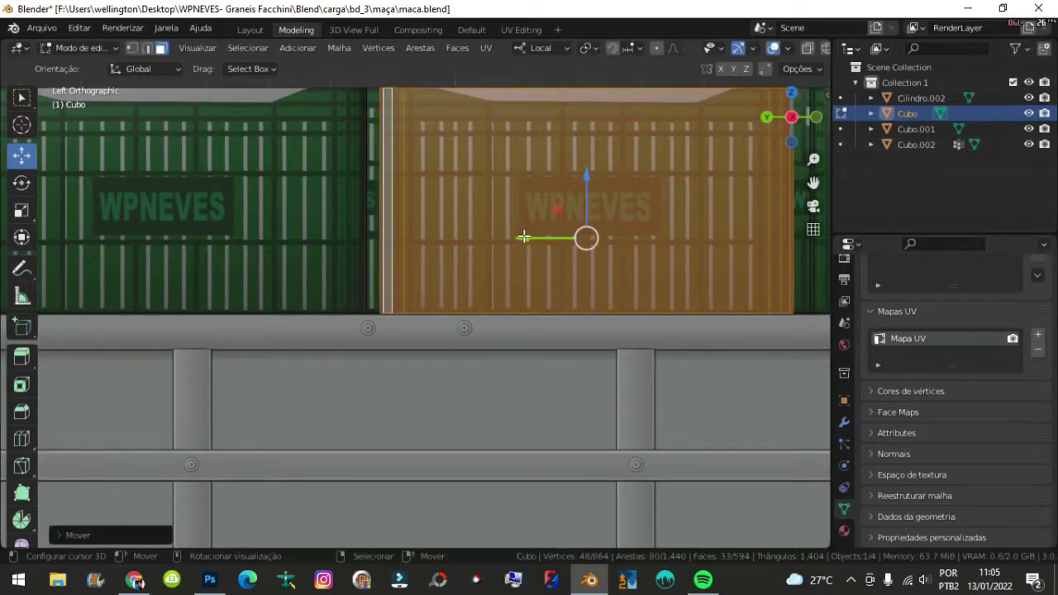
scroll(517, 238, "down", 2)
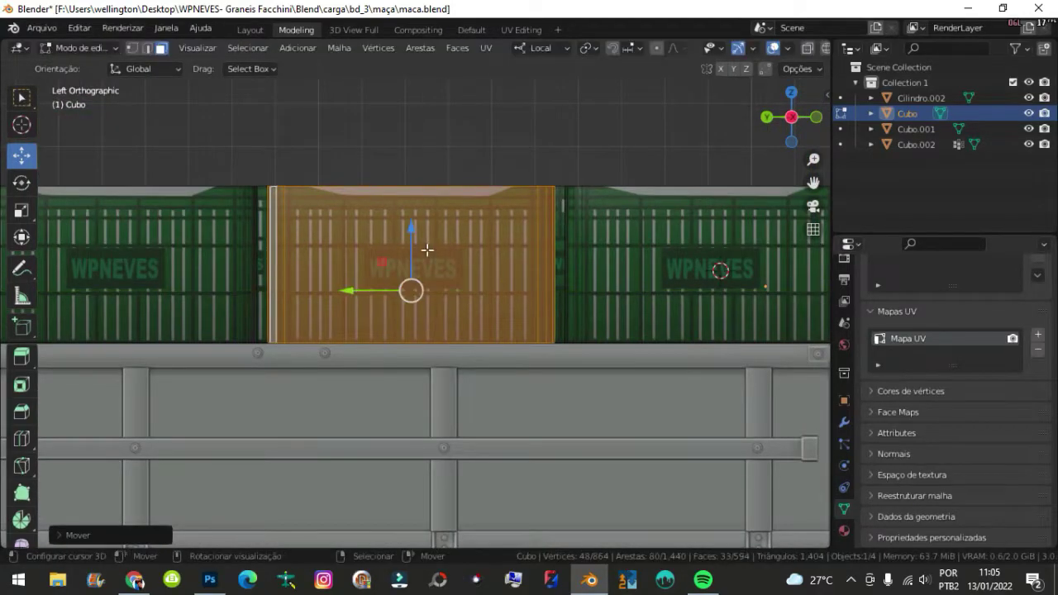
Check the crates from an elevated Object Mode view, then return to Edit Mode
key("Tab")
mouse_move(426, 249)
middle_mouse_down()
mouse_move(538, 286)
mouse_move(574, 283)
mouse_move(347, 275)
mouse_move(537, 302)
middle_mouse_up()
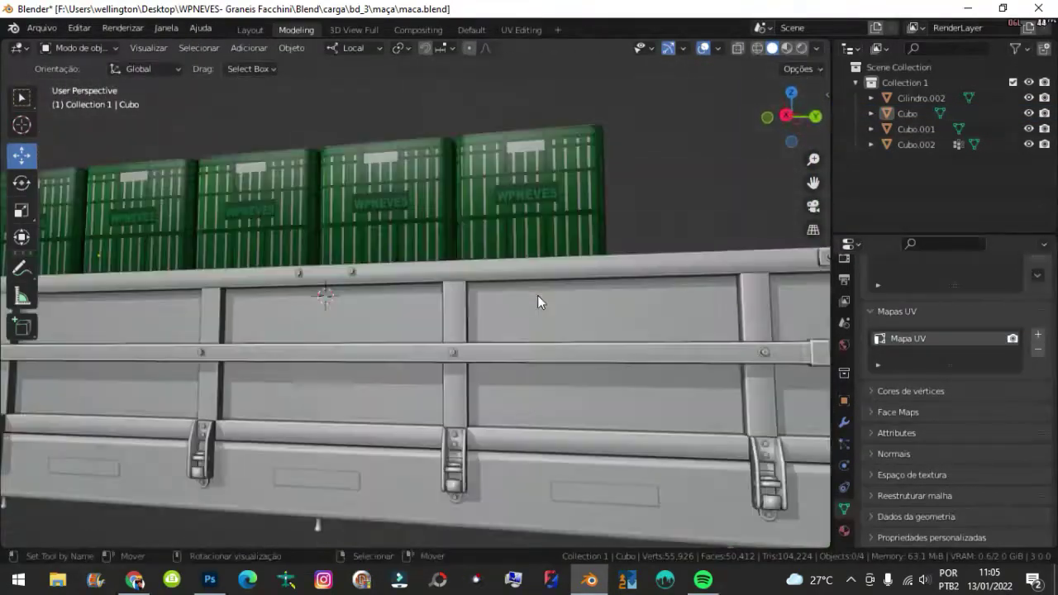
scroll(537, 295, "down", 4)
middle_click_drag(483, 376, 496, 362)
key("Tab")
Select the crate object Cubo in side view and edit it with all crates selected
key("a")
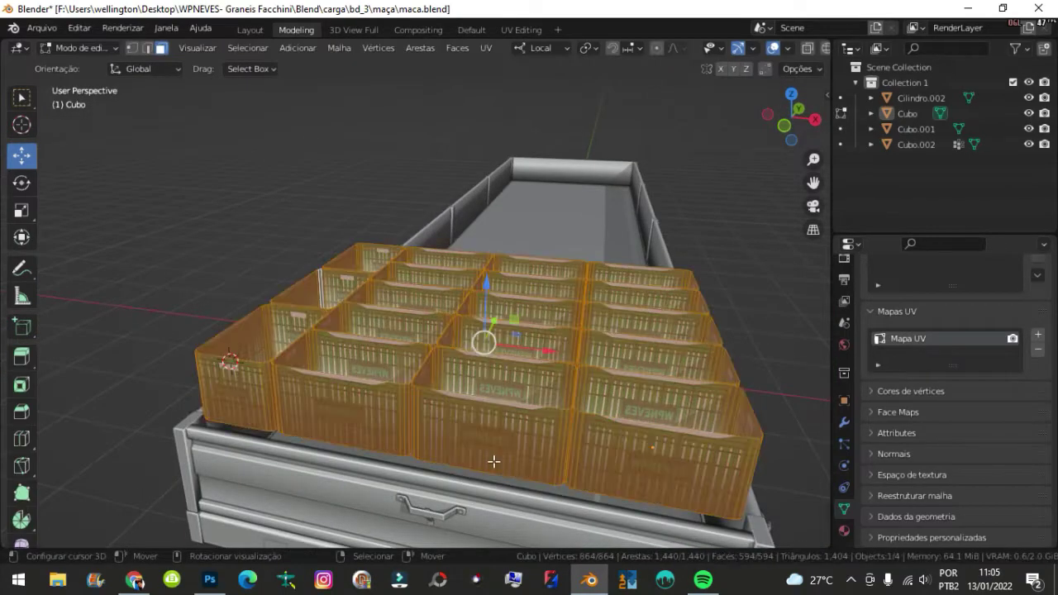
key("Tab")
middle_click_drag(494, 461, 520, 266)
left_click(366, 298)
key("KP_3")
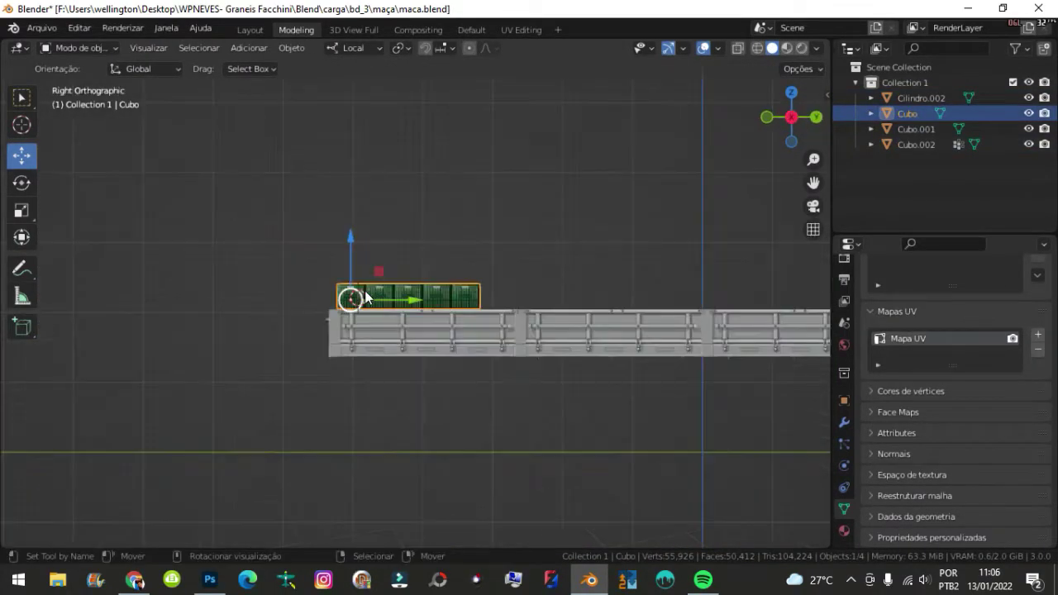
scroll(366, 297, "up", 5)
scroll(356, 241, "up", 3)
key("Tab")
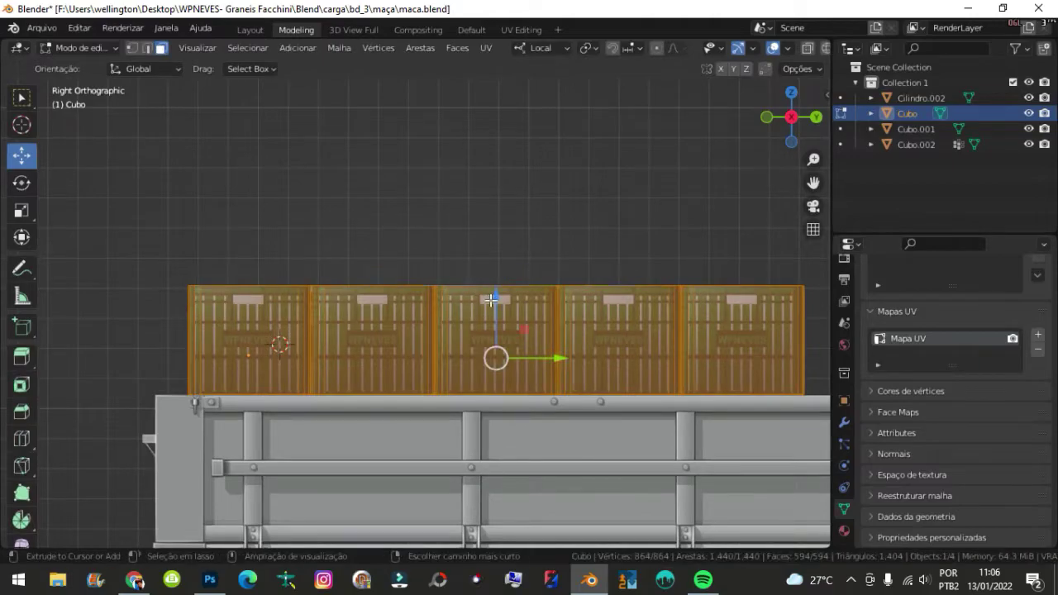
Duplicate the crate row straight upward to form a second and third layer
key("shift+d")
key("z")
left_click(484, 177)
scroll(484, 177, "up", 5)
key("g")
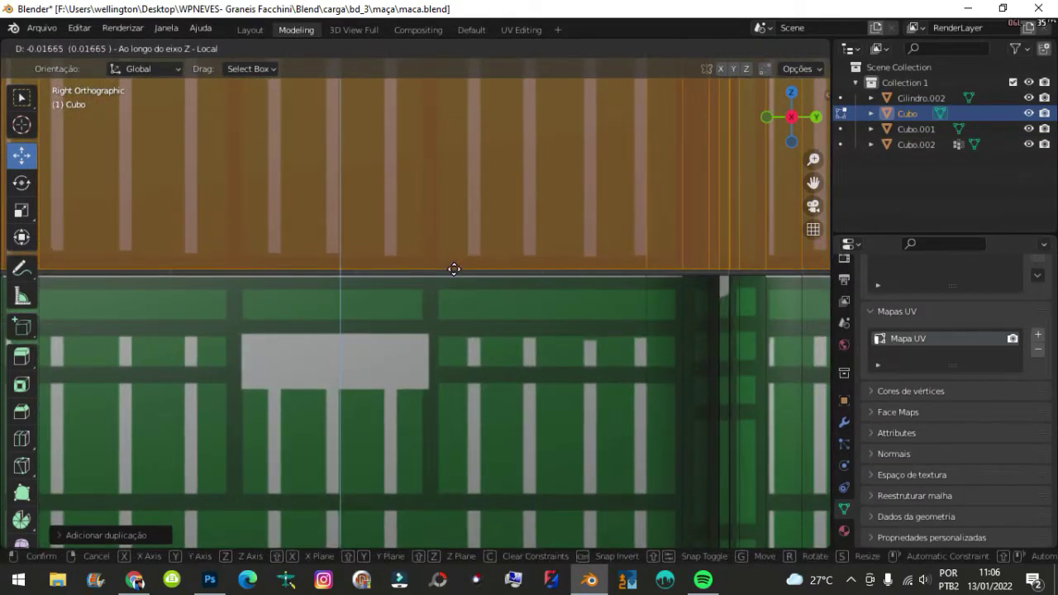
left_click(456, 270)
scroll(471, 231, "down", 6)
scroll(487, 189, "up", 3)
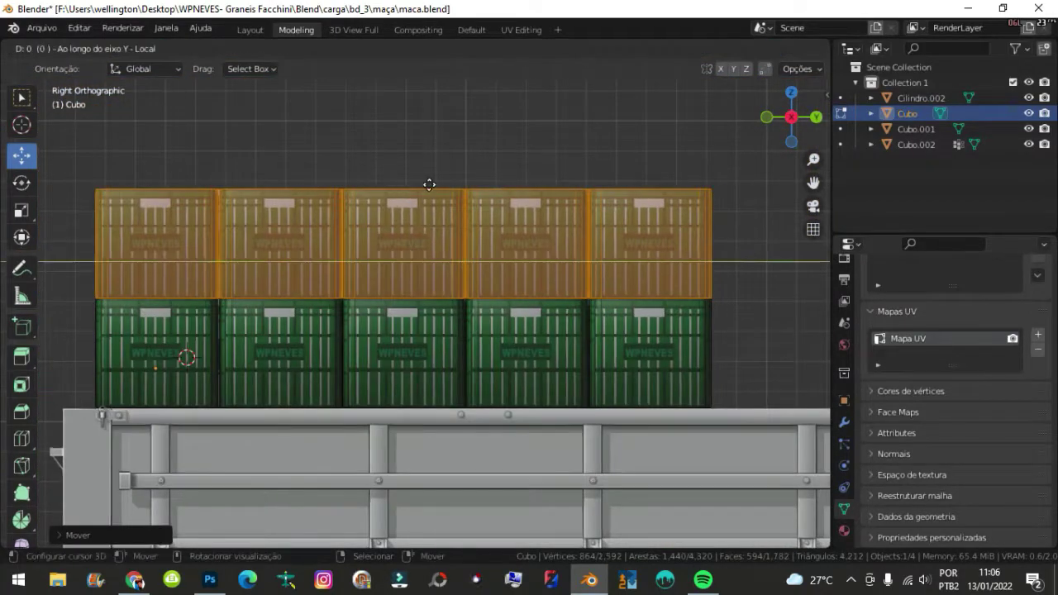
key("z")
left_click(432, 116)
Nudge the upper crate layers vertically so each sits flush on the stack
middle_click_drag(432, 115, 493, 232)
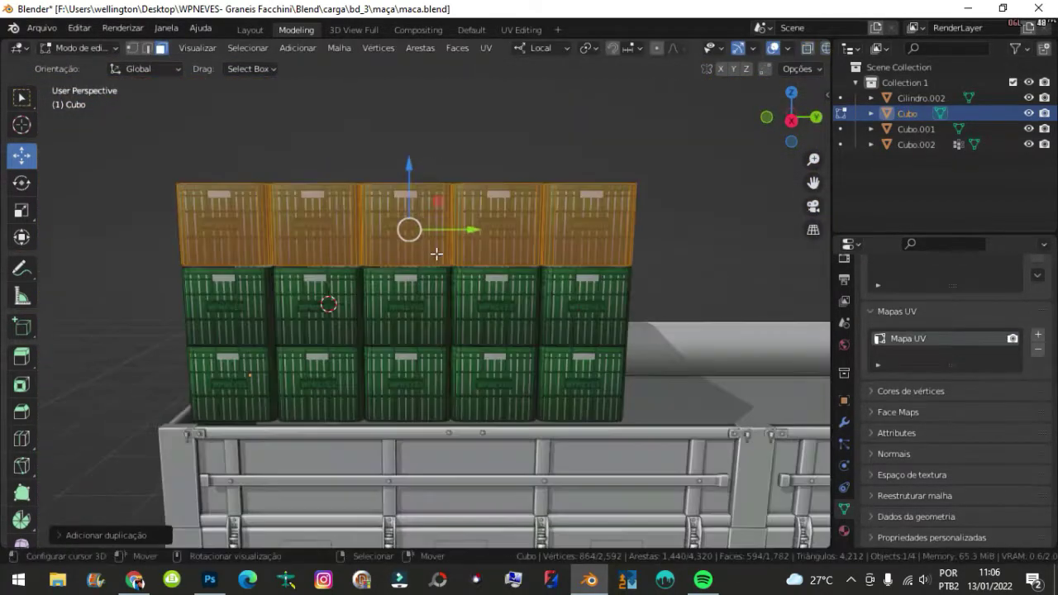
key("KP_3")
scroll(492, 233, "up", 3)
scroll(422, 220, "up", 3)
scroll(466, 271, "up", 2)
key("g")
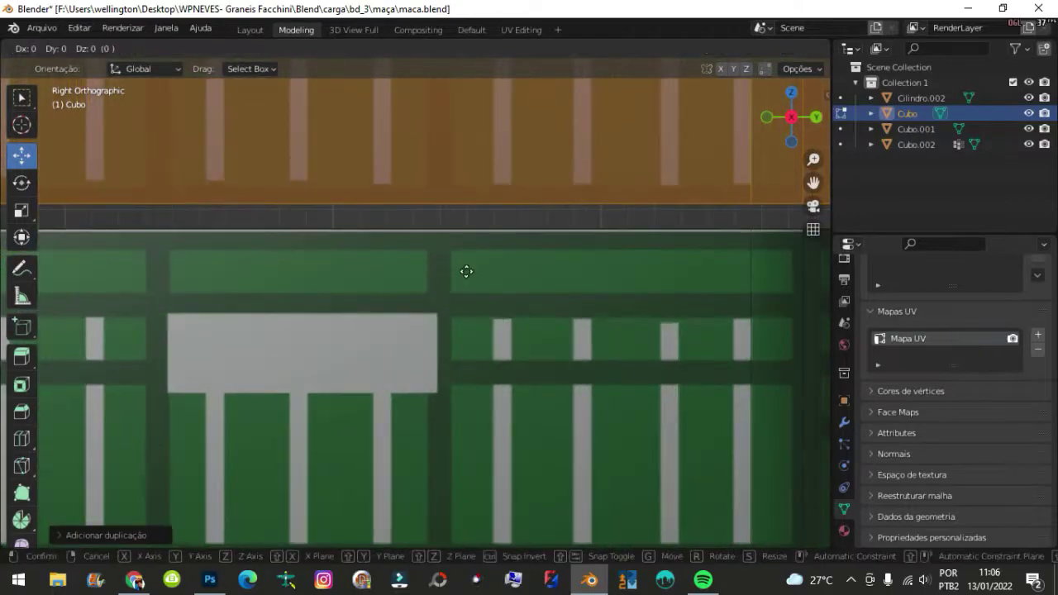
left_click(467, 288)
scroll(491, 248, "down", 6)
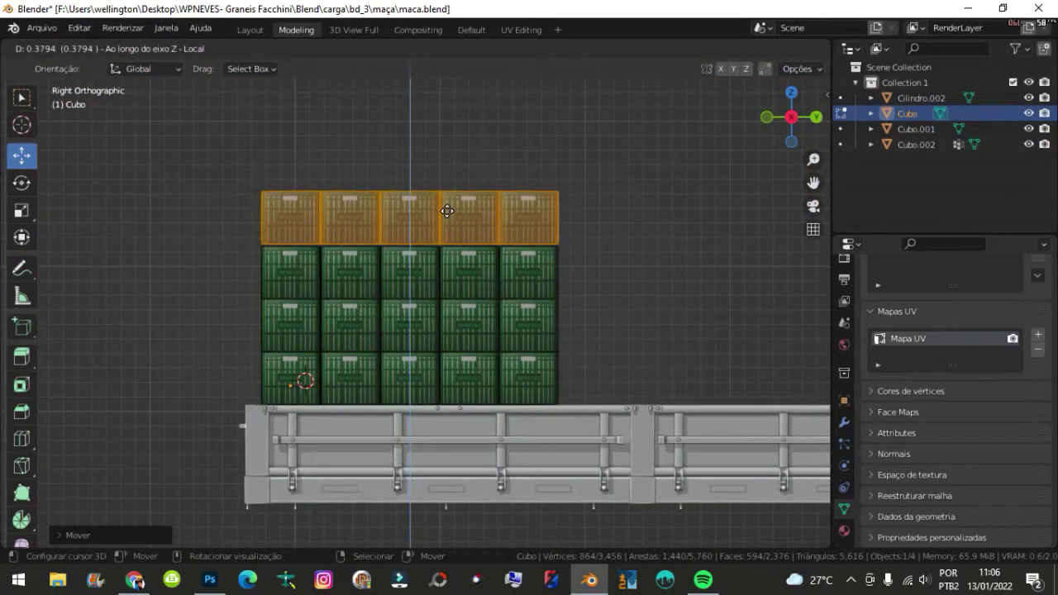
left_click(447, 211)
scroll(467, 319, "up", 5)
scroll(528, 203, "up", 5)
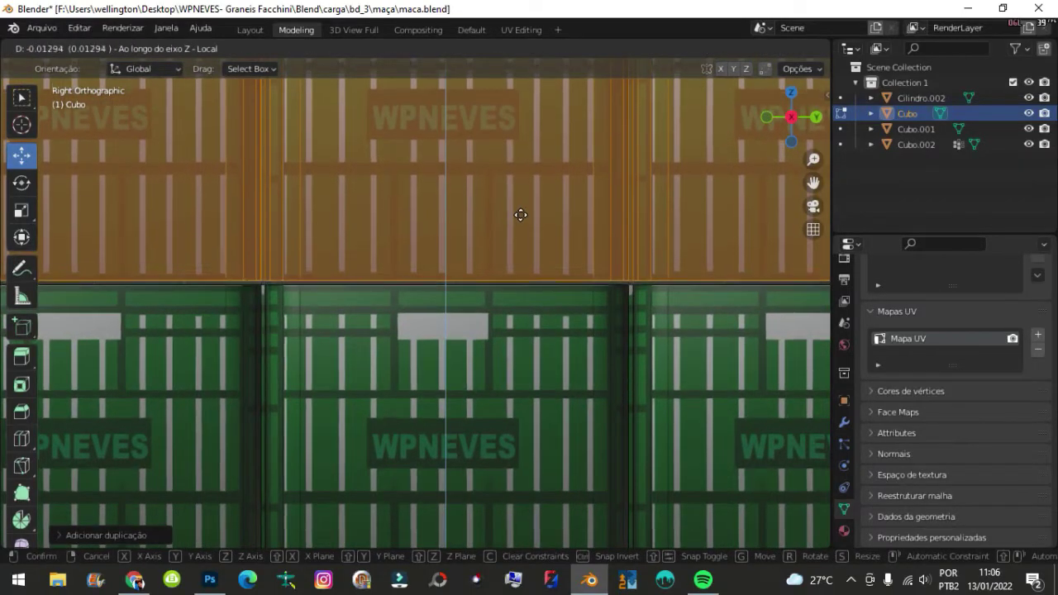
left_click(521, 215)
scroll(529, 210, "down", 5)
scroll(420, 462, "down", 3)
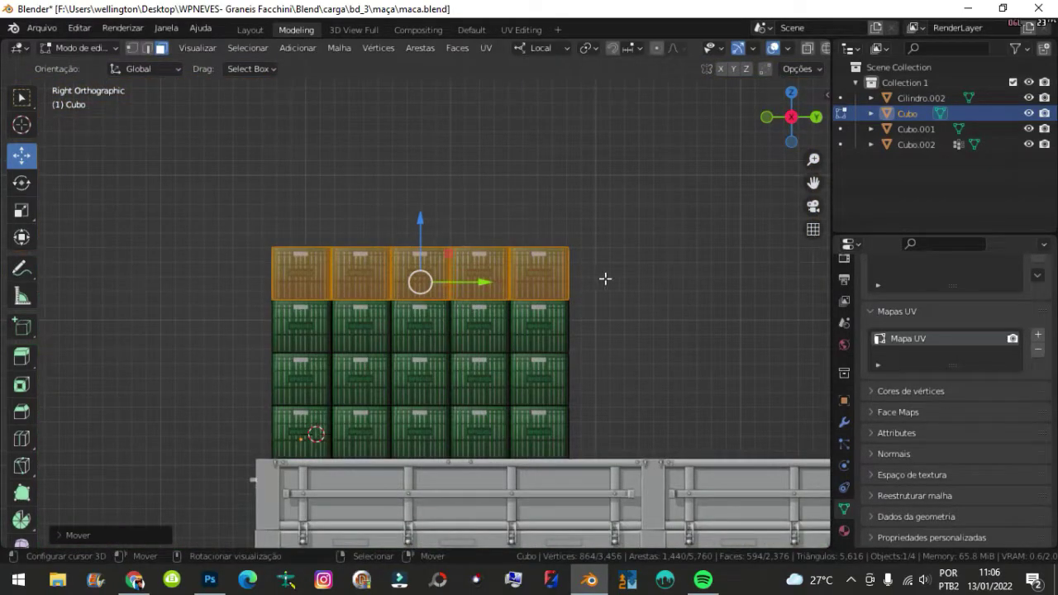
Duplicate the whole crate stack upward onto the original to make a tall block
key("a")
key("shift+d")
key("z")
left_click(495, 118)
scroll(517, 208, "down", 3)
scroll(469, 265, "down", 2)
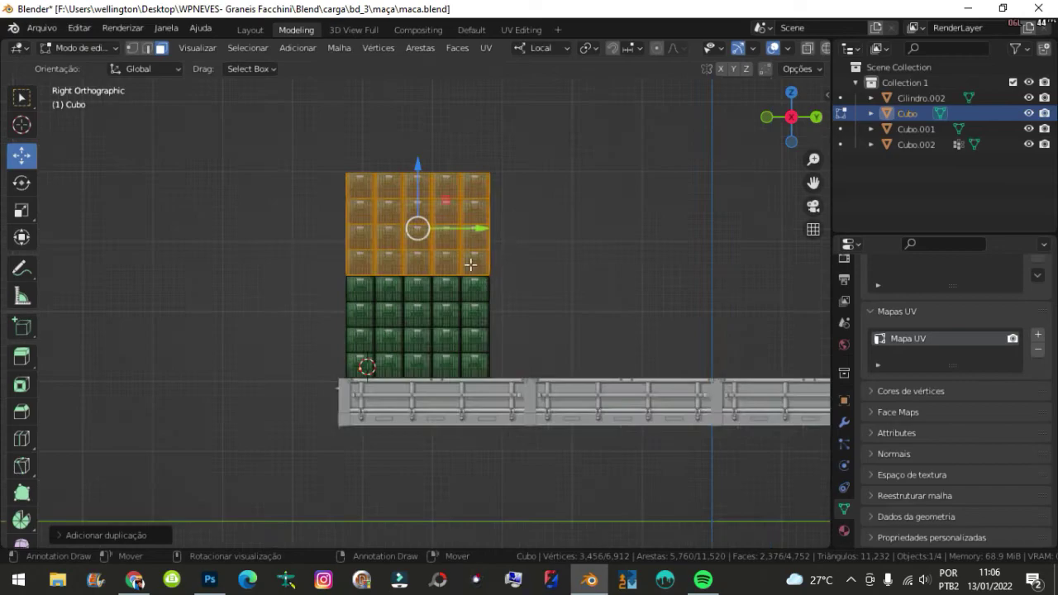
scroll(469, 265, "up", 5)
scroll(413, 240, "up", 3)
key("shift+d")
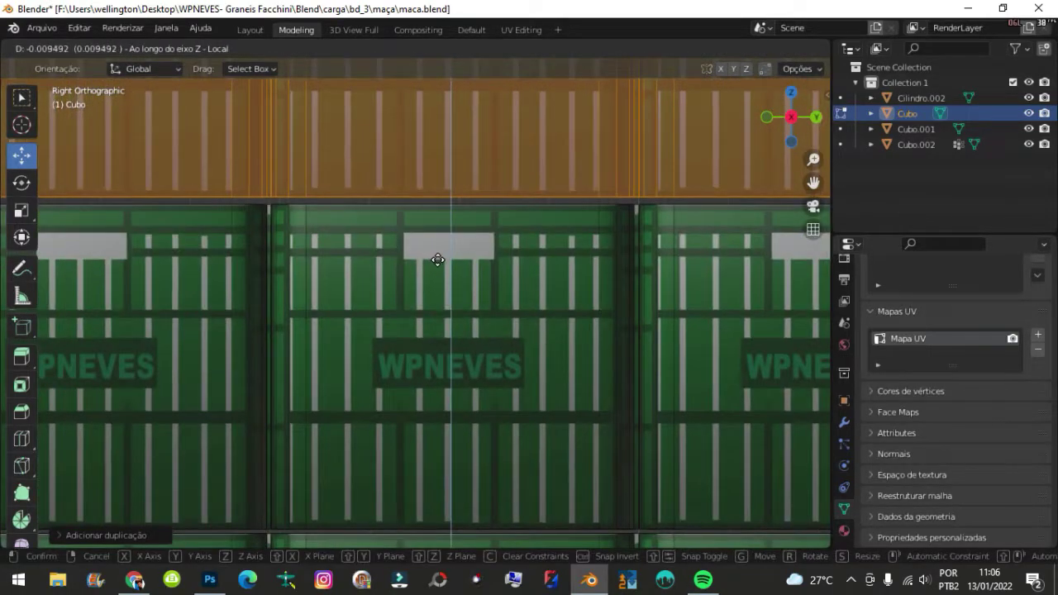
left_click(437, 259)
scroll(436, 260, "down", 5)
left_click(426, 284)
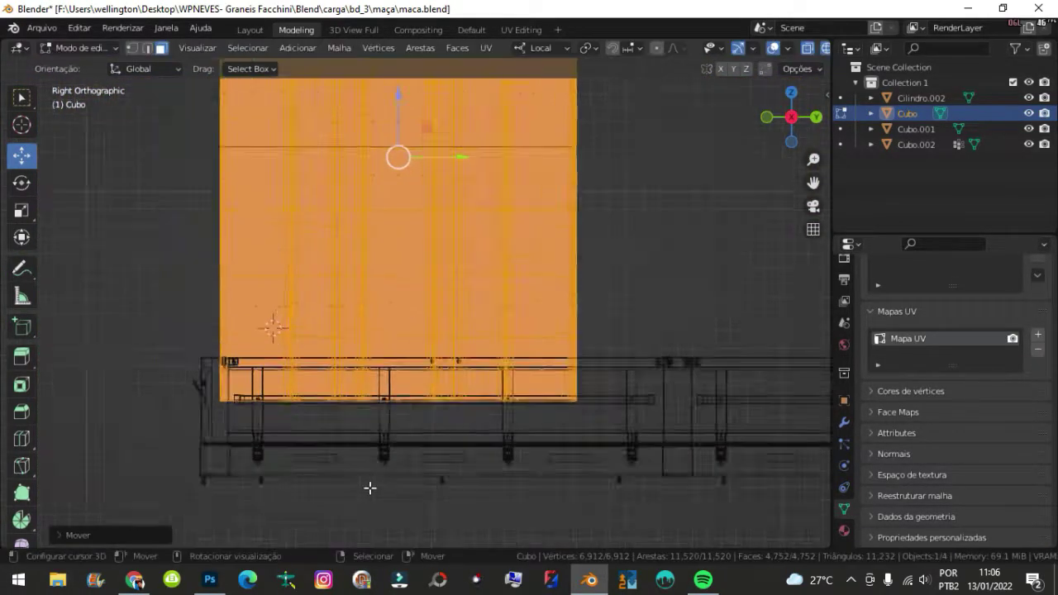
scroll(212, 408, "up", 3)
Lower the crate block vertically onto the truck bed and return to Object Mode
key("g")
key("z")
key("z")
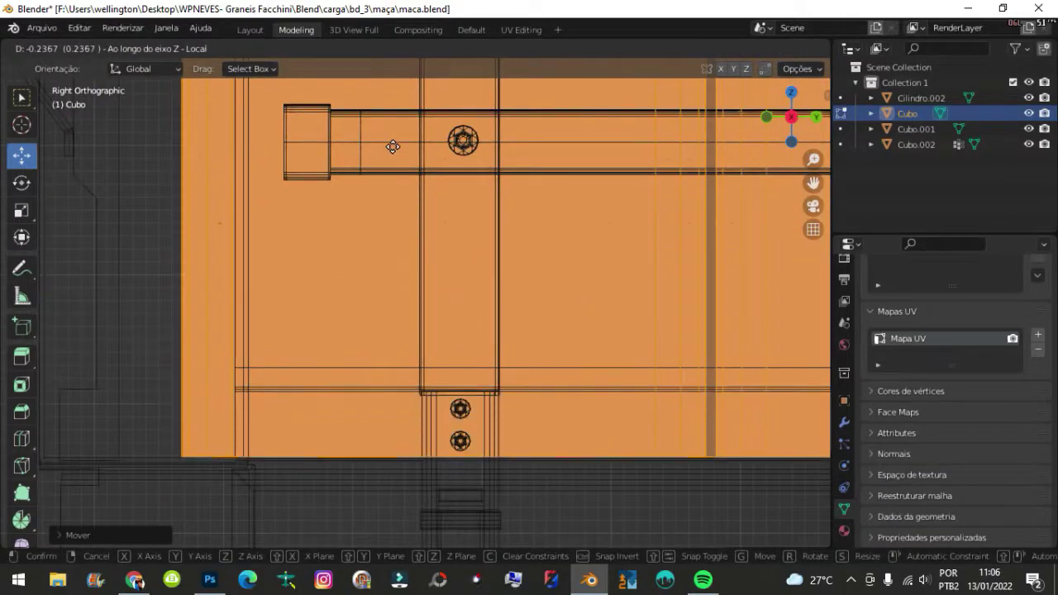
left_click(390, 142)
scroll(491, 148, "down", 5)
key("Tab")
mouse_move(362, 242)
middle_mouse_down()
mouse_move(423, 220)
mouse_move(448, 241)
mouse_move(450, 226)
middle_mouse_up()
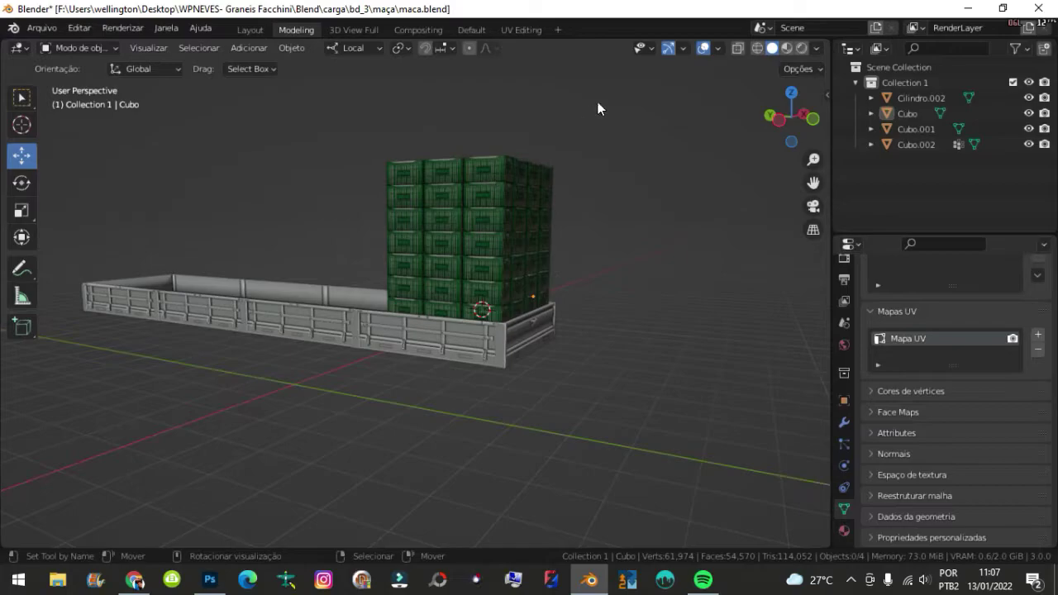
mouse_move(598, 107)
middle_mouse_down()
mouse_move(488, 222)
mouse_move(496, 255)
mouse_move(177, 505)
middle_mouse_up()
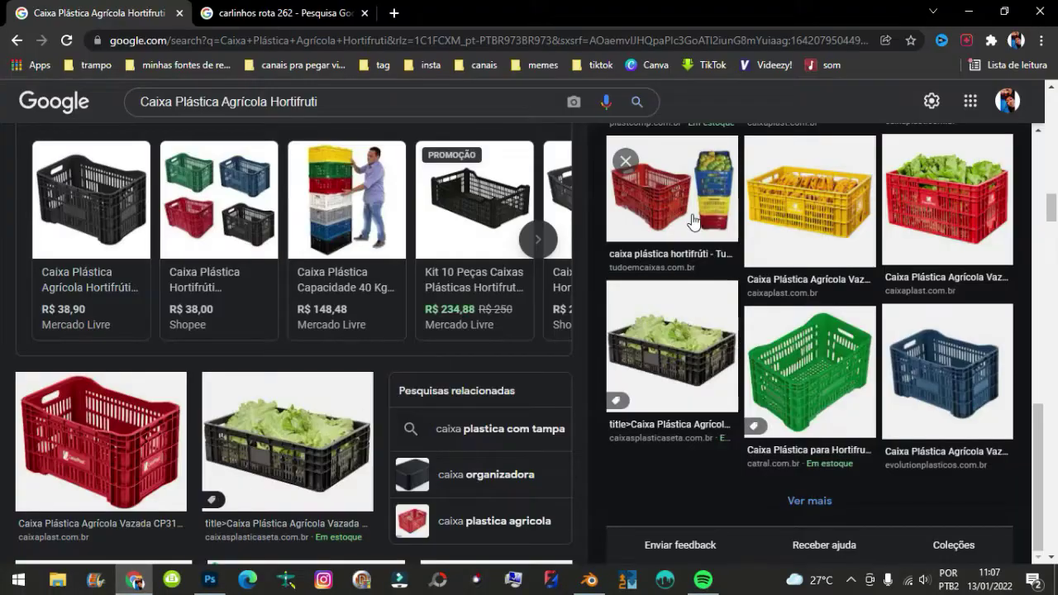
View the 'carlinhos rota 262' loaded-truck photos, then minimize Chrome back to Blender
key("ctrl+Tab")
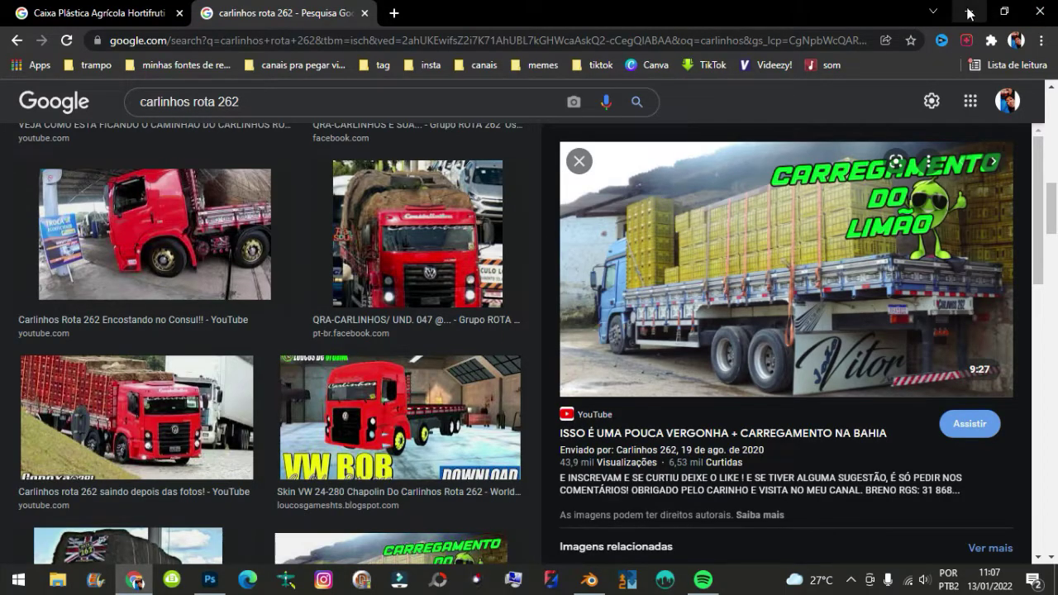
left_click(968, 10)
mouse_move(229, 265)
middle_mouse_down()
mouse_move(391, 329)
mouse_move(239, 287)
mouse_move(197, 347)
mouse_move(524, 355)
mouse_move(482, 325)
mouse_move(274, 313)
mouse_move(511, 385)
mouse_move(495, 344)
middle_mouse_up()
Set the origin of crate object Cubo to its geometry, viewed from the top
scroll(496, 344, "down", 3)
scroll(497, 344, "up", 2)
left_click(437, 289)
key("KP_7")
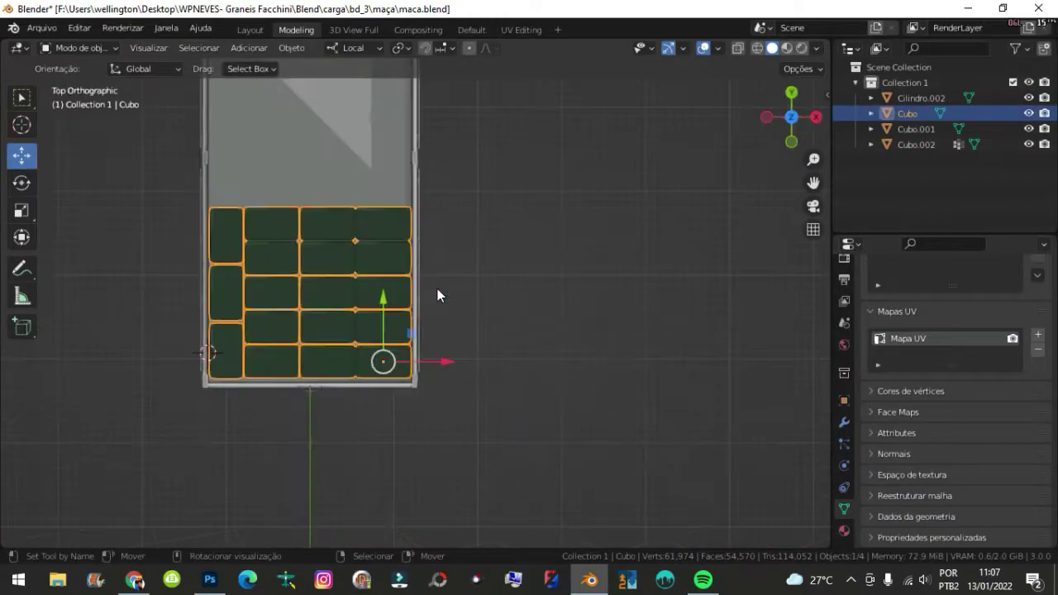
left_click(284, 48)
mouse_move(326, 81)
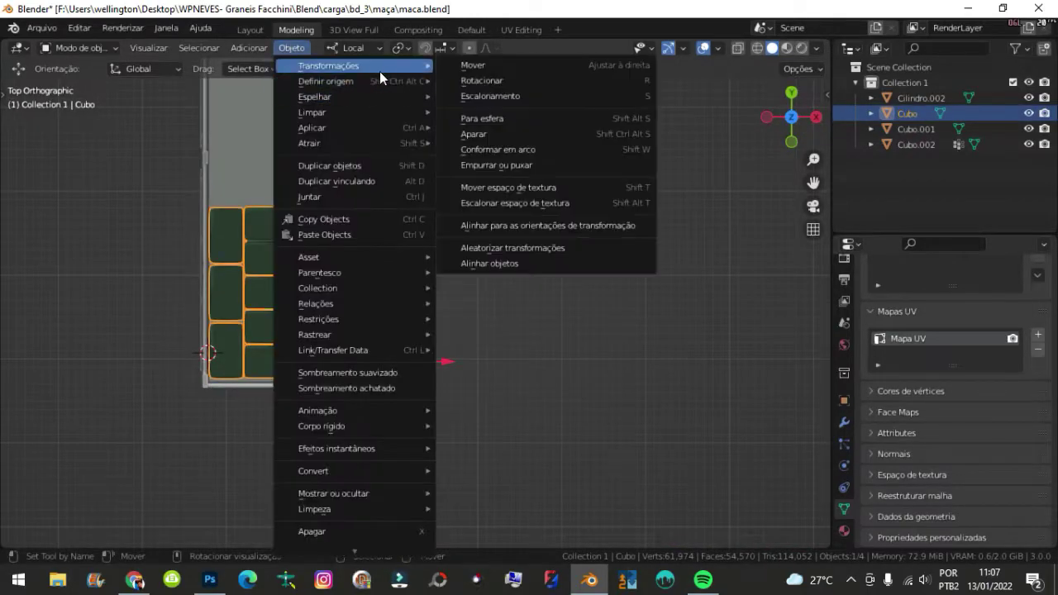
left_click(477, 132)
scroll(414, 288, "up", 2)
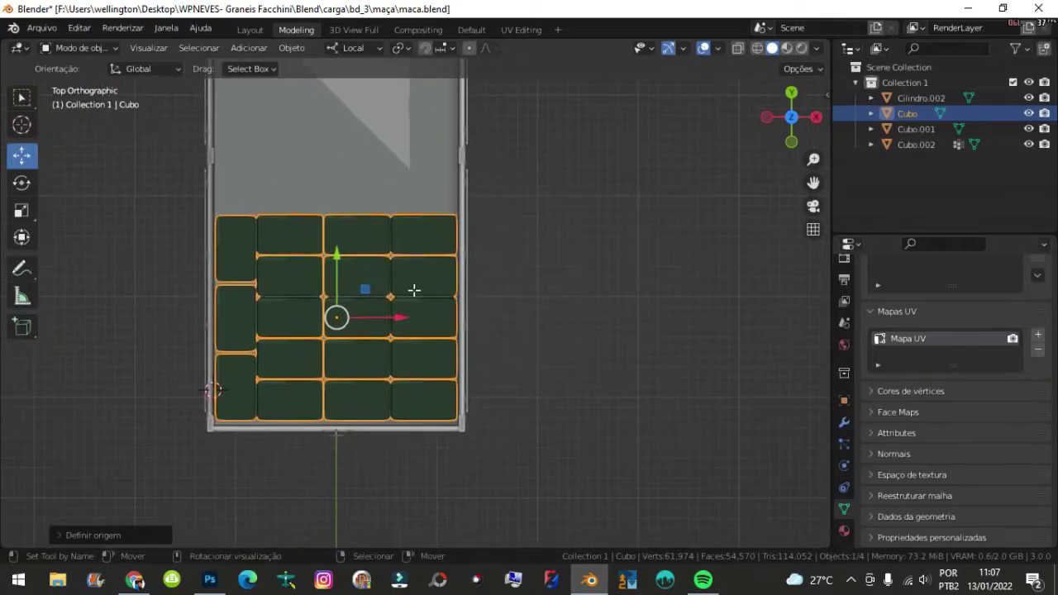
Place a copy of the crate block further along the bed, flush against the first
key("Tab")
left_click(426, 388)
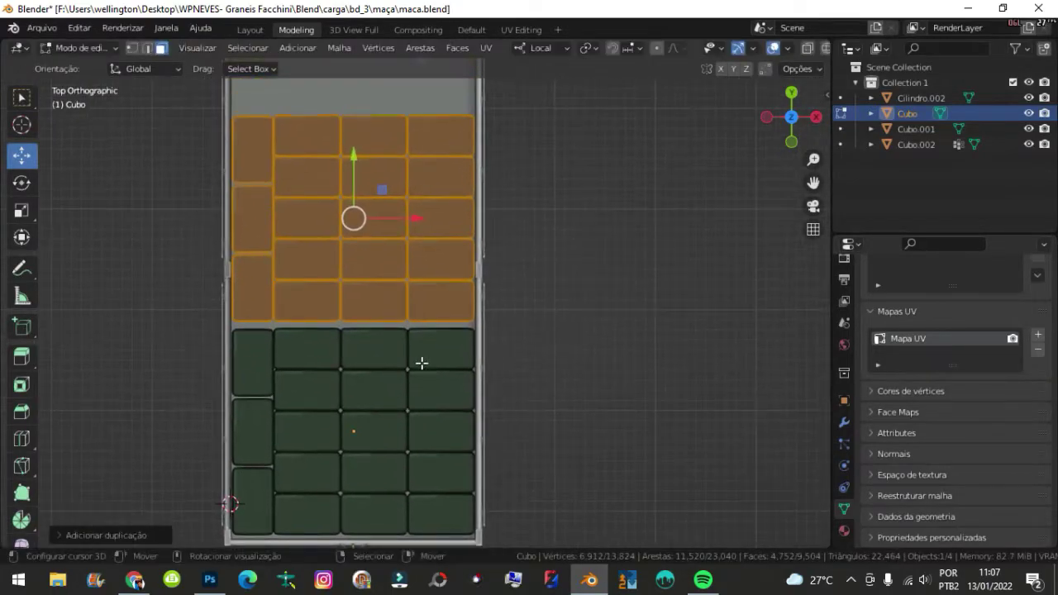
scroll(454, 331, "up", 5)
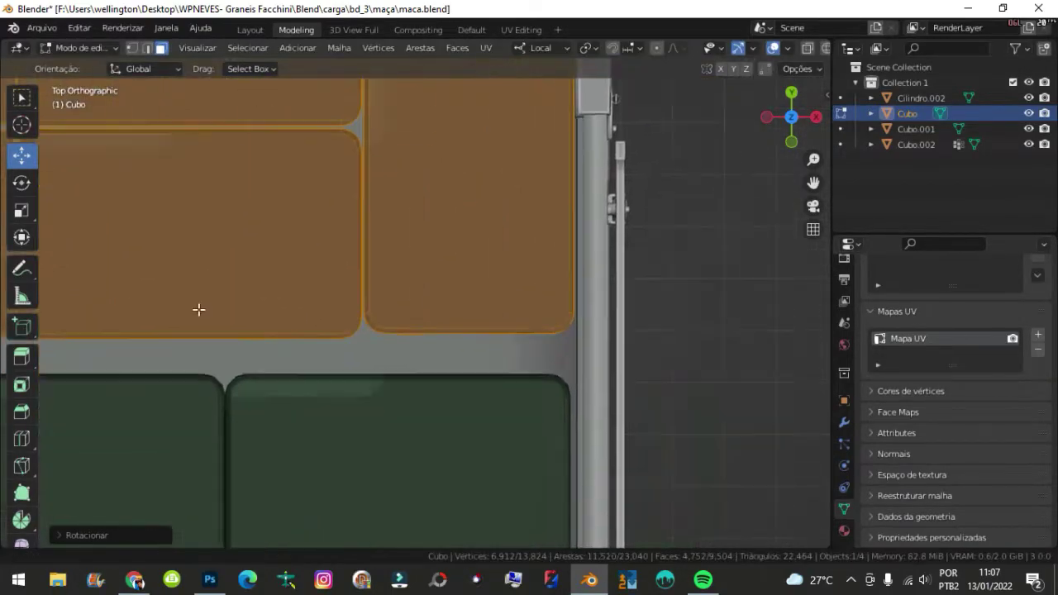
key("g")
left_click(404, 341)
scroll(413, 326, "down", 3)
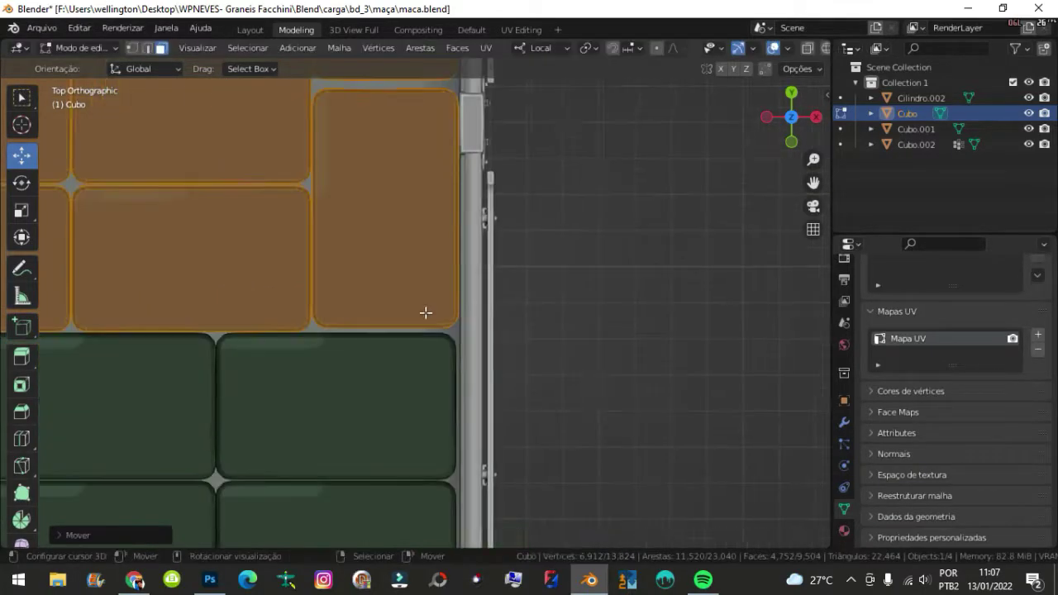
scroll(421, 331, "up", 4)
scroll(406, 335, "down", 5)
middle_click_drag(418, 328, 512, 264)
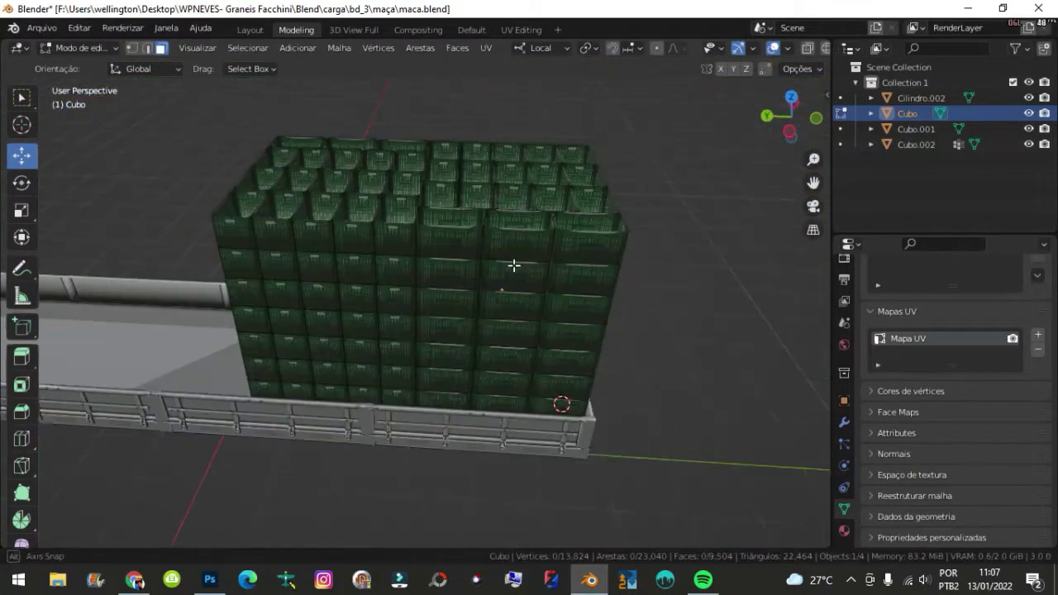
Return to Object Mode, deselect everything, and save maca.blend
key("Tab")
key("alt+a")
mouse_move(538, 299)
middle_mouse_down()
mouse_move(494, 318)
mouse_move(567, 335)
mouse_move(501, 307)
mouse_move(477, 369)
mouse_move(682, 349)
mouse_move(518, 270)
mouse_move(562, 284)
mouse_move(378, 279)
mouse_move(521, 364)
middle_mouse_up()
key("ctrl+s")
Edit the crate object Cubo and view both crate stacks on the bed
left_click(378, 285)
key("Tab")
key("KP_7")
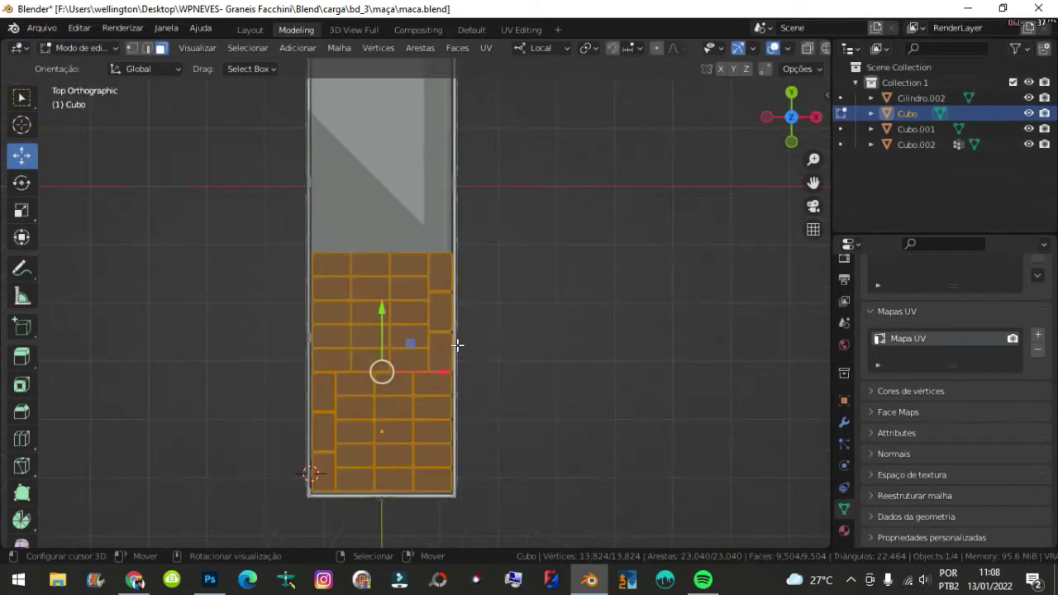
left_click(474, 288)
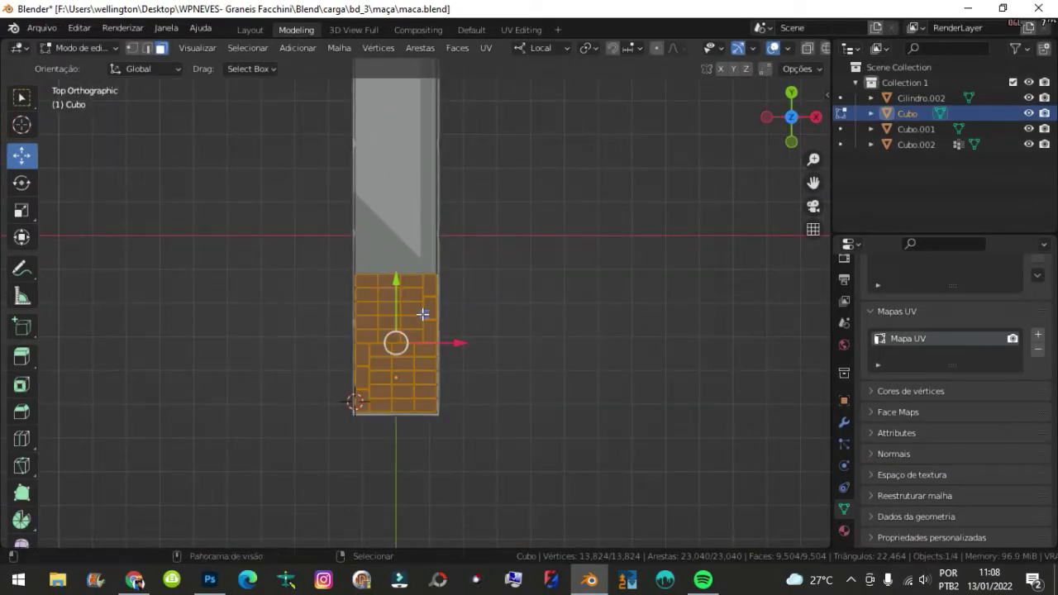
scroll(453, 206, "up", 3)
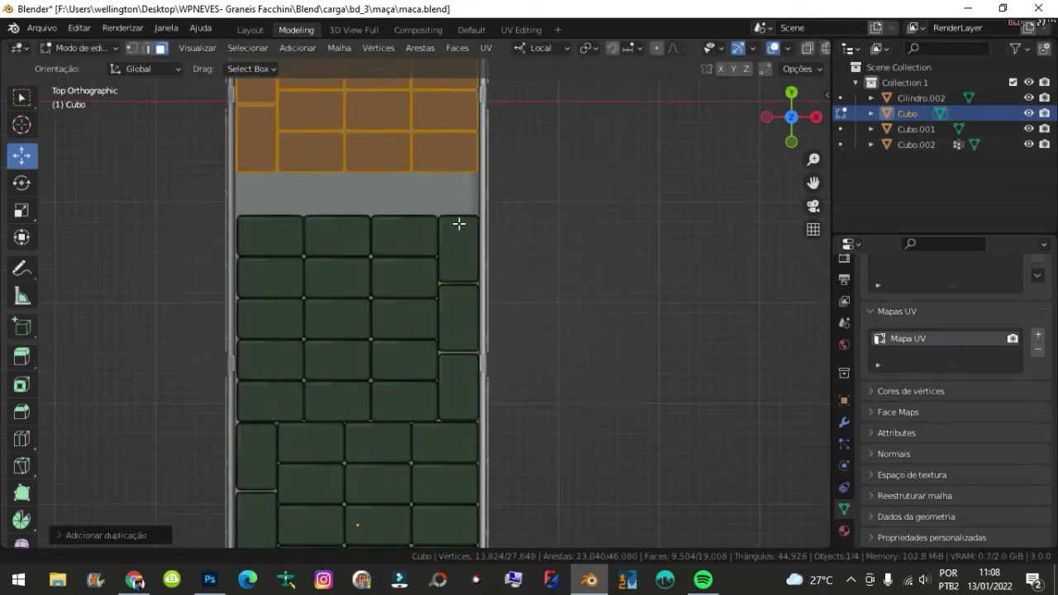
mouse_move(458, 224)
middle_mouse_down()
mouse_move(382, 231)
mouse_move(524, 382)
mouse_move(563, 324)
mouse_move(328, 175)
mouse_move(460, 311)
middle_mouse_up()
scroll(523, 382, "down", 3)
scroll(564, 324, "up", 3)
scroll(329, 175, "up", 3)
scroll(316, 186, "up", 4)
left_click(460, 311)
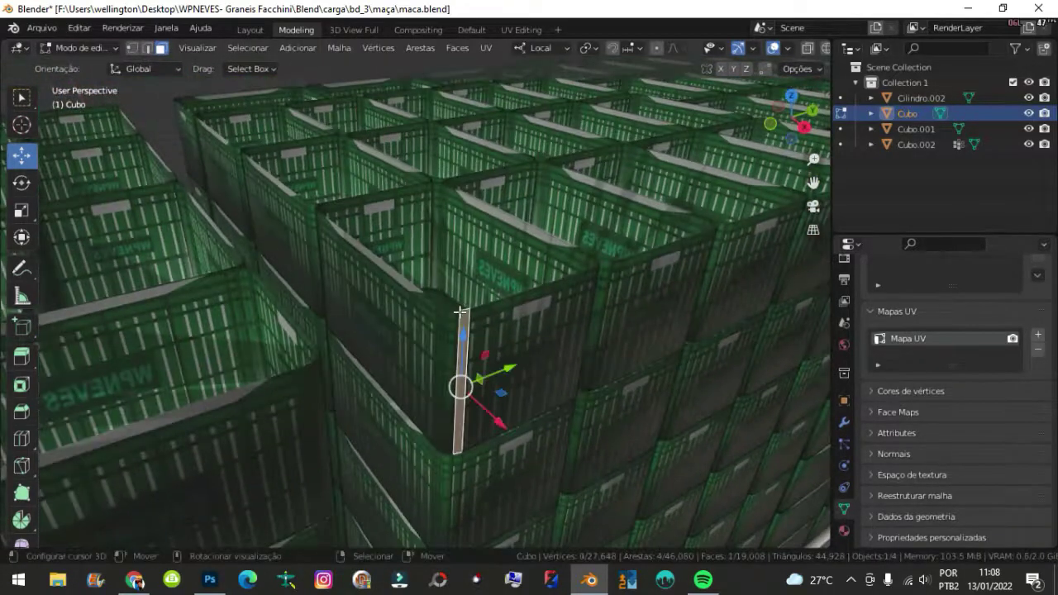
scroll(566, 300, "down", 8)
middle_click_drag(542, 300, 497, 247)
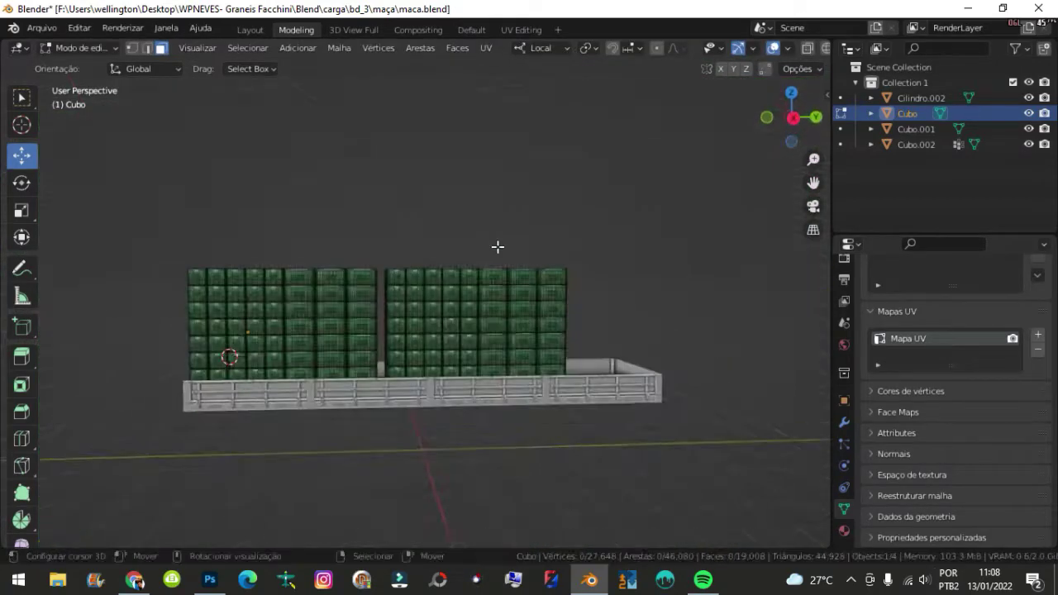
scroll(499, 247, "up", 3)
Box-select the right crate block in X-ray and slide it against the first block
key("alt+z")
left_click_drag(656, 441, 208, 69)
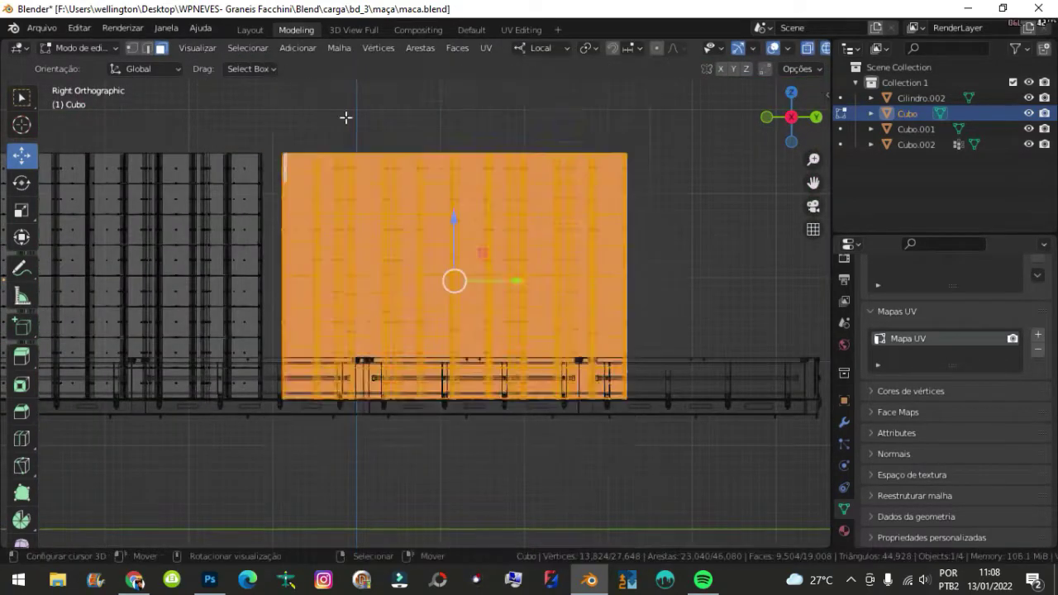
key("alt+z")
scroll(539, 268, "up", 4)
left_click_drag(539, 268, 503, 267)
scroll(498, 261, "down", 3)
key("KP_7")
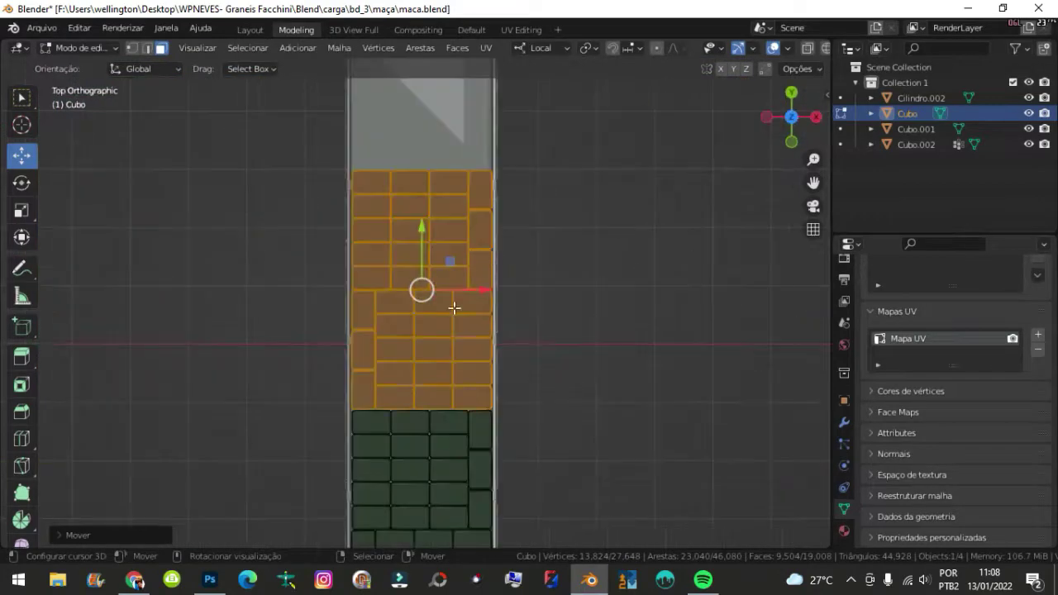
scroll(438, 302, "up", 5)
scroll(420, 296, "up", 2)
scroll(480, 293, "up", 2)
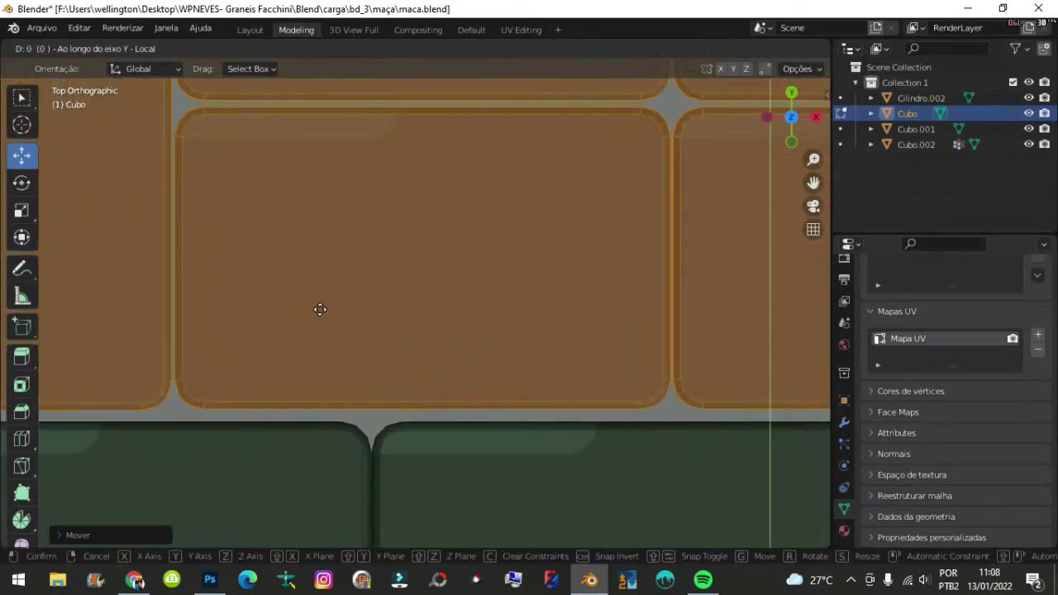
scroll(324, 310, "down", 3)
mouse_move(496, 307)
middle_mouse_down("shift")
mouse_move(571, 323)
mouse_move(307, 265)
mouse_move(547, 506)
middle_mouse_up("shift")
scroll(571, 323, "down", 5)
middle_click_drag(404, 284, 491, 248)
Return to Object Mode and save maca.blend with the extended crate load
key("Tab")
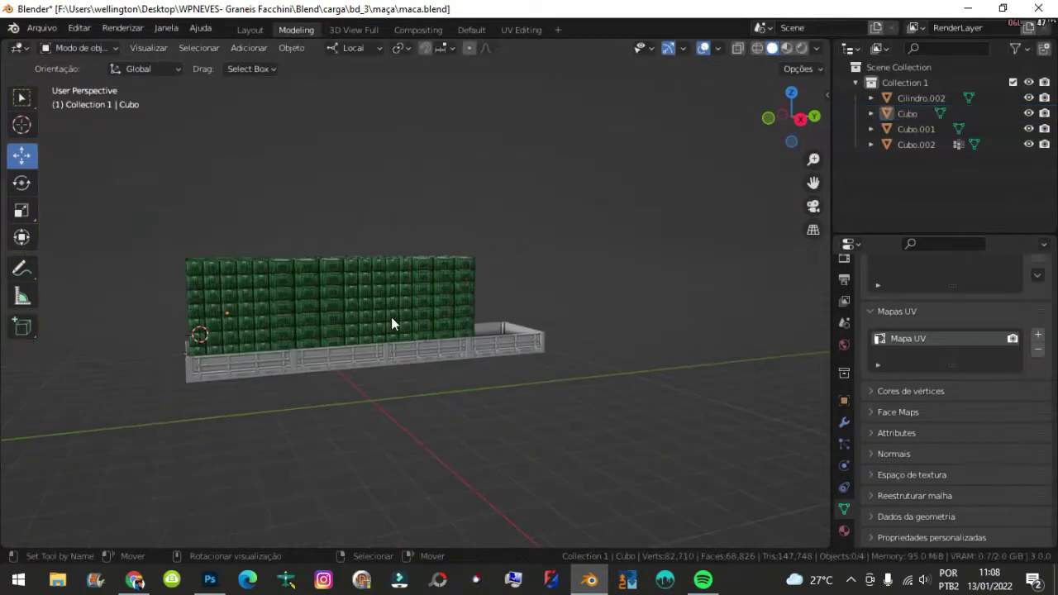
scroll(391, 317, "up", 2)
key("ctrl+s")
mouse_move(384, 329)
middle_mouse_down()
mouse_move(515, 298)
mouse_move(538, 270)
mouse_move(393, 258)
middle_mouse_up()
scroll(515, 297, "up", 2)
scroll(515, 297, "down", 3)
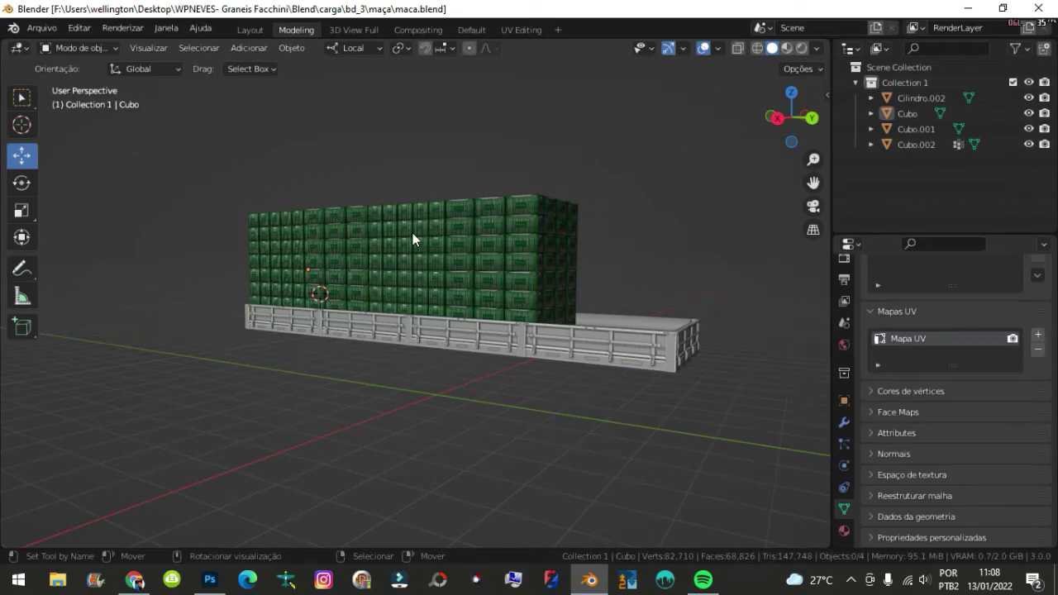
mouse_move(331, 223)
middle_mouse_down()
mouse_move(538, 193)
mouse_move(470, 212)
mouse_move(590, 267)
mouse_move(581, 260)
mouse_move(708, 234)
mouse_move(690, 256)
mouse_move(233, 244)
mouse_move(553, 253)
mouse_move(493, 267)
mouse_move(484, 253)
middle_mouse_up()
scroll(539, 194, "up", 2)
Select every face of the Cubo crate mesh from a see-through top view
left_click(484, 253)
key("Tab")
key("KP_7")
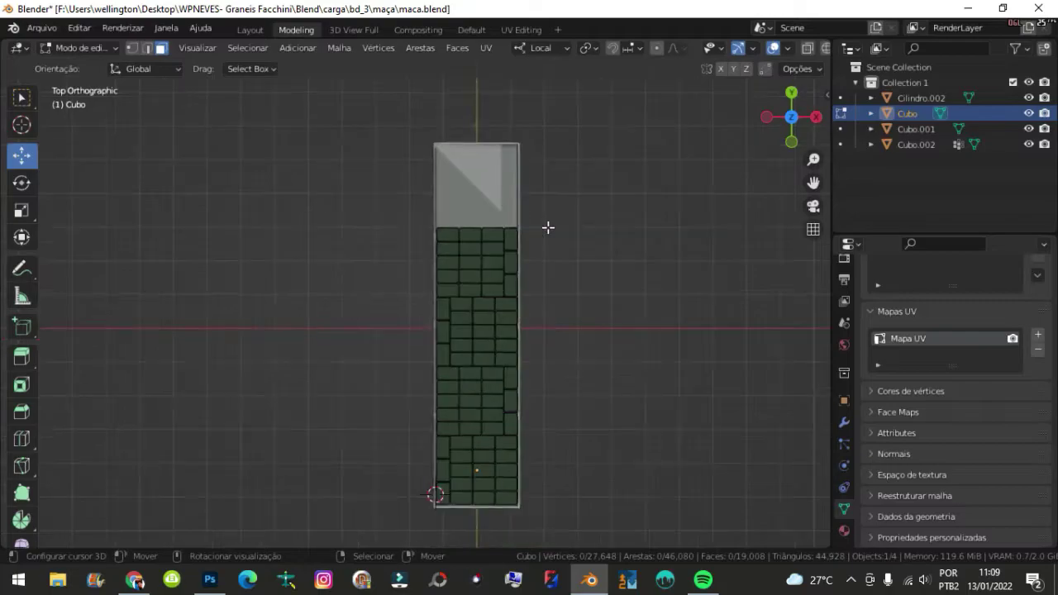
scroll(441, 305, "up", 8)
scroll(650, 305, "up", 5)
scroll(366, 321, "down", 2)
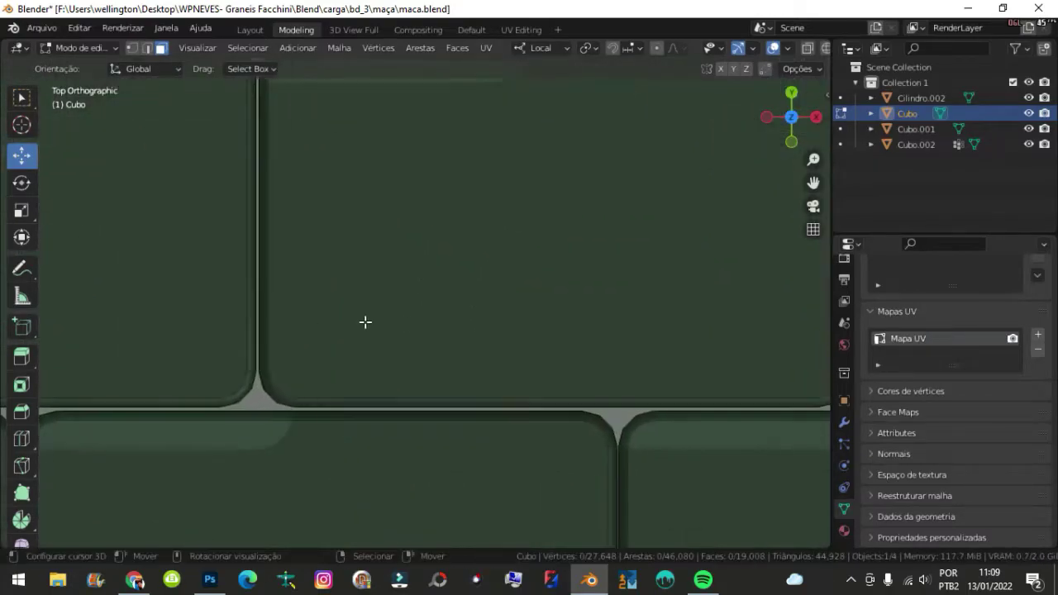
key("alt+z")
scroll(432, 330, "down", 5)
key("a")
scroll(383, 298, "up", 4)
Nudge the whole crate grid along the truck bed and confirm its new position
key("Tab")
scroll(456, 286, "down", 4)
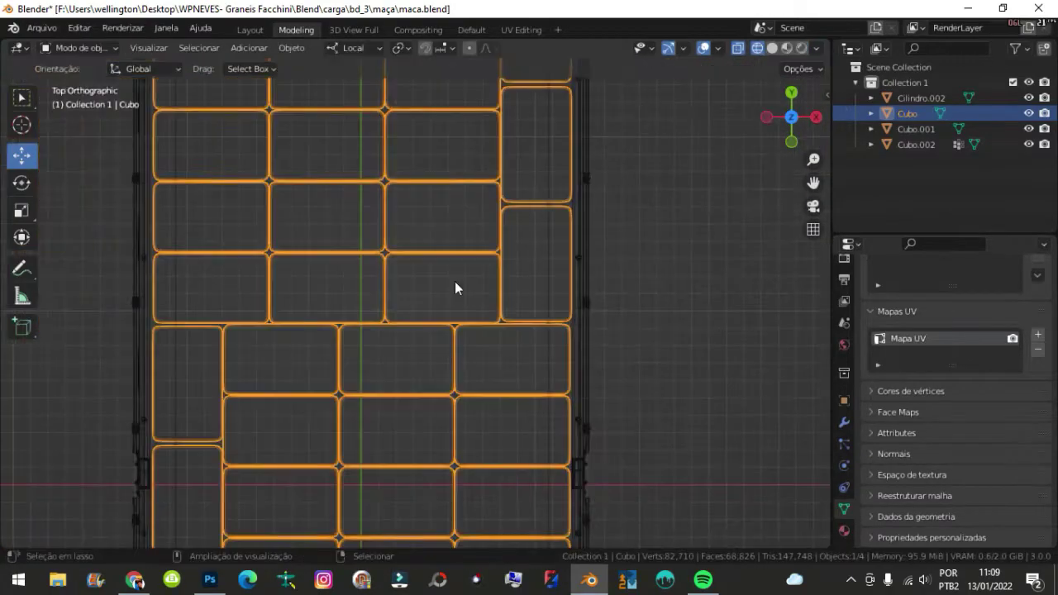
key("Tab")
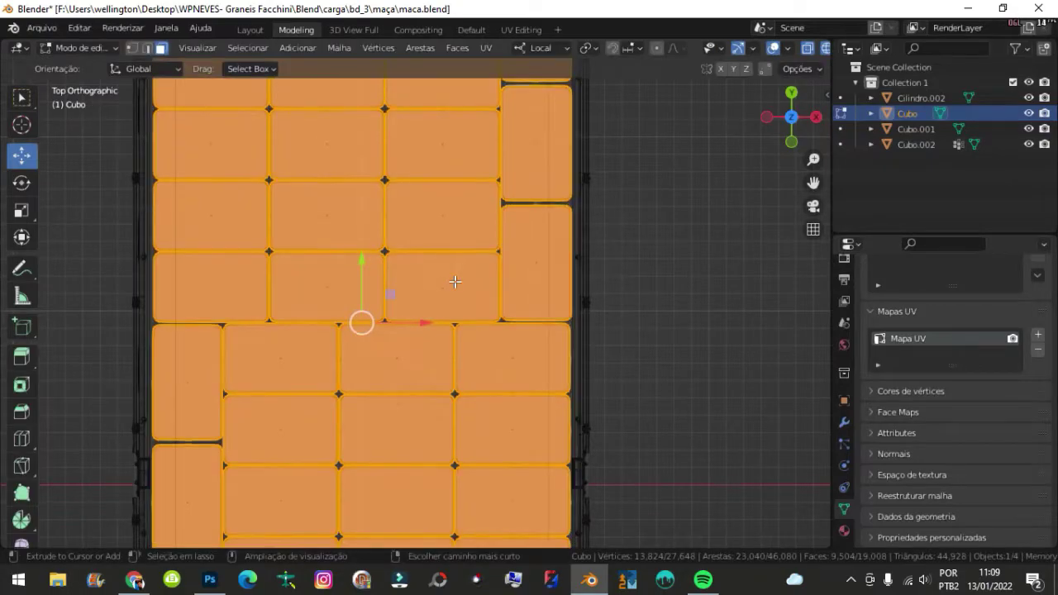
scroll(455, 282, "down", 5)
scroll(450, 299, "up", 5)
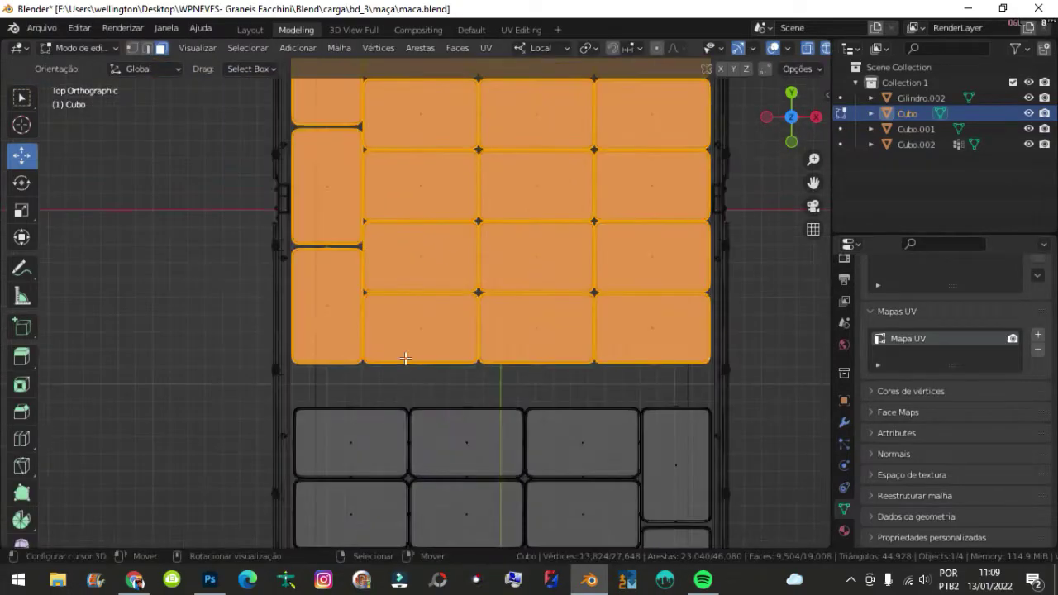
scroll(405, 274, "up", 4)
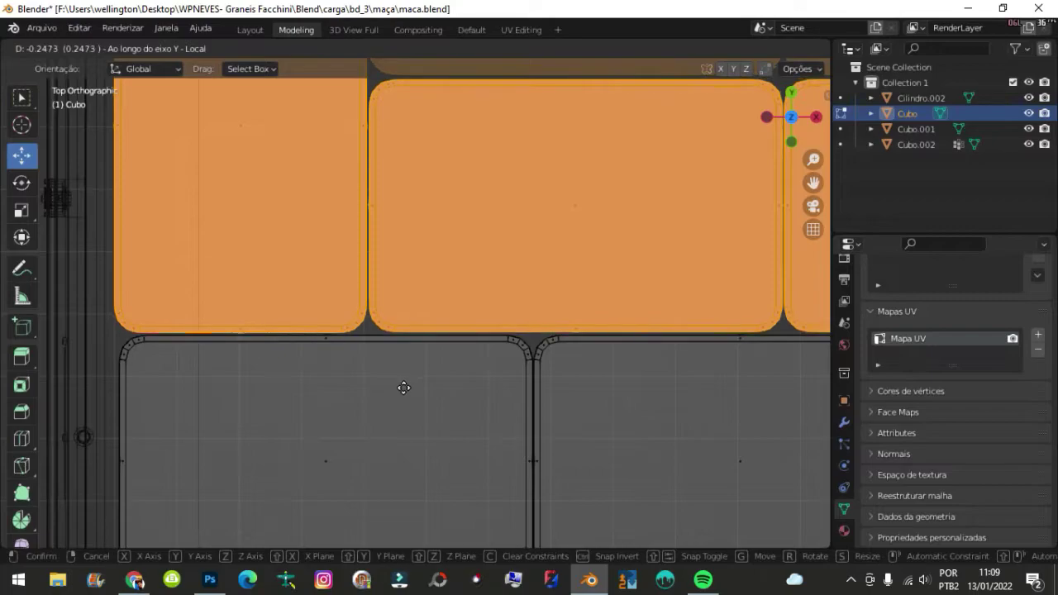
left_click(404, 388)
Duplicate the crate grid and slide the copy along Y further down the bed
scroll(484, 311, "down", 4)
scroll(465, 308, "down", 2)
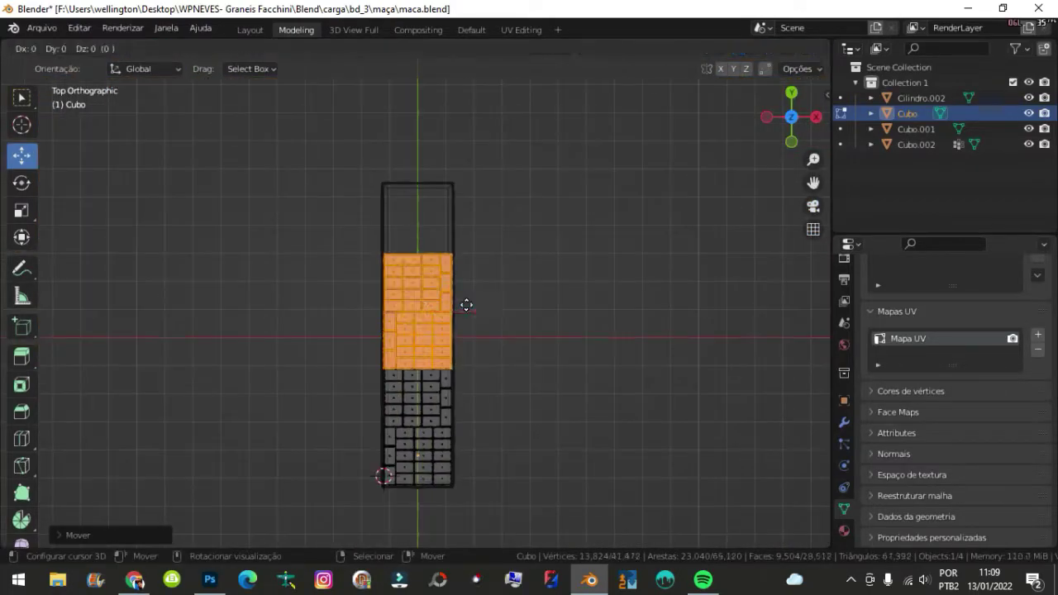
scroll(475, 161, "up", 10)
scroll(454, 211, "up", 5)
scroll(413, 244, "up", 1)
key("shift+d")
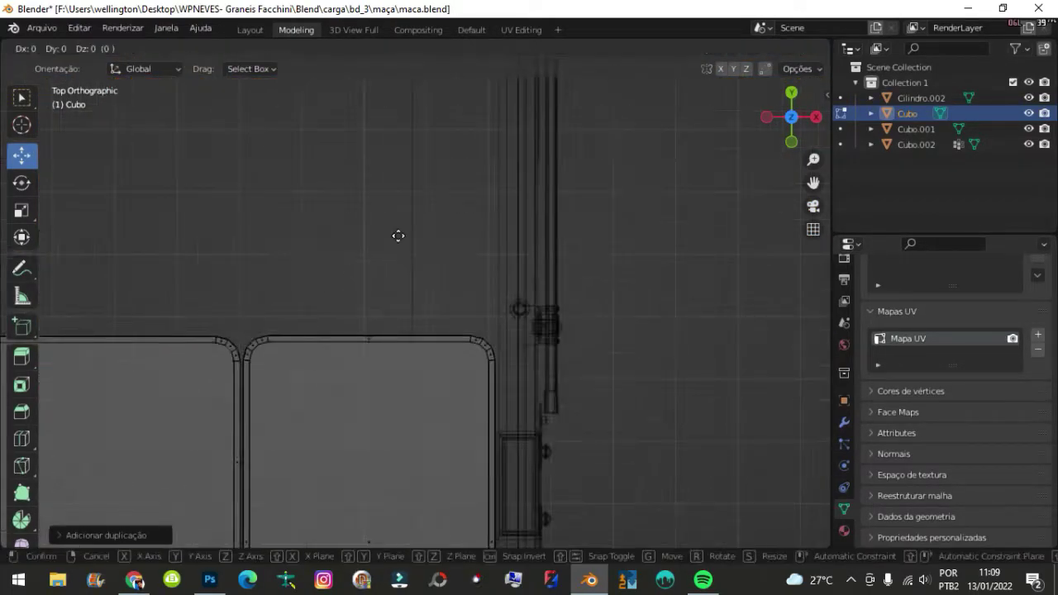
key("y")
scroll(471, 197, "down", 4)
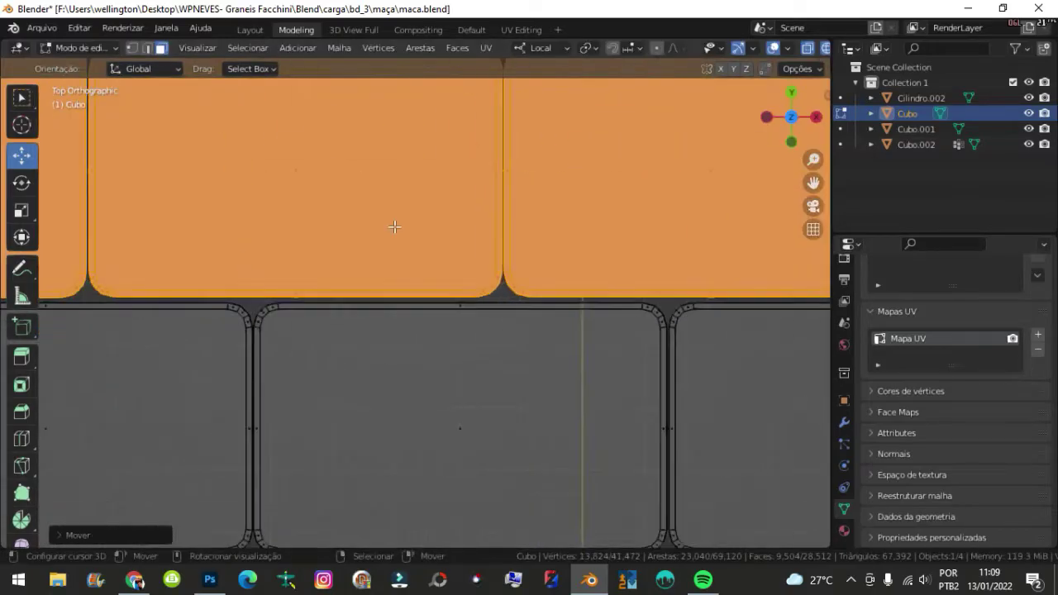
scroll(409, 245, "down", 4)
scroll(454, 231, "down", 4)
scroll(422, 232, "up", 5)
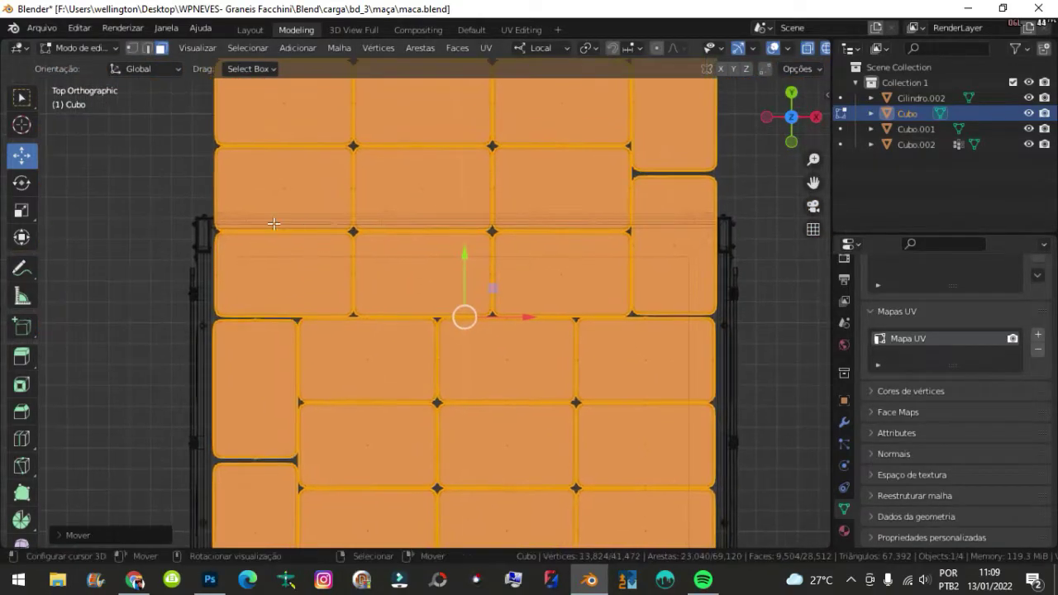
key("alt+a")
middle_click_drag(422, 232, 374, 190)
Delete the first selected overhanging crates from the Cubo mesh
key("Tab")
scroll(294, 365, "up", 2)
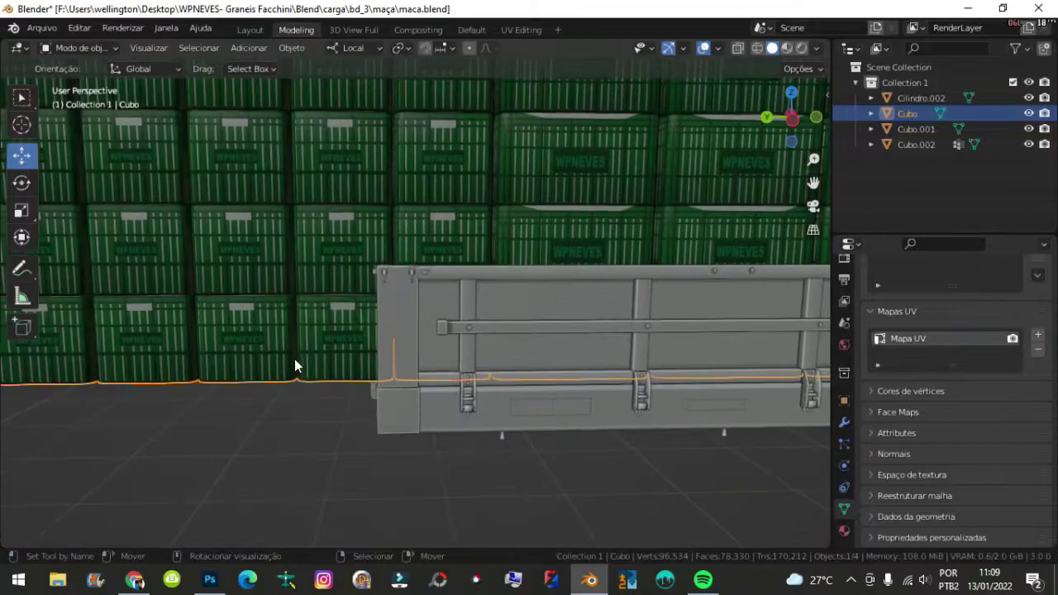
key("Tab")
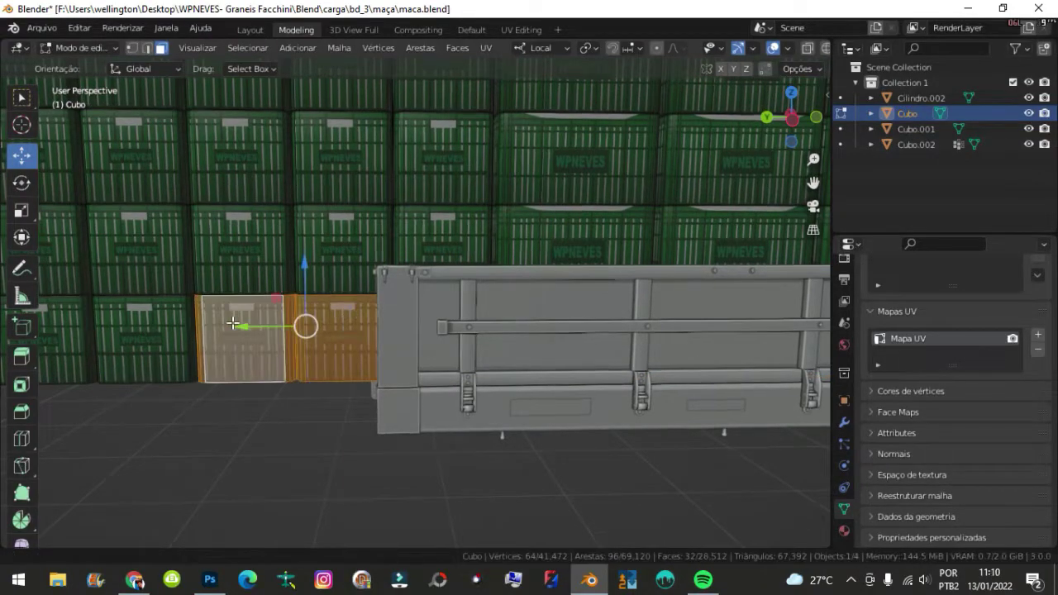
middle_click(233, 324, "alt")
key("Delete")
mouse_move(244, 327)
middle_mouse_down()
mouse_move(413, 281)
mouse_move(465, 255)
mouse_move(366, 276)
mouse_move(406, 309)
middle_mouse_up()
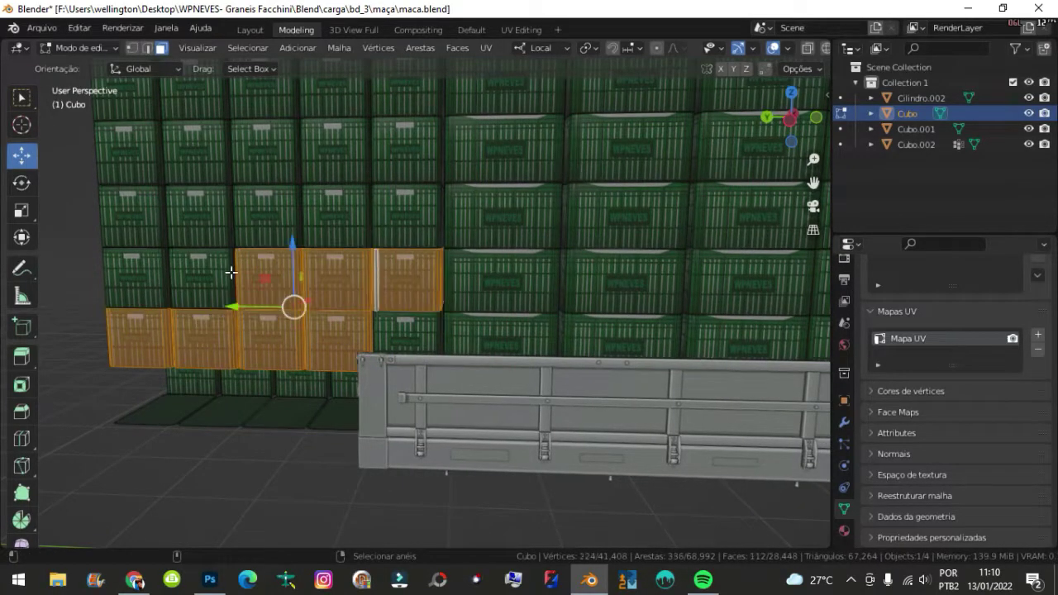
Select four more overhanging crates with L, two adjacent and two upper-row ones
key("Tab")
scroll(356, 264, "down", 5)
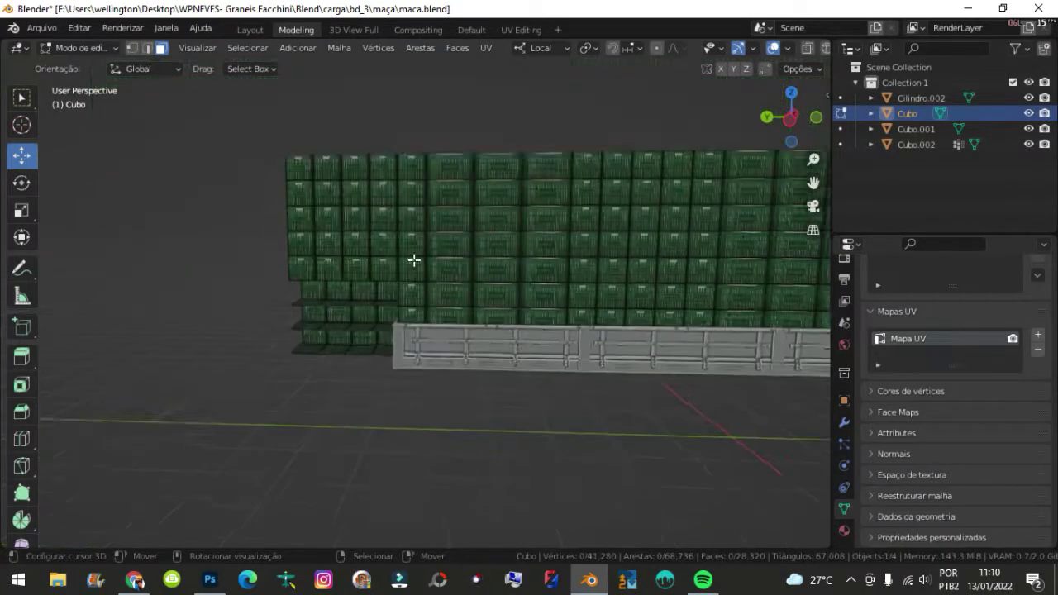
mouse_move(413, 259)
middle_mouse_down()
mouse_move(456, 288)
mouse_move(416, 288)
middle_mouse_up()
scroll(421, 285, "up", 2)
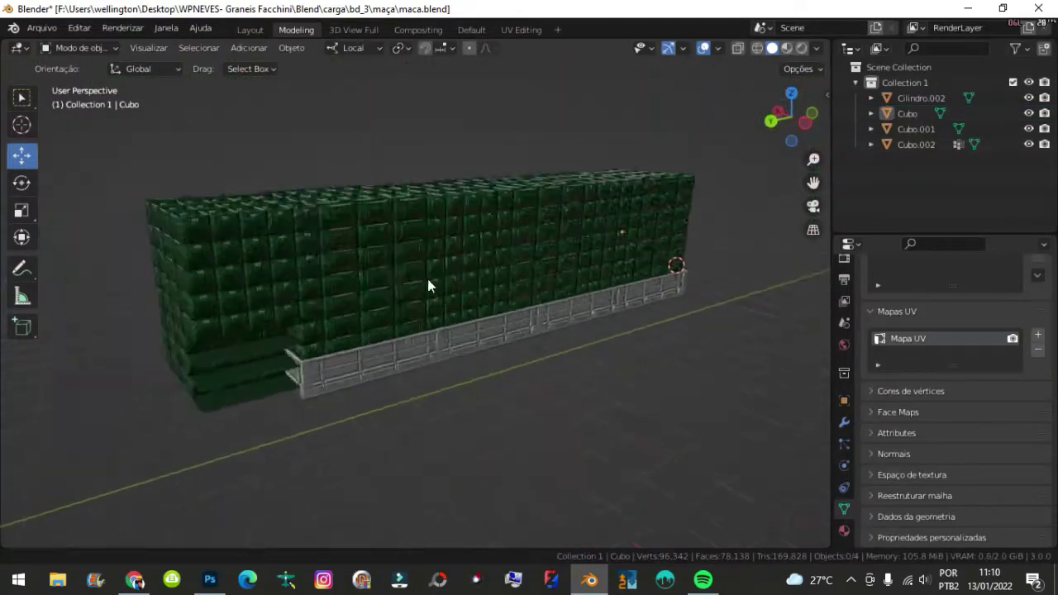
key("Tab")
scroll(417, 264, "up", 5)
scroll(330, 253, "up", 3)
key("l")
key("l")
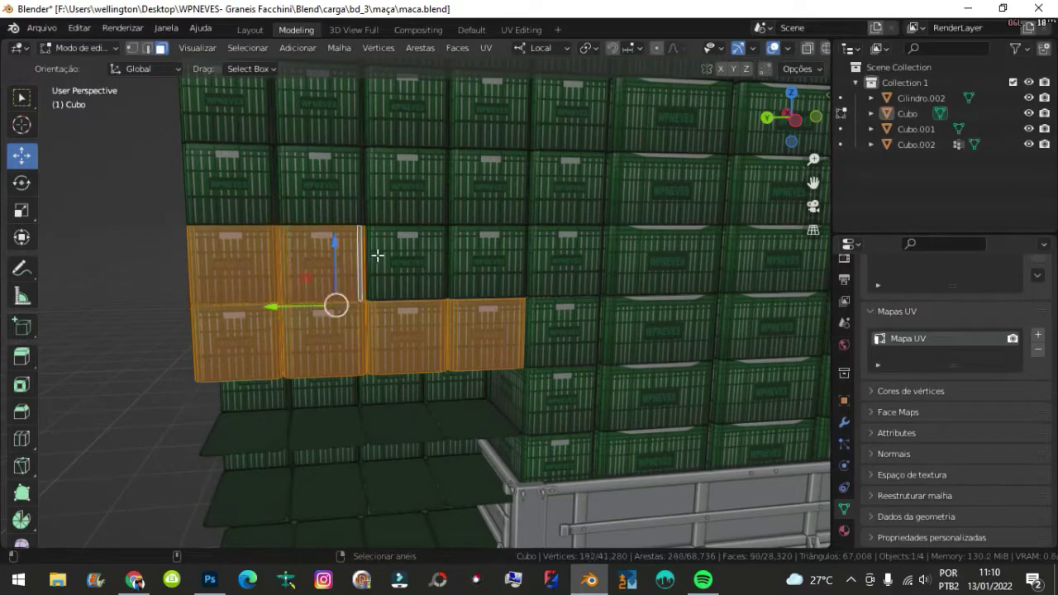
key("l")
key("l")
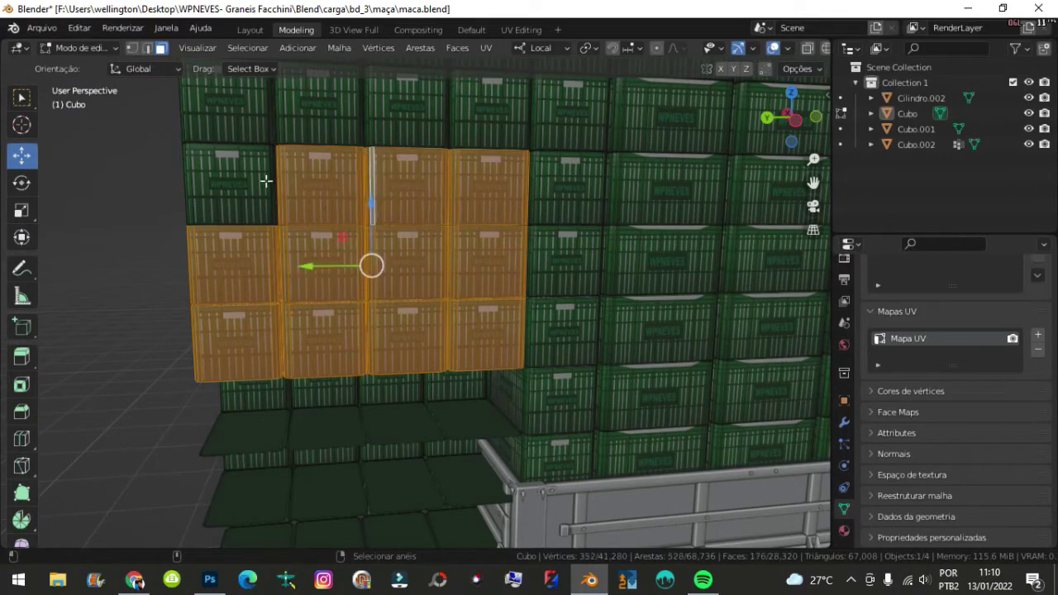
scroll(463, 346, "up", 5, "shift")
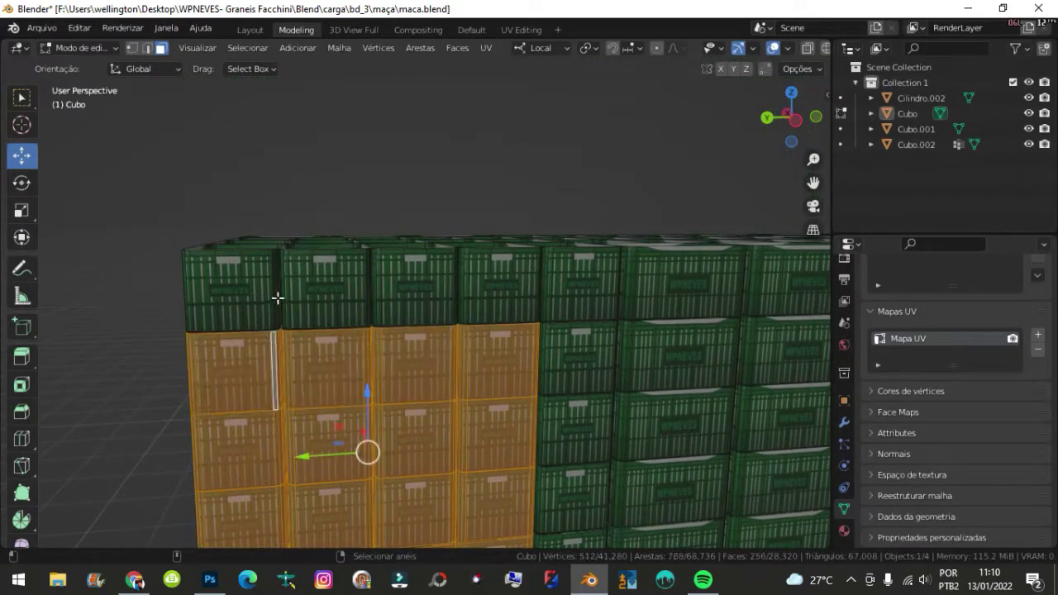
Delete the faces of the four selected overhanging crates
key("x")
left_click(555, 314)
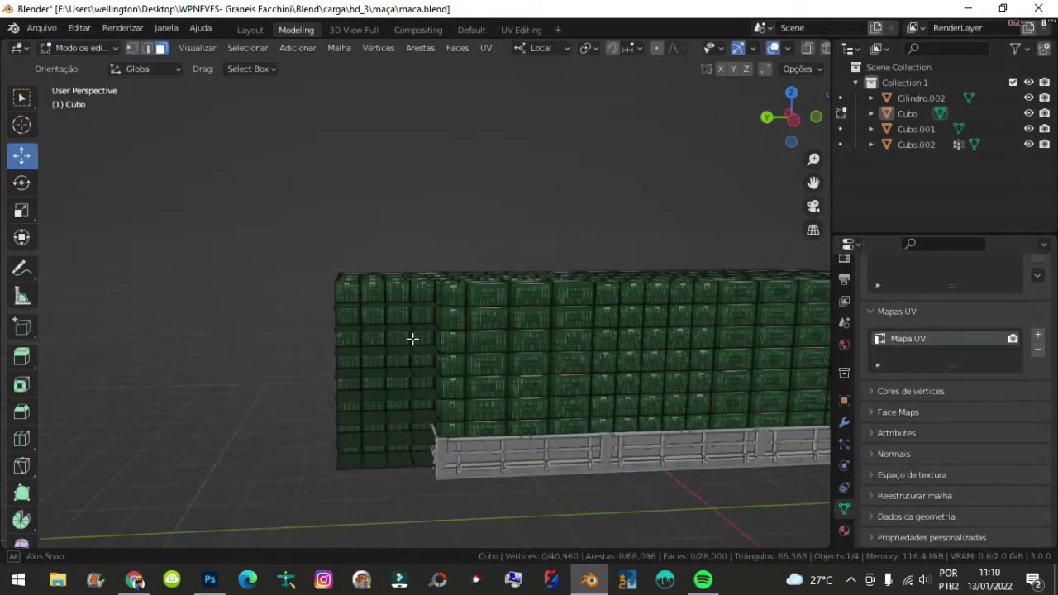
mouse_move(413, 338)
middle_mouse_down()
mouse_move(470, 300)
mouse_move(451, 325)
middle_mouse_up()
scroll(227, 326, "up", 8)
scroll(420, 305, "up", 8)
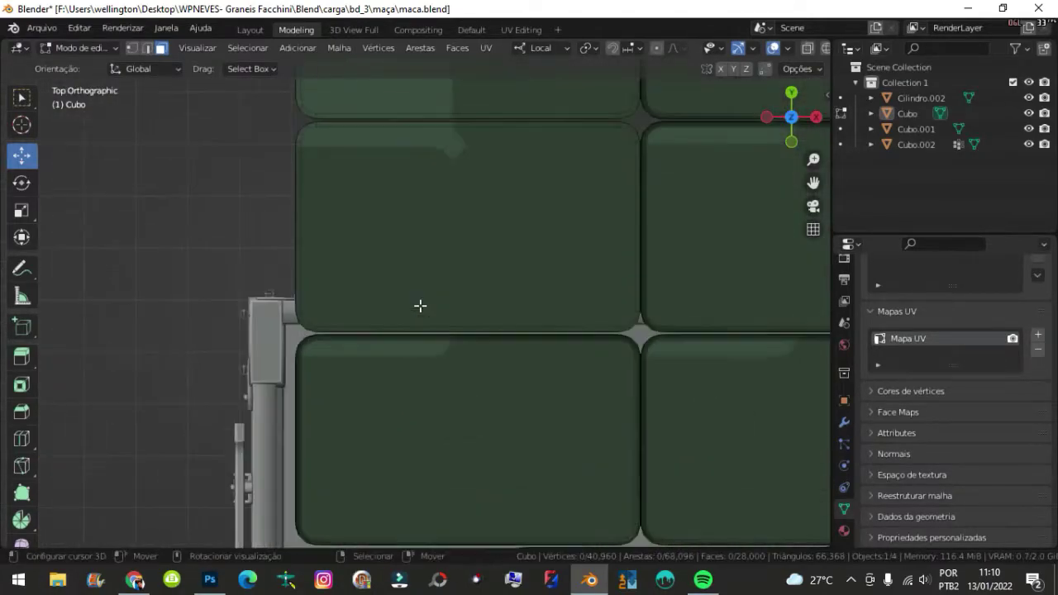
scroll(254, 330, "up", 2)
Delete the small face loop near the bed's corner in X-ray view
left_click(262, 335)
key("alt+z")
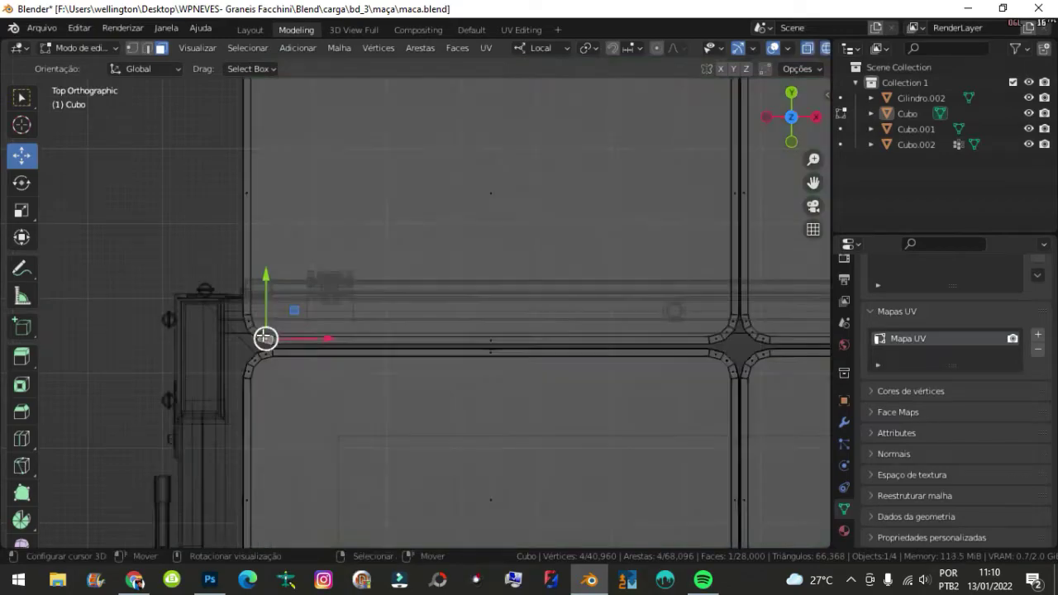
key("x")
left_click(259, 336)
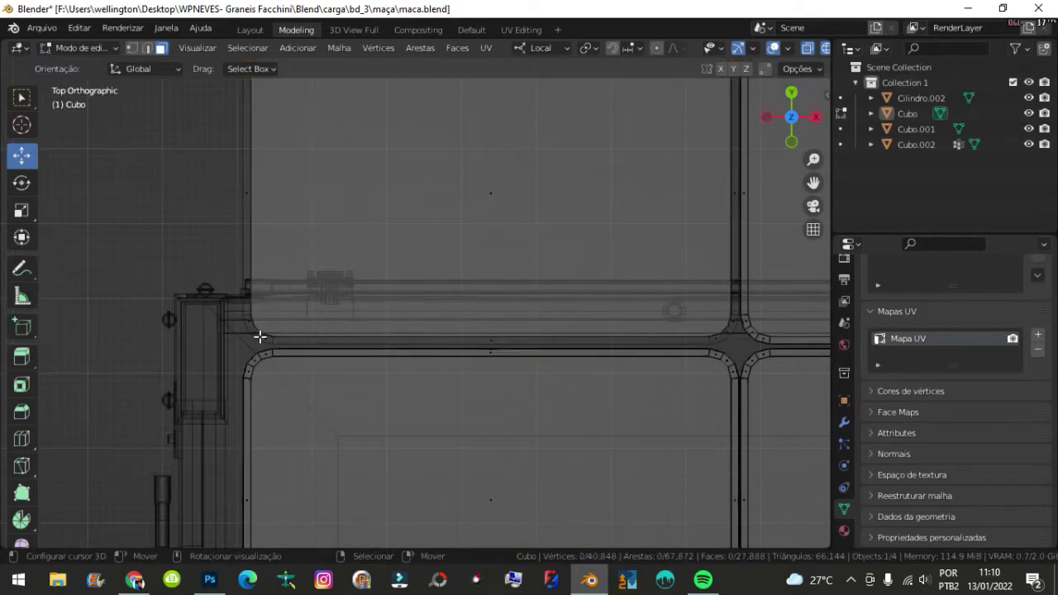
scroll(378, 306, "down", 3)
scroll(451, 293, "down", 3)
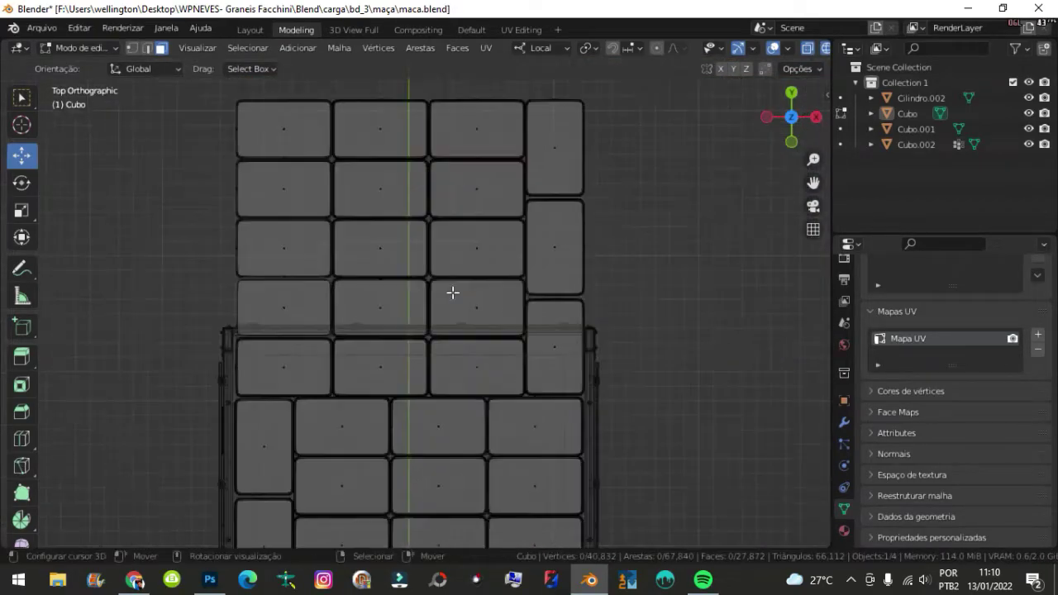
scroll(560, 313, "down", 2)
Box-select the top rows of crate tiles and delete their faces
left_click_drag(620, 286, 257, 124)
key("x")
left_click(545, 239)
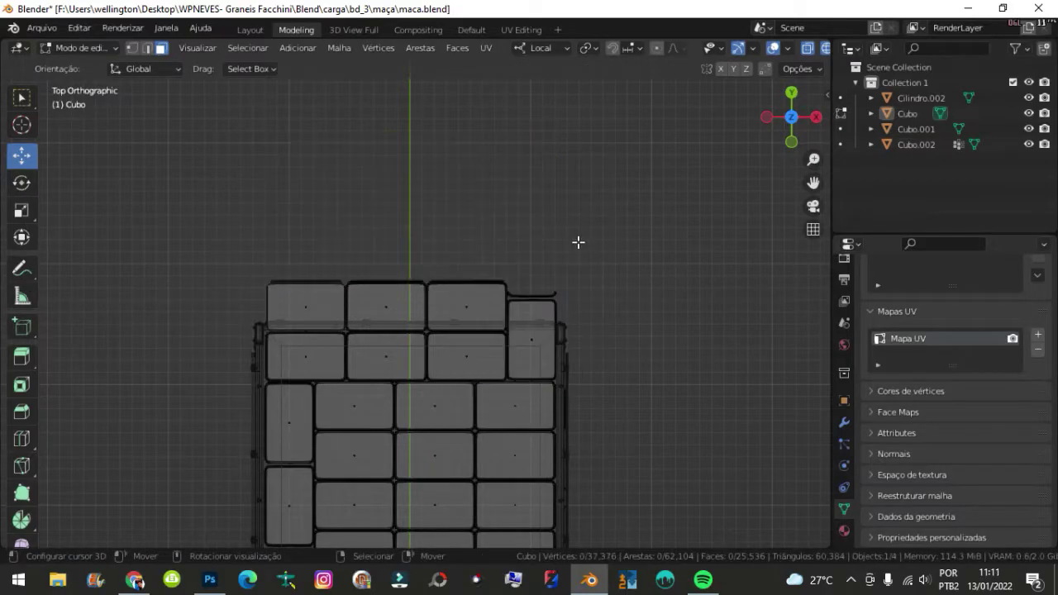
scroll(625, 303, "up", 2)
scroll(565, 205, "up", 1)
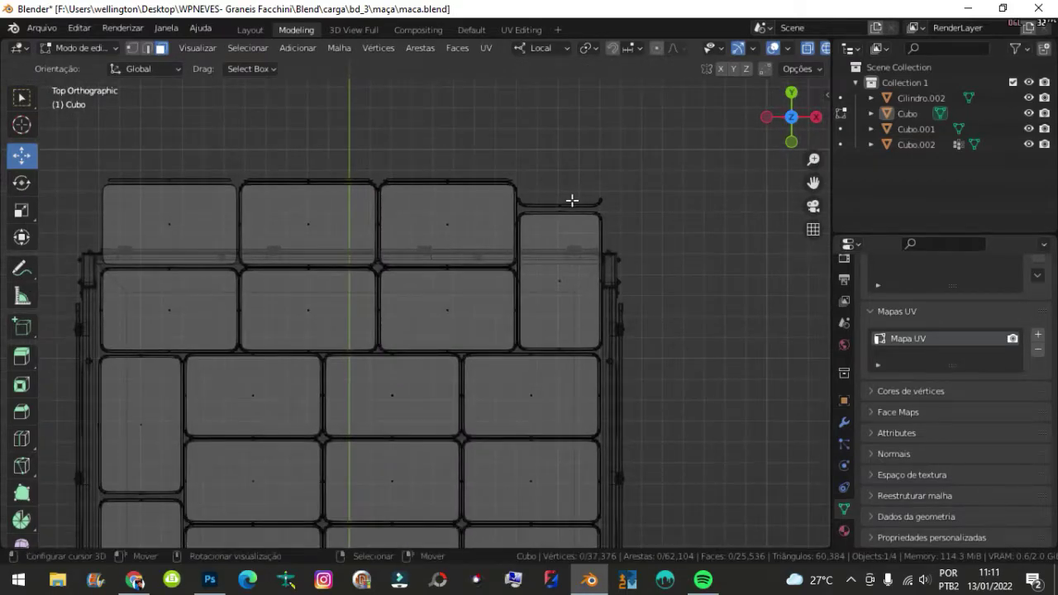
mouse_move(572, 200)
middle_mouse_down()
mouse_move(548, 314)
mouse_move(425, 267)
mouse_move(503, 366)
mouse_move(493, 344)
mouse_move(421, 347)
mouse_move(343, 323)
mouse_move(472, 307)
mouse_move(448, 342)
mouse_move(496, 319)
middle_mouse_up()
Switch to a zoomed top X-ray view and clear the selection
left_click(449, 342)
key("KP_7")
scroll(488, 309, "up", 2)
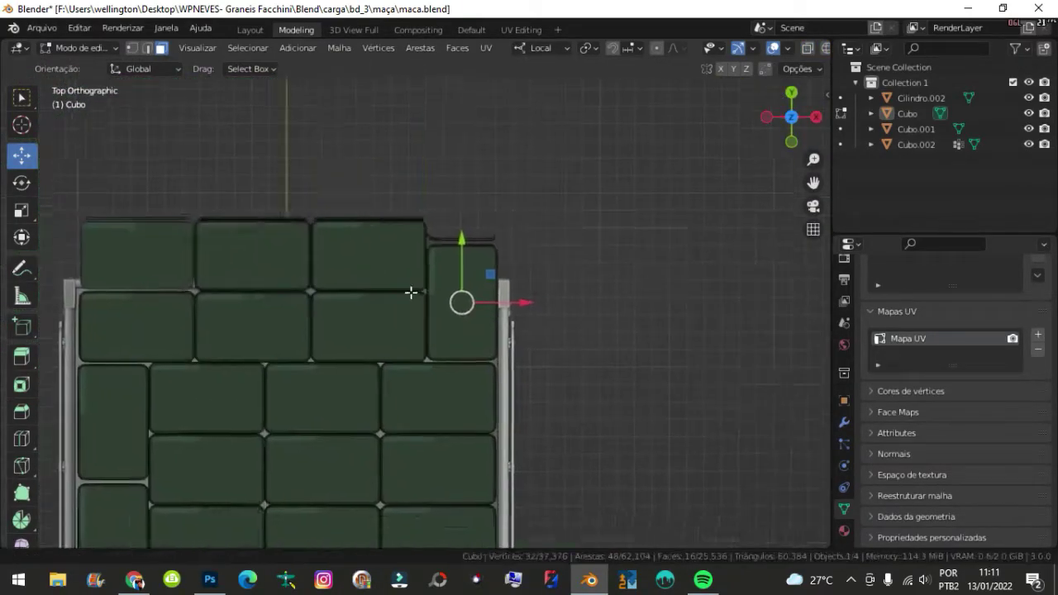
scroll(410, 292, "up", 2)
scroll(406, 319, "up", 3)
key("alt+z")
key("alt+a")
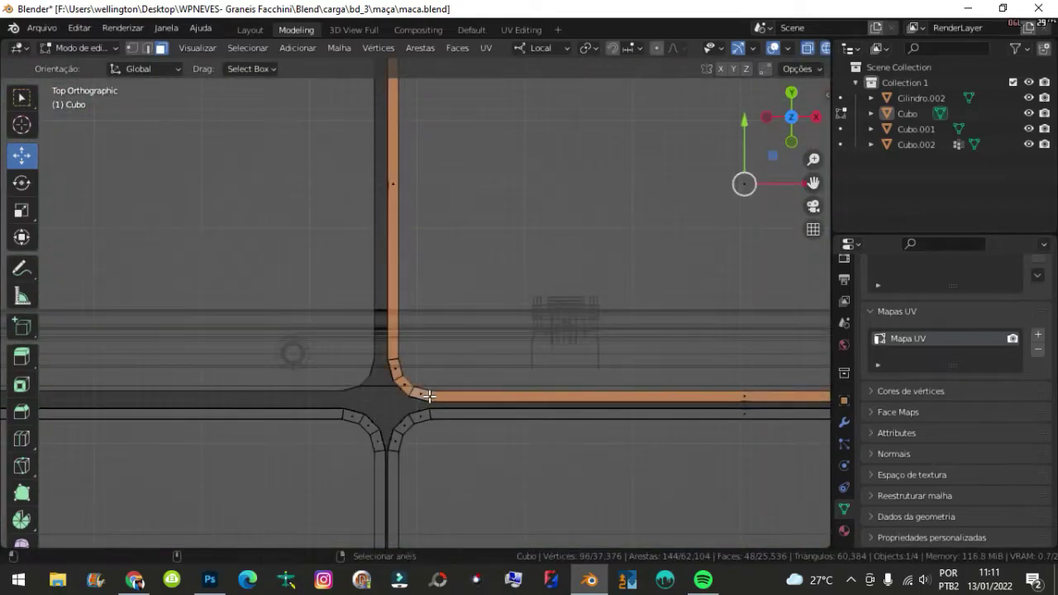
key("alt+a")
scroll(428, 397, "down", 5)
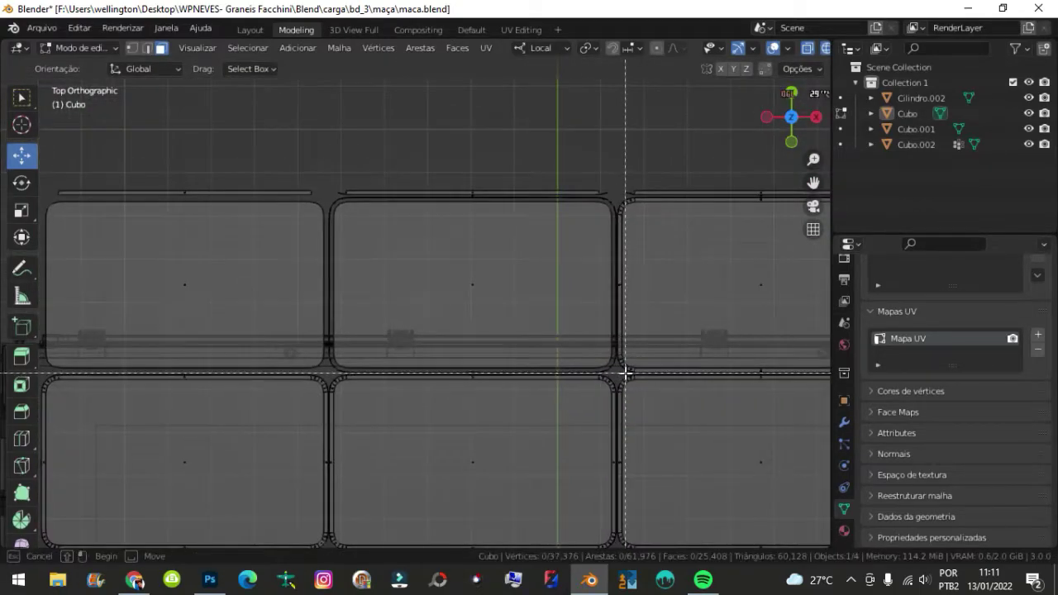
Select the connected piece near the top tile and delete its faces
left_click_drag(627, 374, 16, 107)
scroll(595, 355, "up", 2)
scroll(613, 417, "up", 2)
key("alt+a")
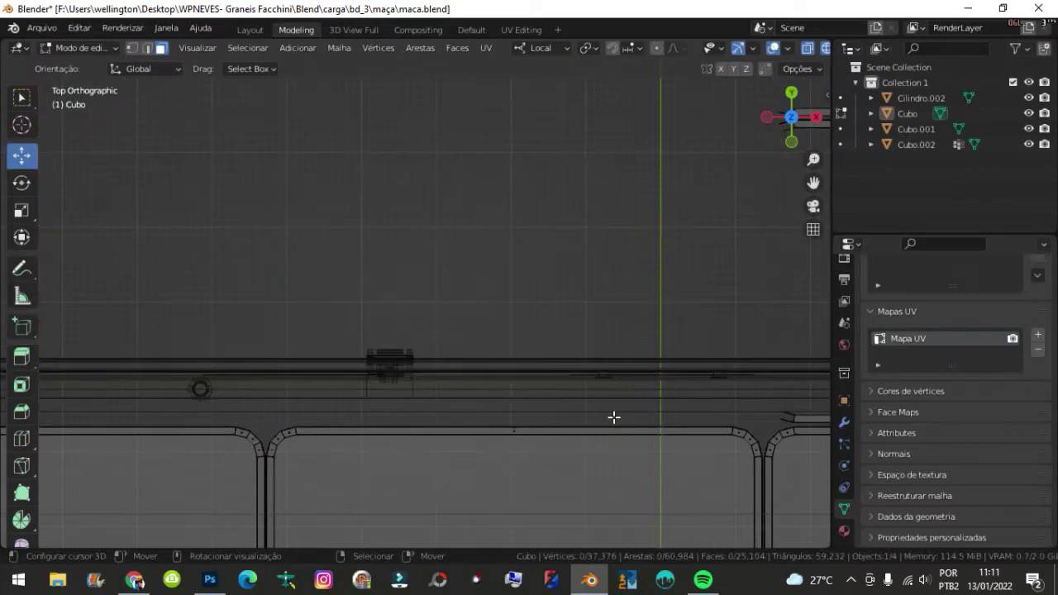
scroll(633, 370, "down", 5)
key("l")
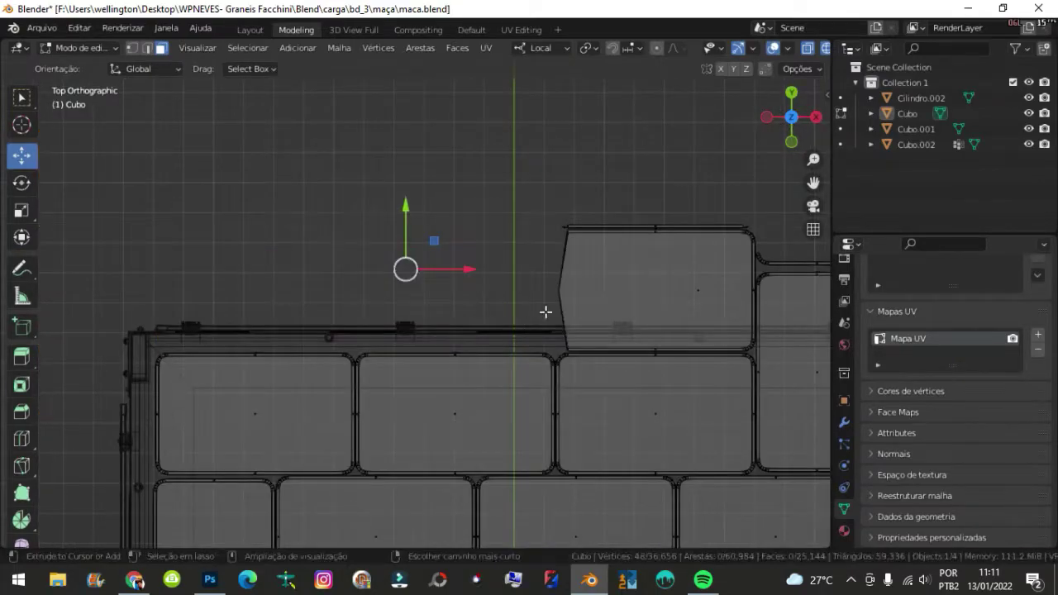
key("x")
left_click(520, 296)
Check the trimmed load in Object Mode, then return to Edit Mode in top view
mouse_move(520, 296)
middle_mouse_down()
mouse_move(465, 314)
mouse_move(421, 372)
mouse_move(427, 314)
middle_mouse_up()
key("Tab")
scroll(427, 314, "down", 3)
key("alt+a")
mouse_move(538, 342)
middle_mouse_down()
mouse_move(491, 283)
mouse_move(431, 297)
mouse_move(494, 352)
mouse_move(432, 366)
mouse_move(625, 319)
mouse_move(610, 353)
middle_mouse_up()
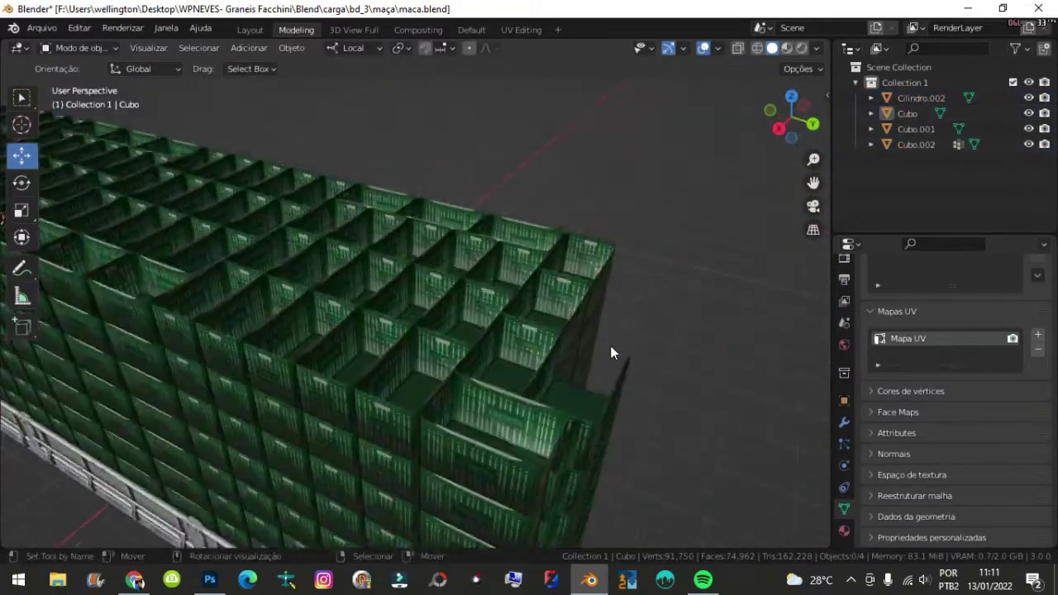
key("Tab")
key("KP_7")
scroll(590, 194, "up", 5)
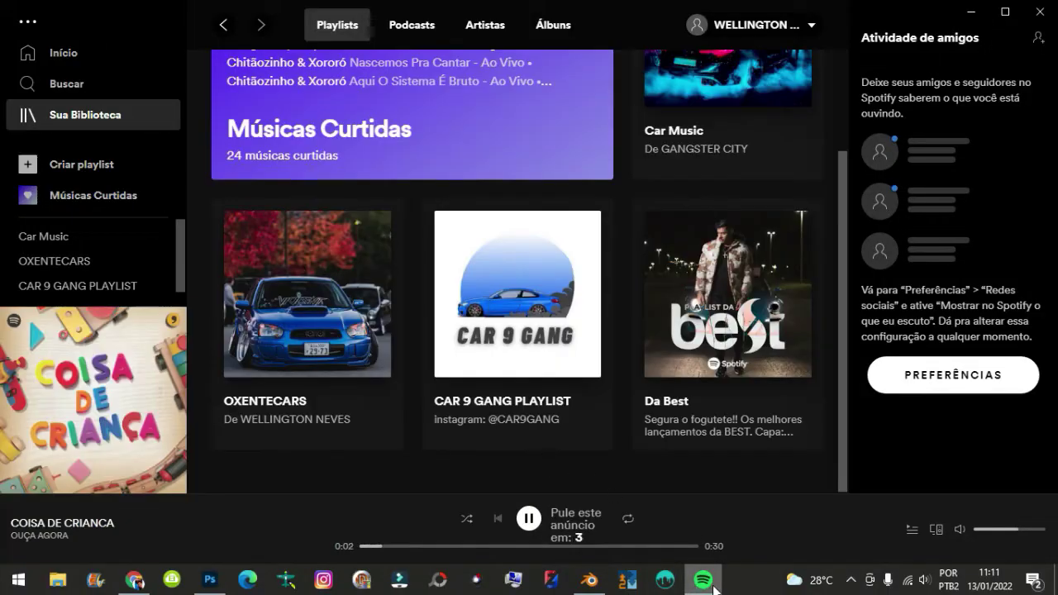
scroll(635, 167, "up", 2)
scroll(636, 168, "up", 2)
scroll(176, 281, "down", 1)
Delete the leftover crate tile's faces in X-ray view
key("alt+z")
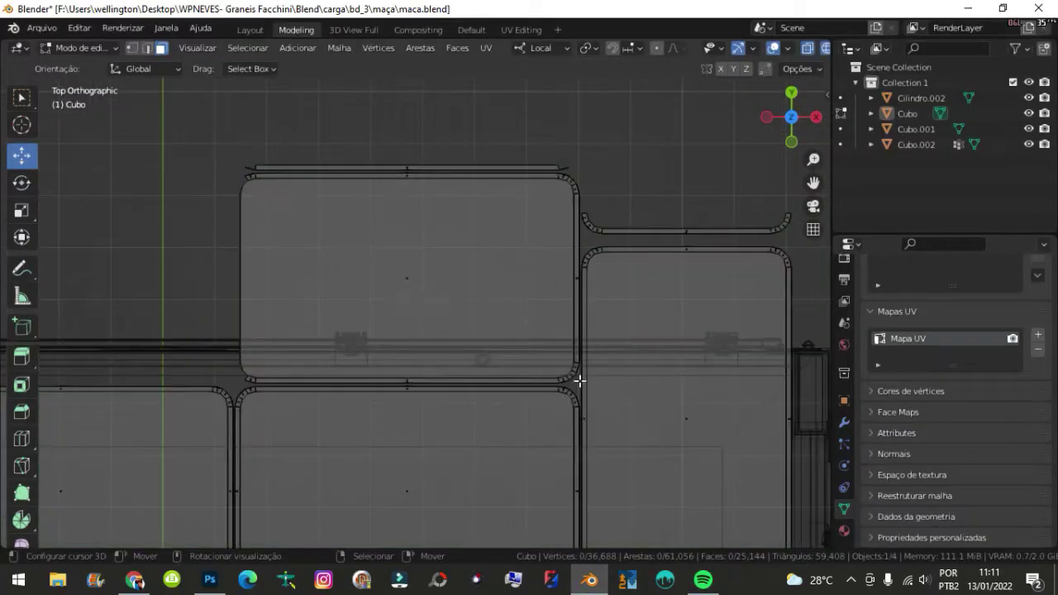
key("l")
key("x")
left_click(557, 267)
scroll(557, 264, "down", 5)
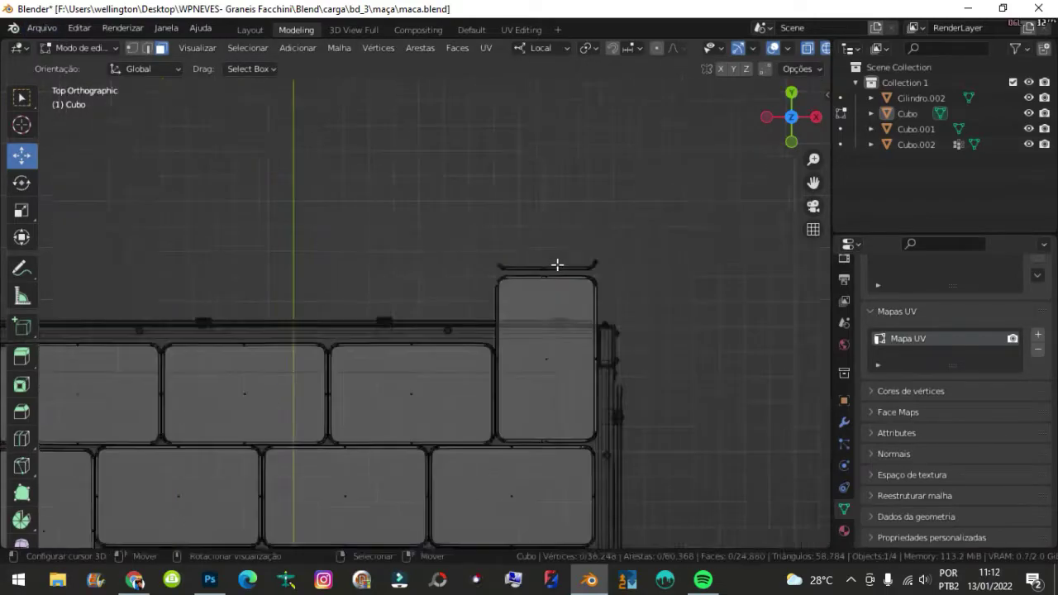
scroll(567, 283, "up", 3)
Box-select the whole end crate and delete its faces
left_click_drag(352, 91, 630, 261)
scroll(548, 333, "up", 1)
left_click_drag(700, 106, 356, 491)
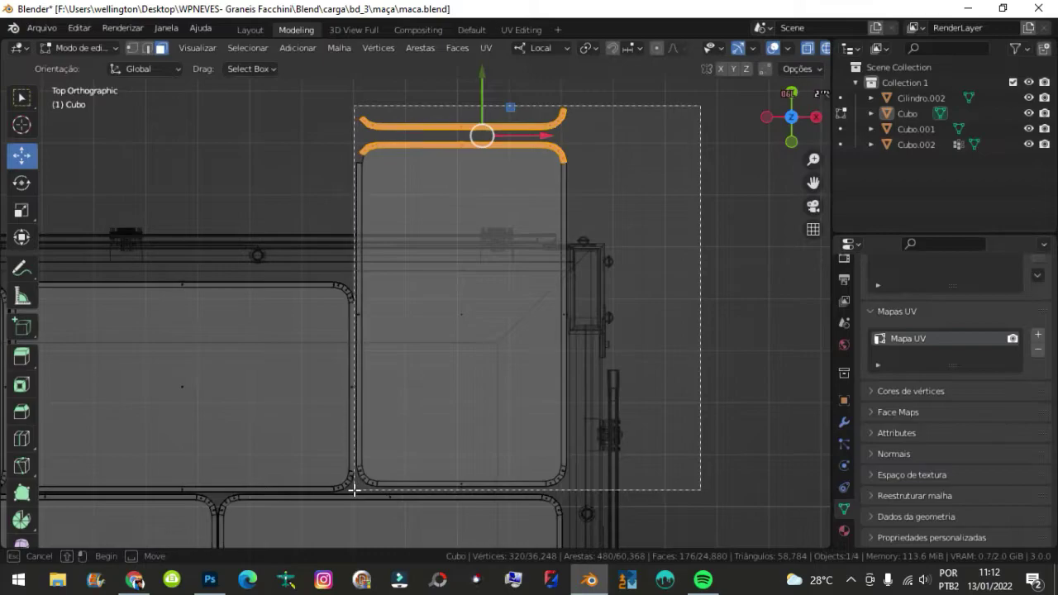
scroll(356, 347, "up", 2)
scroll(339, 331, "up", 2)
key("x")
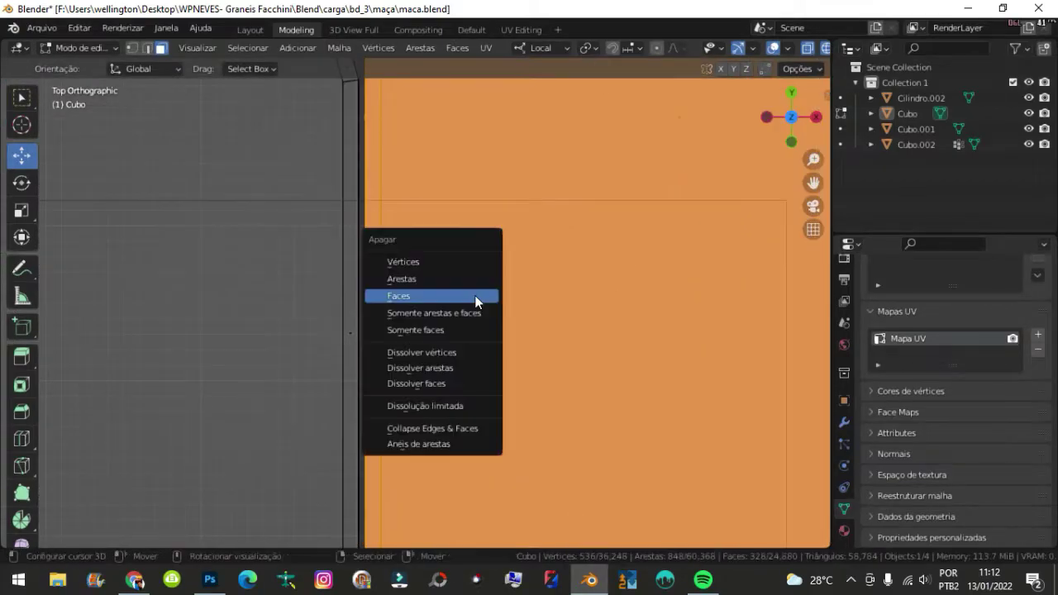
left_click(475, 302)
scroll(474, 295, "down", 5)
mouse_move(475, 295)
middle_mouse_down()
mouse_move(361, 224)
mouse_move(378, 307)
mouse_move(521, 323)
mouse_move(503, 339)
mouse_move(463, 278)
mouse_move(543, 273)
mouse_move(424, 249)
mouse_move(557, 274)
mouse_move(365, 241)
mouse_move(519, 258)
mouse_move(490, 289)
mouse_move(586, 302)
mouse_move(569, 284)
mouse_move(628, 292)
middle_mouse_up()
Return to Object Mode and save maca.blend
key("Tab")
key("ctrl+s")
scroll(424, 248, "up", 3)
key("ctrl+s")
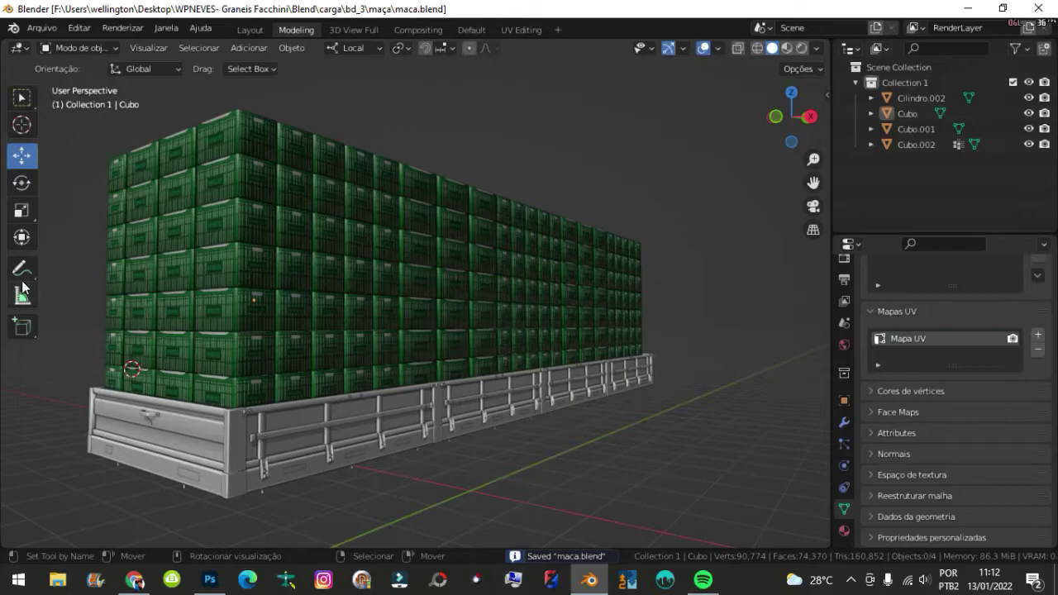
middle_click_drag(24, 286, 427, 282)
Enter Edit Mode on the crate mesh and frame the whole grid from the top
mouse_move(610, 226)
middle_mouse_down()
mouse_move(568, 290)
mouse_move(490, 298)
mouse_move(472, 323)
mouse_move(517, 331)
mouse_move(362, 322)
mouse_move(450, 334)
mouse_move(332, 335)
mouse_move(518, 317)
mouse_move(543, 242)
middle_mouse_up()
scroll(496, 315, "up", 3)
key("Tab")
key("KP_7")
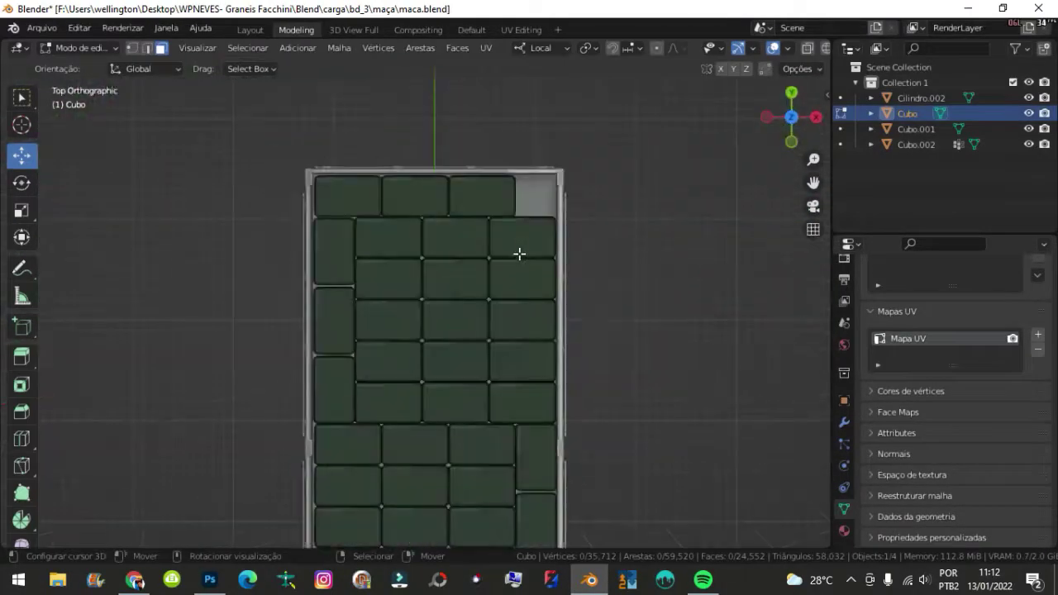
scroll(520, 181, "up", 1)
scroll(404, 421, "up", 6)
scroll(492, 277, "down", 3)
scroll(492, 277, "up", 2)
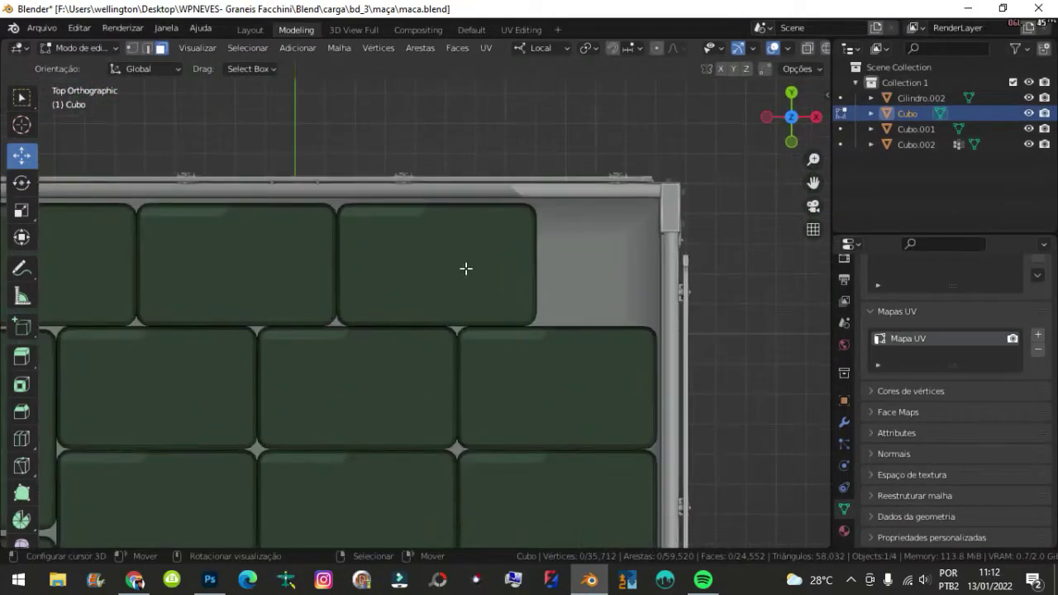
scroll(466, 268, "down", 2)
mouse_move(466, 268)
middle_mouse_down("shift")
mouse_move(533, 238)
mouse_move(510, 234)
middle_mouse_up("shift")
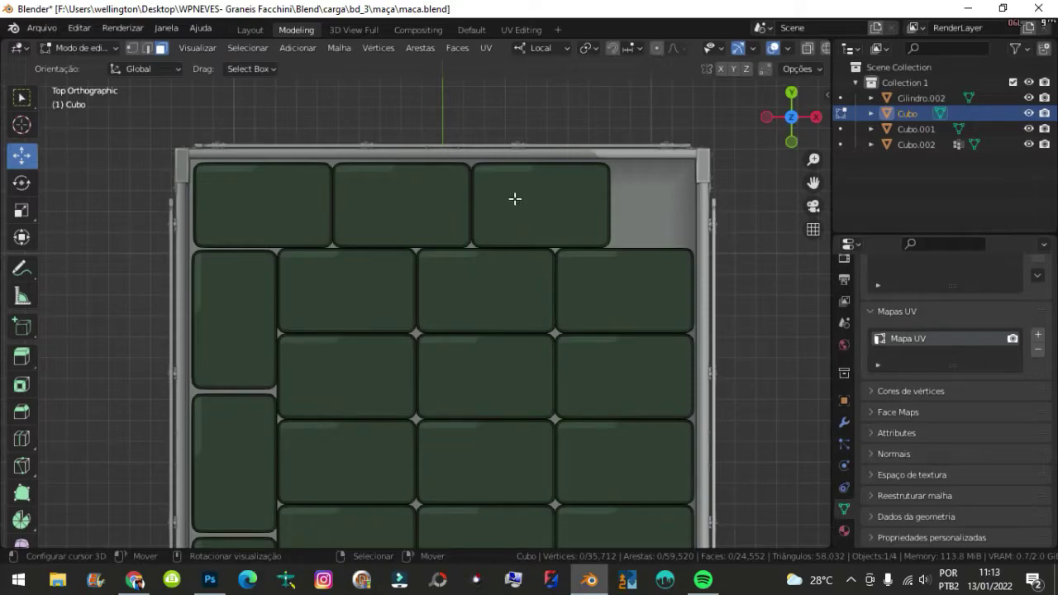
scroll(546, 199, "up", 1)
middle_click_drag(560, 206, 560, 246, "shift")
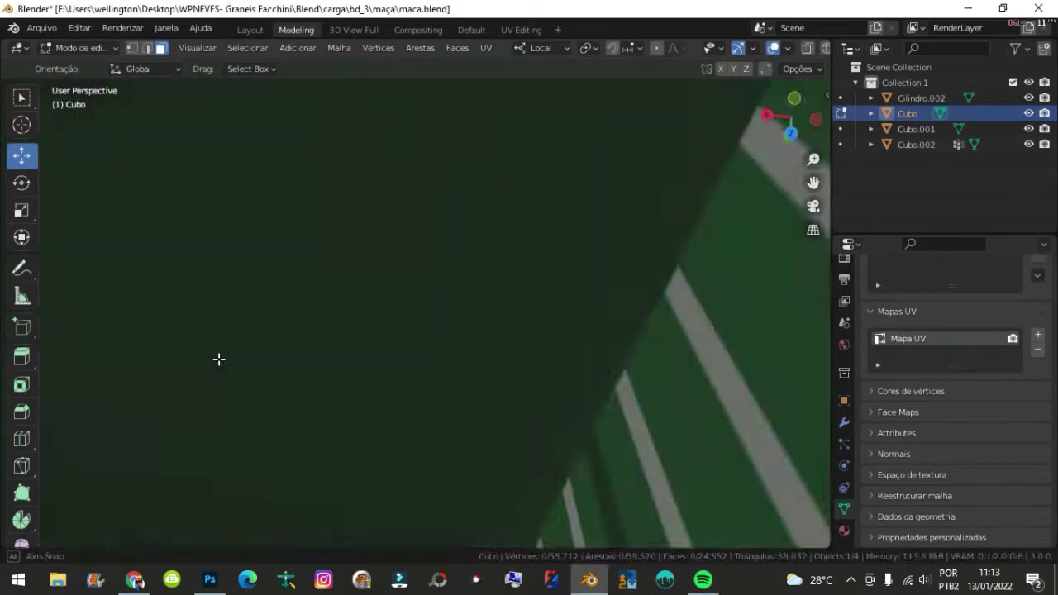
scroll(472, 309, "down", 3)
Orbit around the crate stack, then zoom into the corner gap from top in X-ray
mouse_move(218, 359)
middle_mouse_down()
mouse_move(472, 309)
mouse_move(567, 200)
middle_mouse_up()
scroll(567, 200, "up", 5)
mouse_move(579, 314)
middle_mouse_down()
mouse_move(488, 276)
mouse_move(507, 328)
mouse_move(483, 272)
mouse_move(598, 260)
mouse_move(413, 273)
middle_mouse_up()
scroll(509, 282, "up", 3)
mouse_move(509, 283)
middle_mouse_down()
mouse_move(413, 371)
mouse_move(515, 276)
mouse_move(461, 219)
middle_mouse_up()
key("KP_7")
scroll(515, 432, "up", 5)
scroll(652, 387, "up", 2)
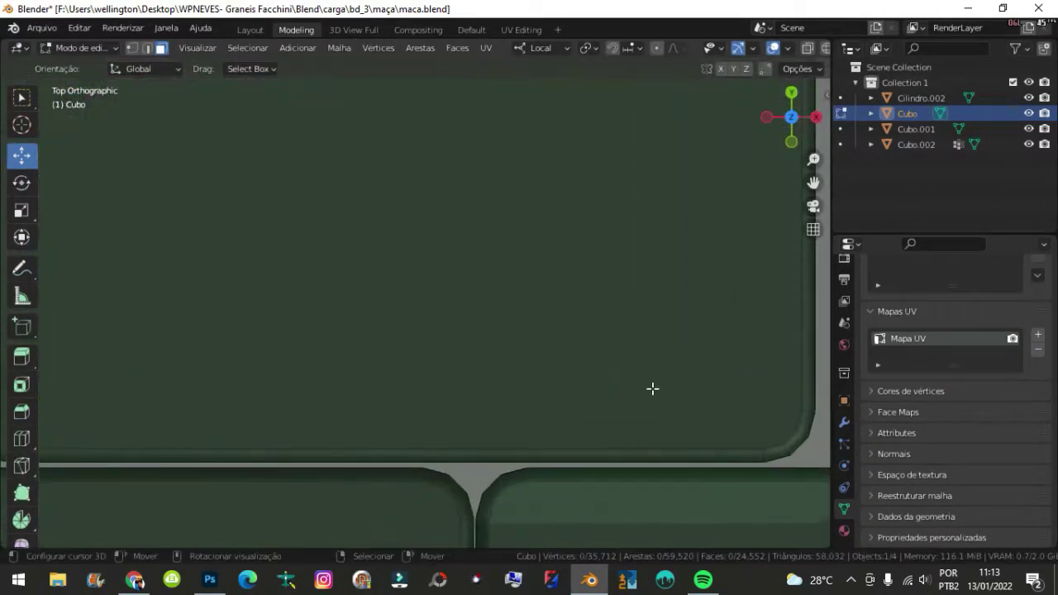
key("alt+z")
scroll(637, 385, "down", 2)
scroll(643, 378, "up", 1)
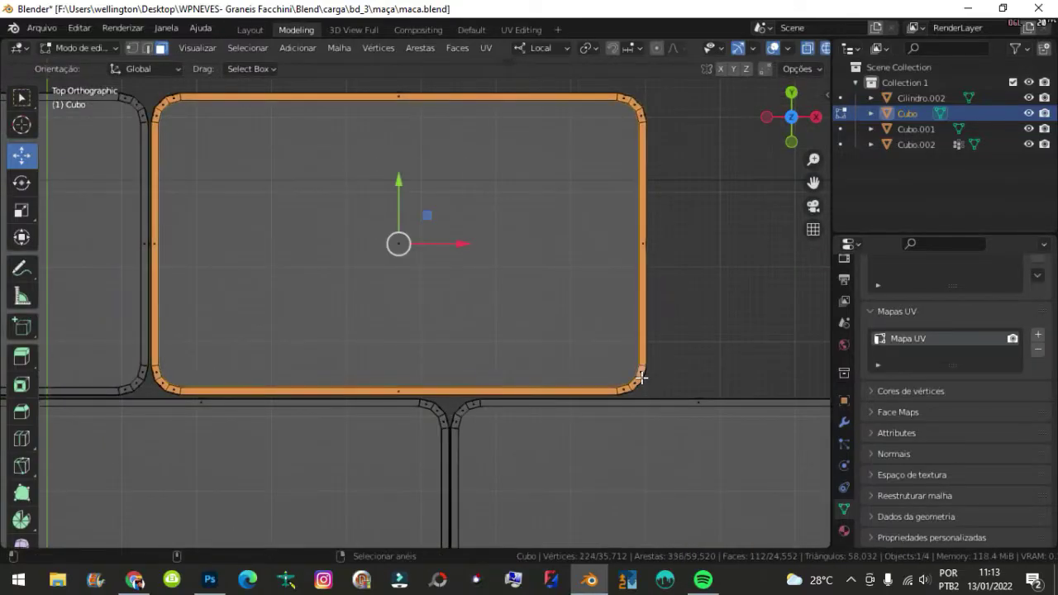
Turn X-ray off and select the stacked crate column, adding each crate up the column
scroll(661, 286, "down", 2)
mouse_move(662, 286)
middle_mouse_down()
mouse_move(389, 173)
mouse_move(524, 300)
middle_mouse_up()
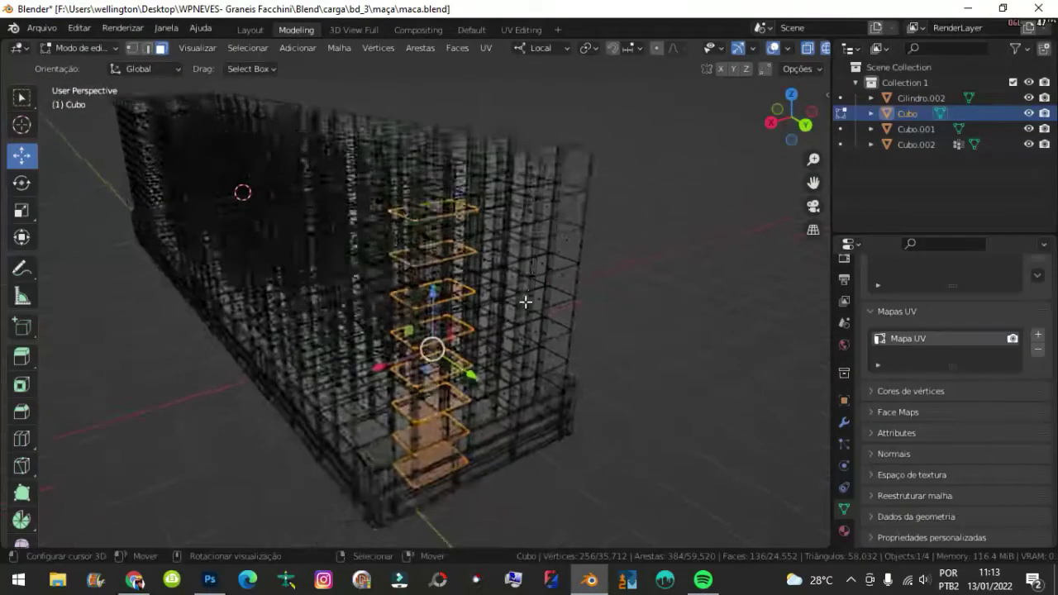
key("alt+z")
key("l")
key("l")
key("l")
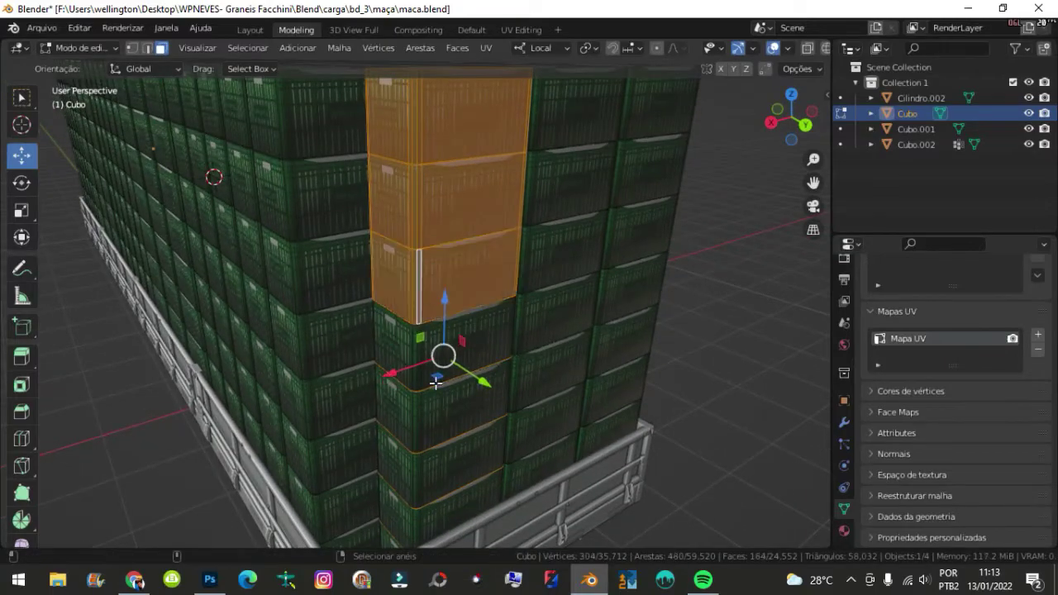
key("l")
mouse_move(520, 257)
middle_mouse_down()
mouse_move(421, 397)
mouse_move(538, 406)
middle_mouse_up()
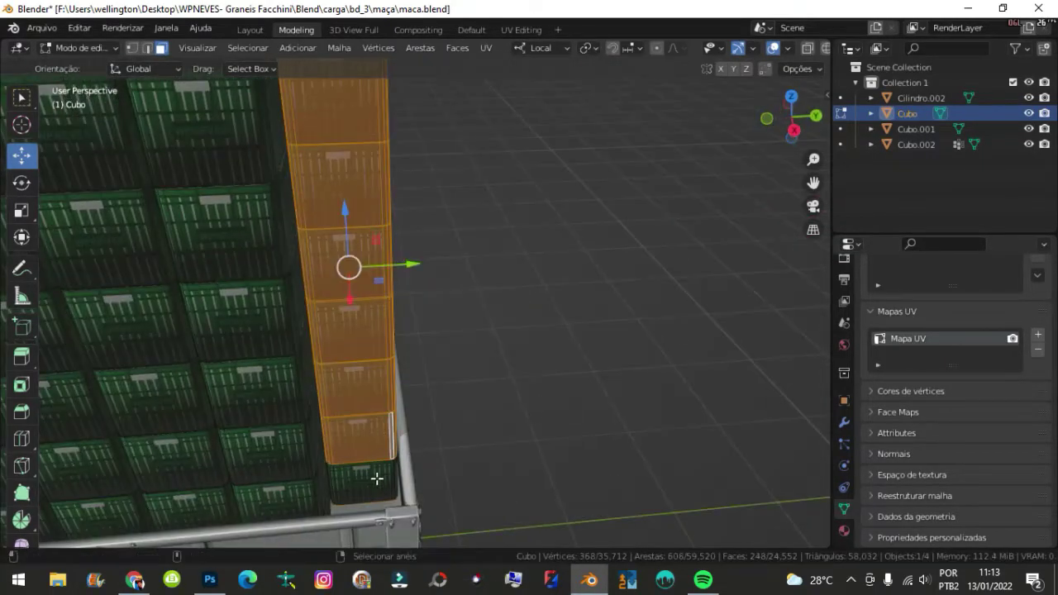
mouse_move(372, 471)
middle_mouse_down()
mouse_move(429, 280)
mouse_move(338, 322)
mouse_move(468, 247)
mouse_move(496, 182)
mouse_move(573, 337)
middle_mouse_up()
Slide the selected crate column snug into the empty corner against the side rail
key("g")
left_click(356, 332)
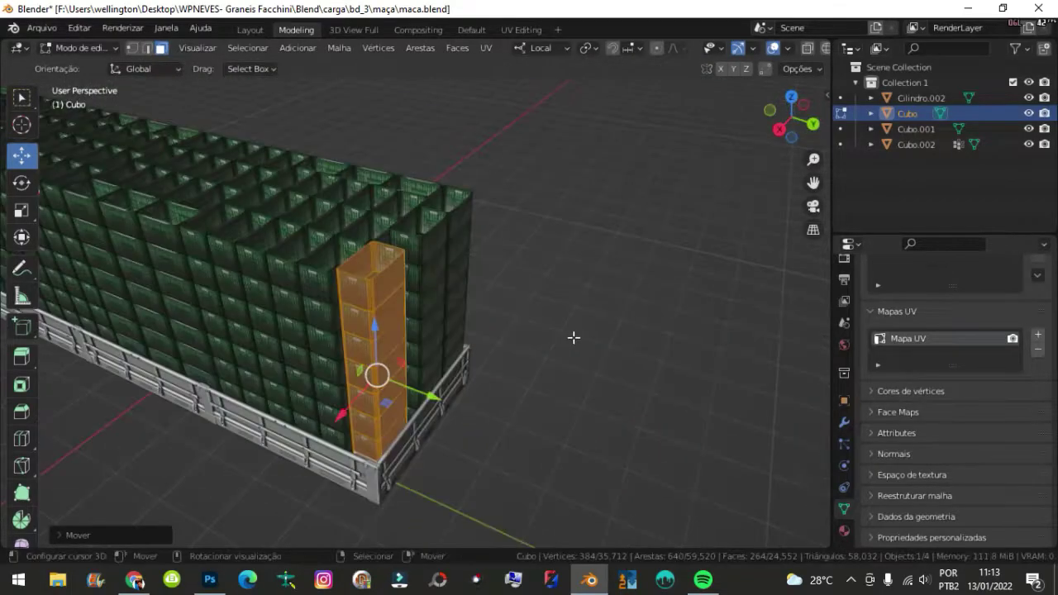
key("KP_7")
key("KP_Decimal")
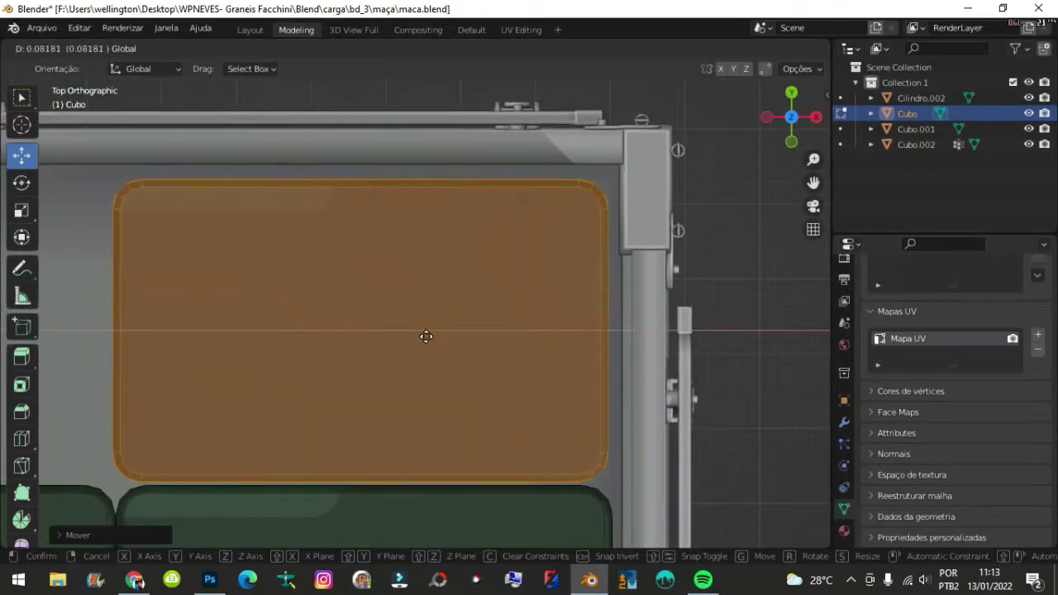
left_click(429, 338)
scroll(498, 297, "down", 4)
Select the crate to reposition, checking the stack from perspective and top views
scroll(505, 295, "down", 1)
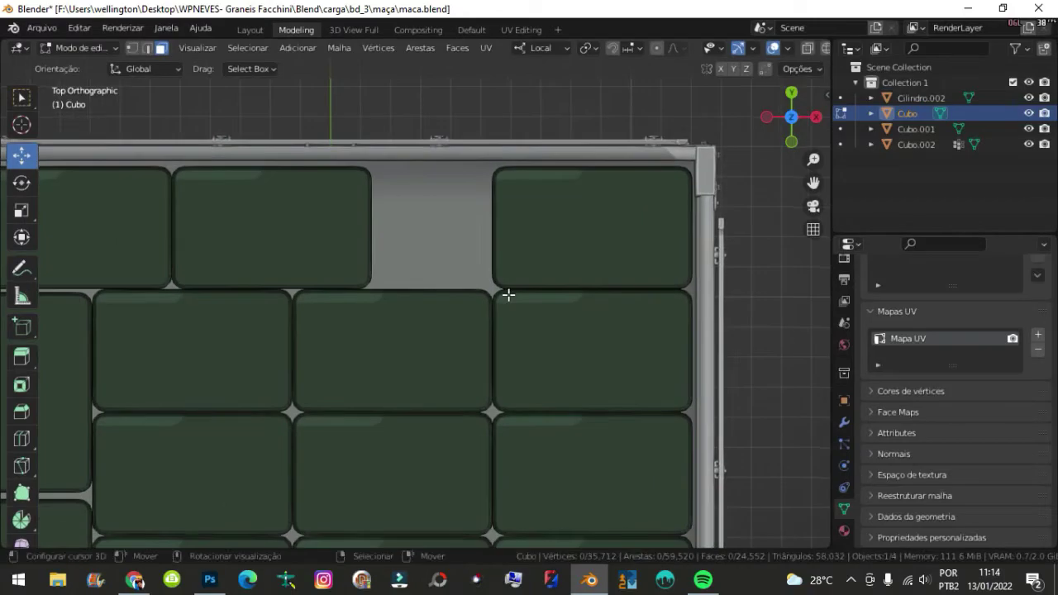
scroll(508, 295, "down", 2)
middle_click_drag(507, 295, 305, 295)
scroll(306, 295, "down", 5)
key("alt+z")
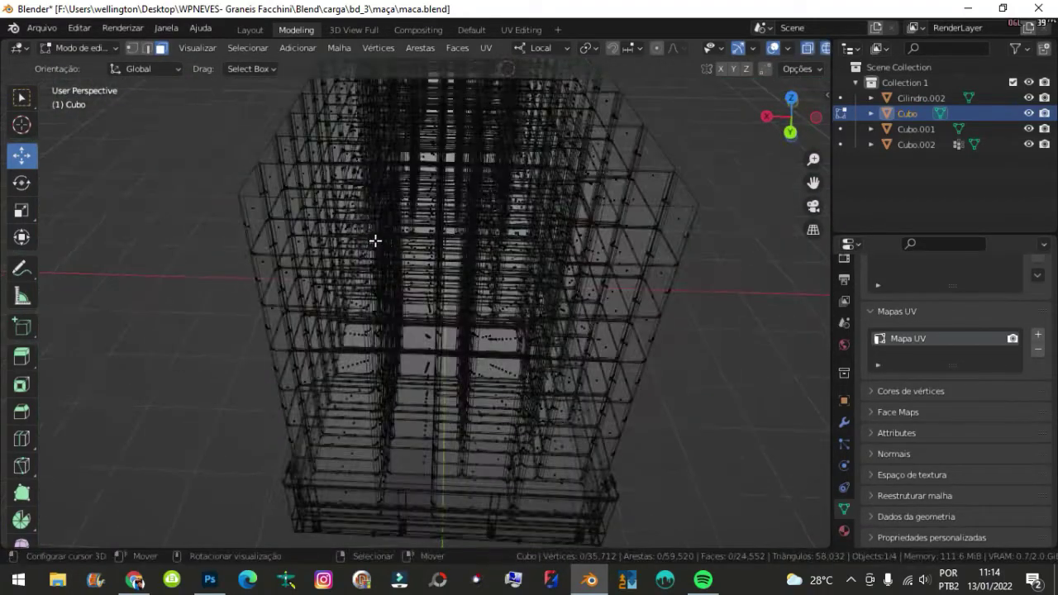
key("alt+z")
middle_click_drag(373, 239, 446, 300)
scroll(397, 308, "up", 3)
key("l")
key("alt+z")
scroll(371, 371, "up", 2)
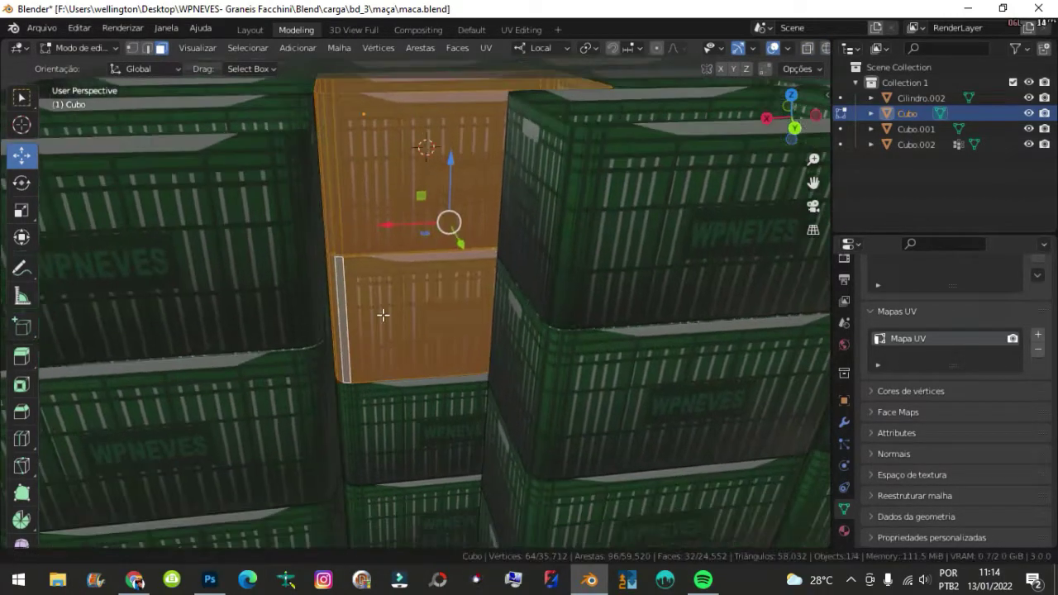
mouse_move(382, 314)
middle_mouse_down()
mouse_move(382, 413)
mouse_move(376, 347)
mouse_move(454, 359)
mouse_move(361, 404)
mouse_move(409, 362)
middle_mouse_up()
key("l")
scroll(364, 448, "down", 3)
key("KP_7")
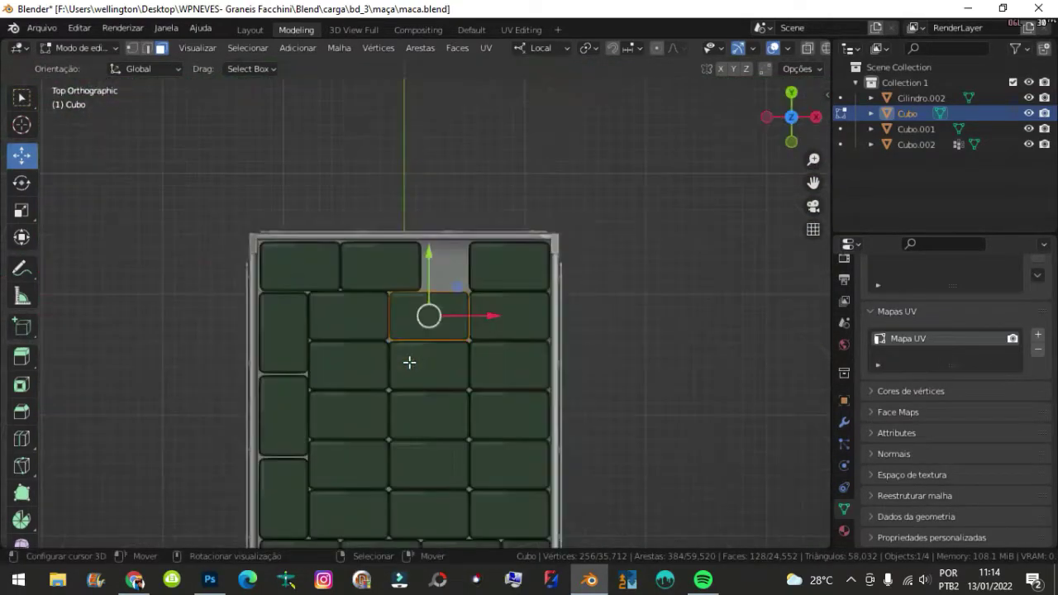
scroll(463, 191, "up", 4)
scroll(491, 239, "up", 5)
key("l")
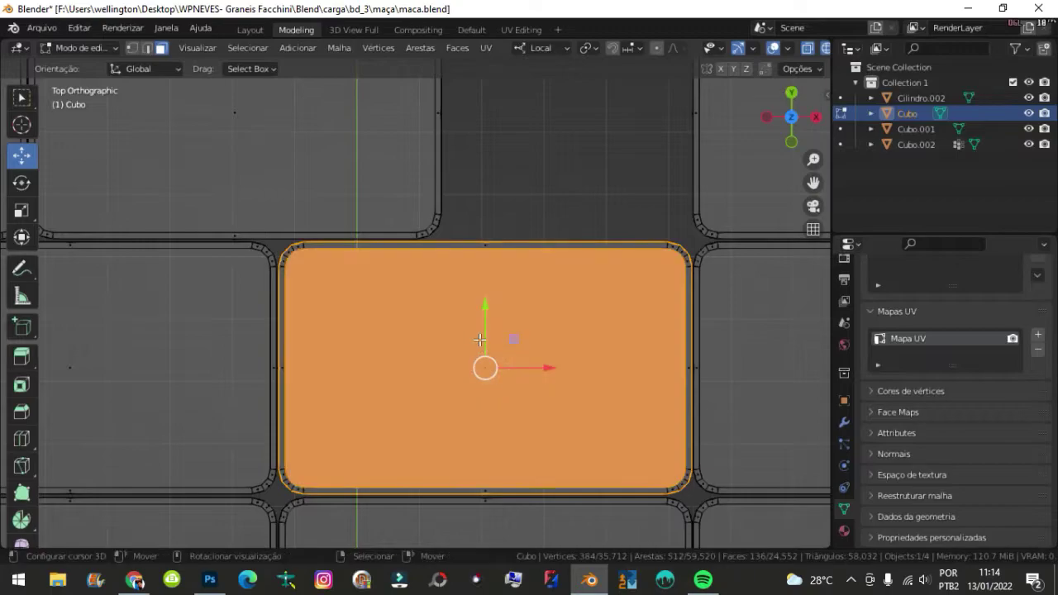
scroll(474, 288, "up", 3)
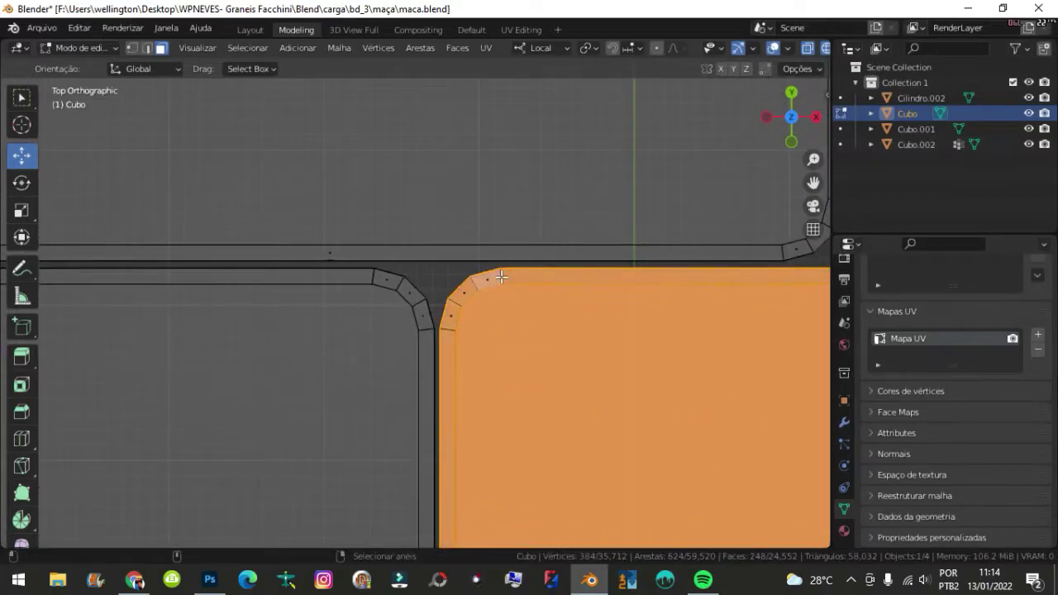
scroll(501, 279, "down", 3)
scroll(496, 347, "down", 3)
Rotate the selected crate by 90°
key("g")
left_click(505, 294)
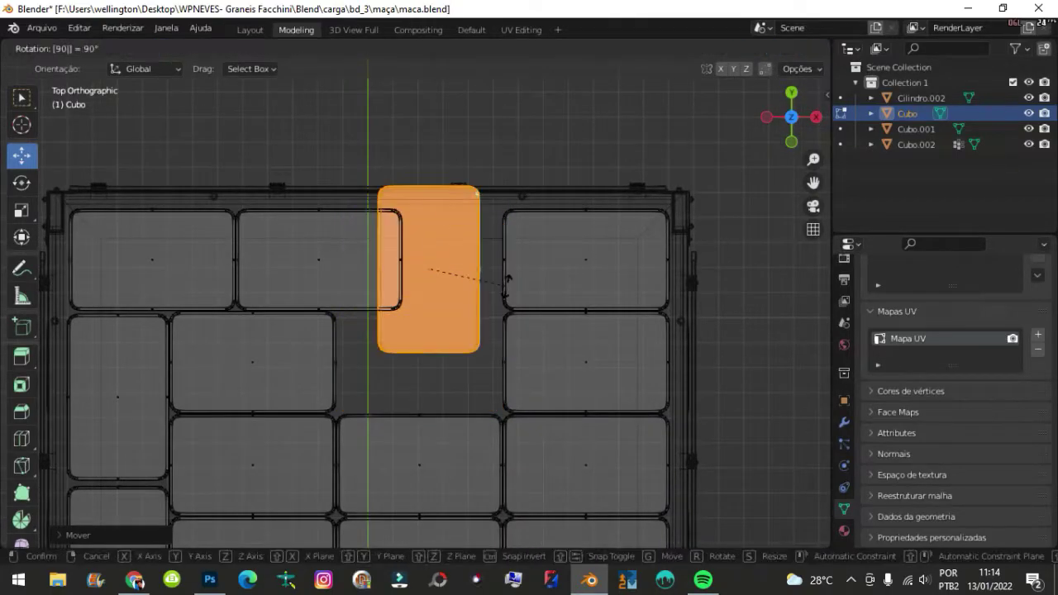
left_click(507, 285)
scroll(507, 277, "up", 4)
Move the rotated crate into the gap in the top row
key("g")
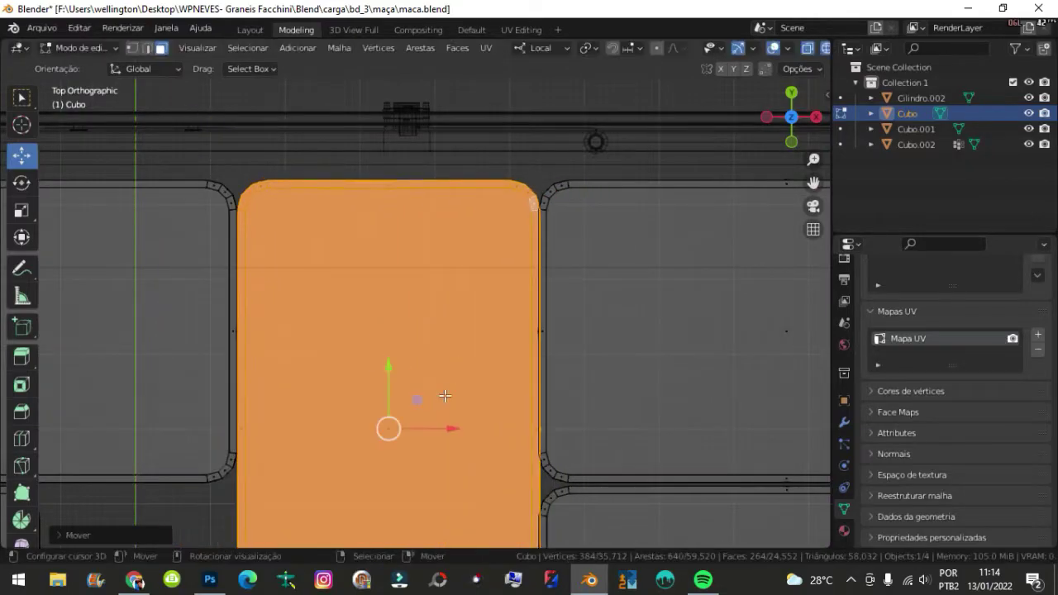
scroll(609, 314, "up", 2)
scroll(522, 431, "down", 10)
scroll(526, 422, "up", 2)
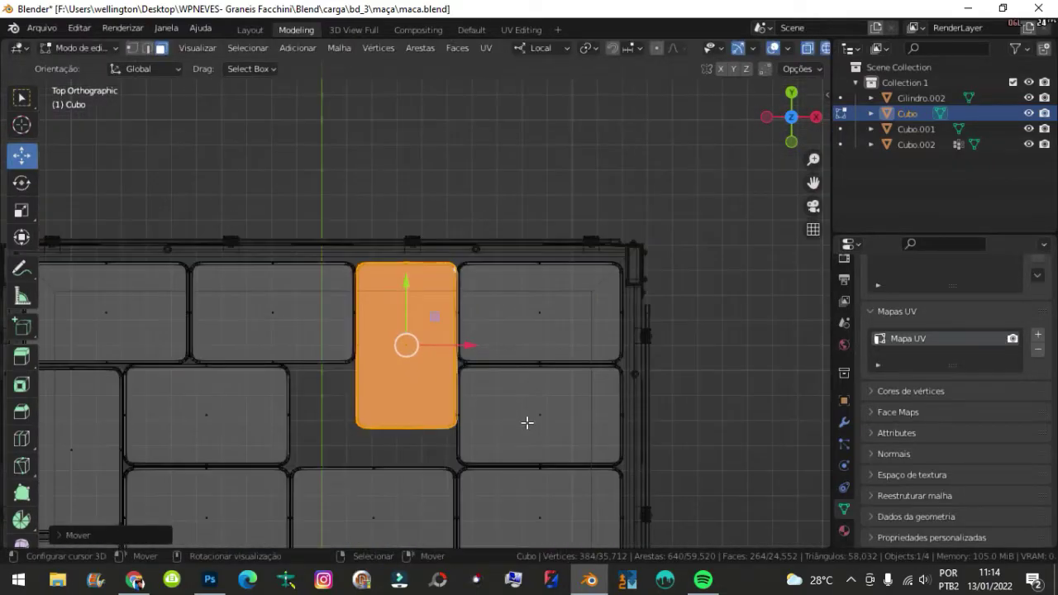
scroll(523, 422, "up", 6)
scroll(493, 353, "down", 7)
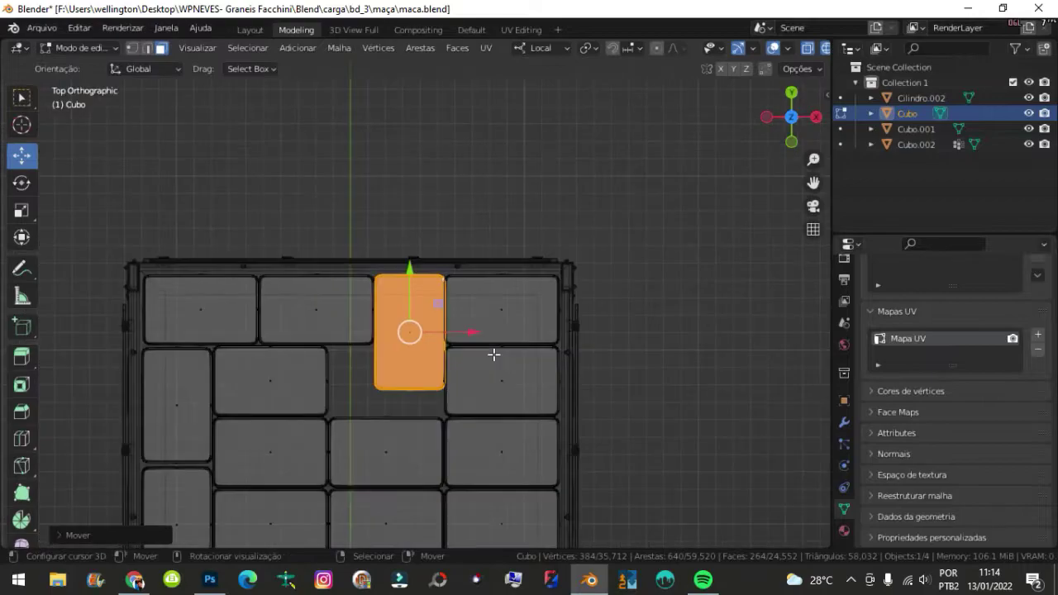
scroll(384, 414, "up", 3)
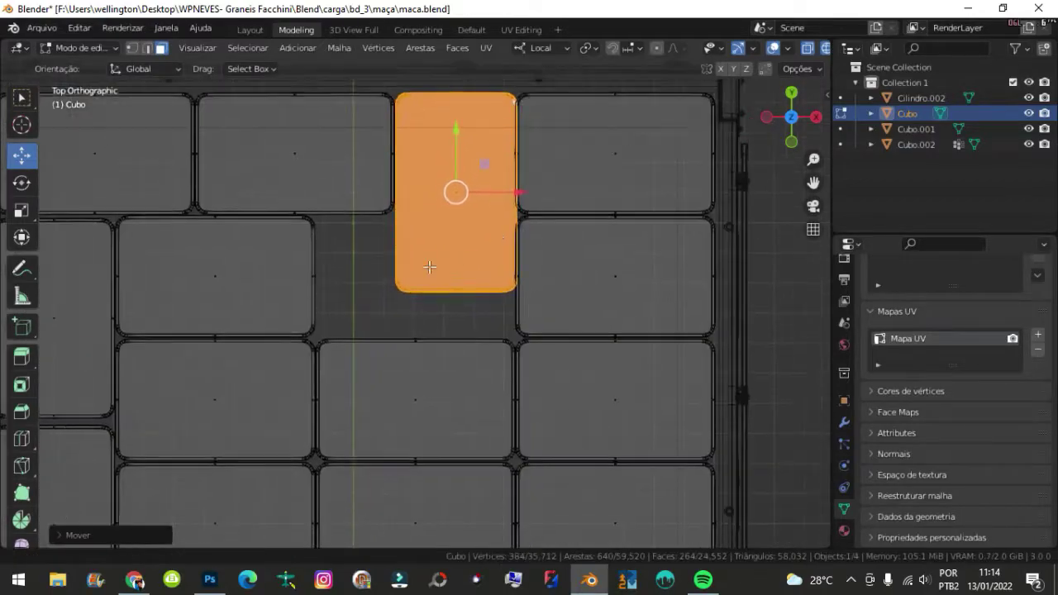
scroll(385, 264, "up", 4)
scroll(441, 353, "down", 4)
scroll(440, 352, "down", 4)
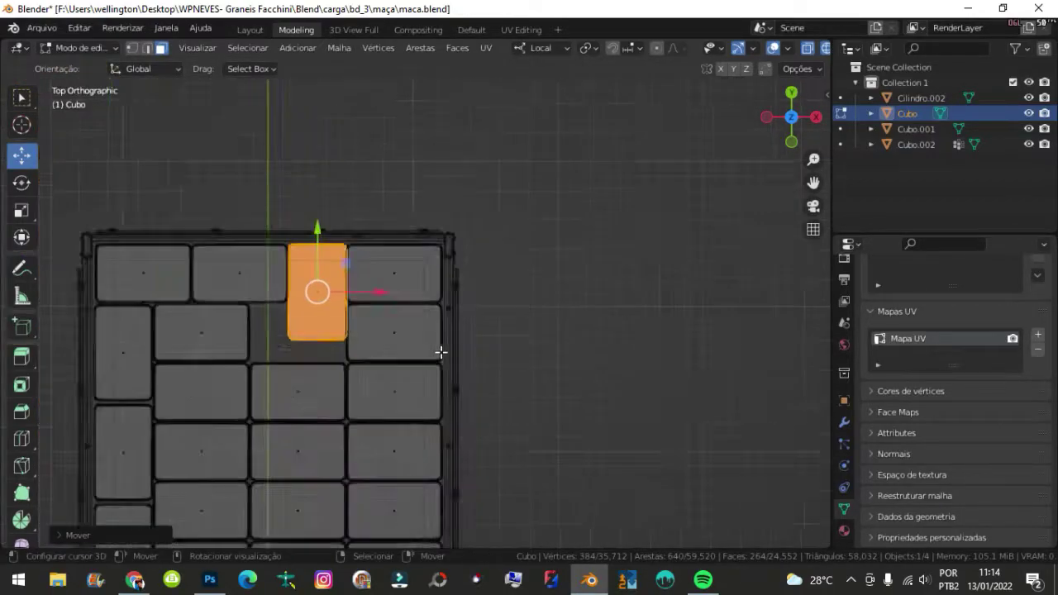
scroll(441, 352, "down", 1)
scroll(441, 352, "up", 4)
scroll(429, 349, "up", 4)
scroll(429, 350, "up", 1)
key("g")
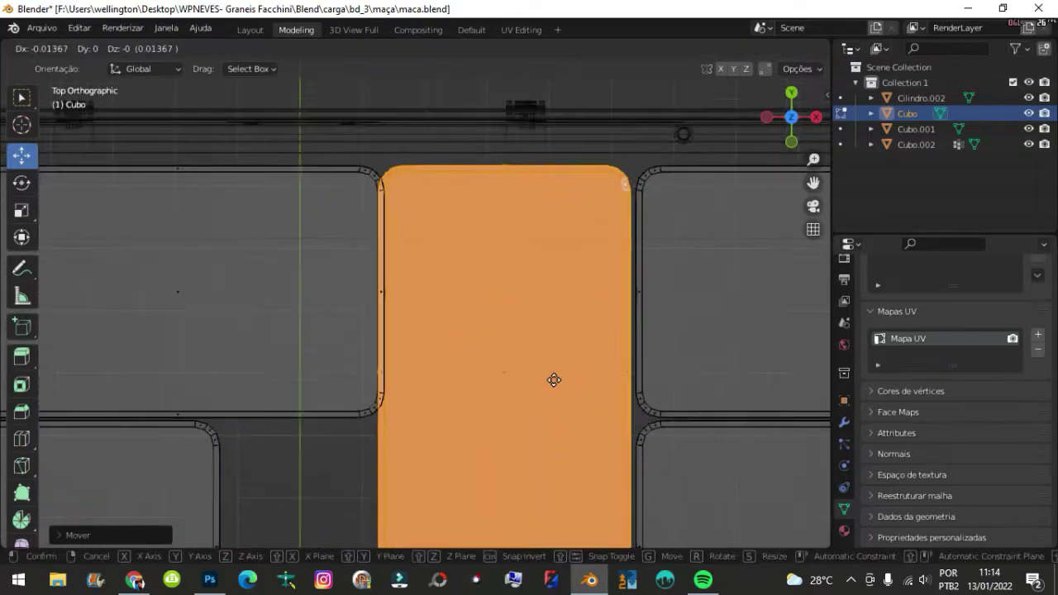
scroll(558, 377, "down", 4)
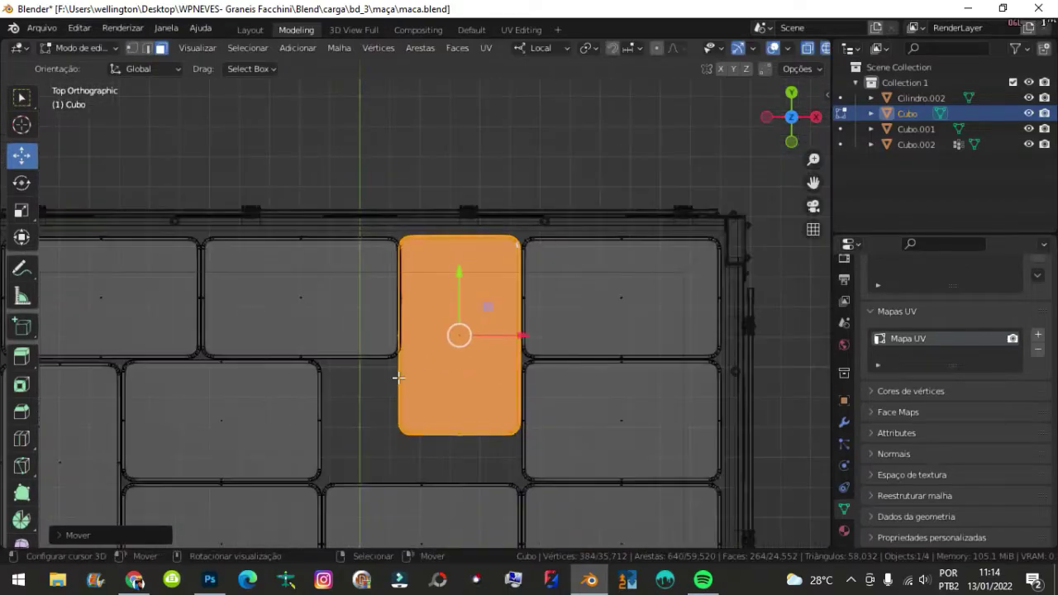
left_click(568, 304)
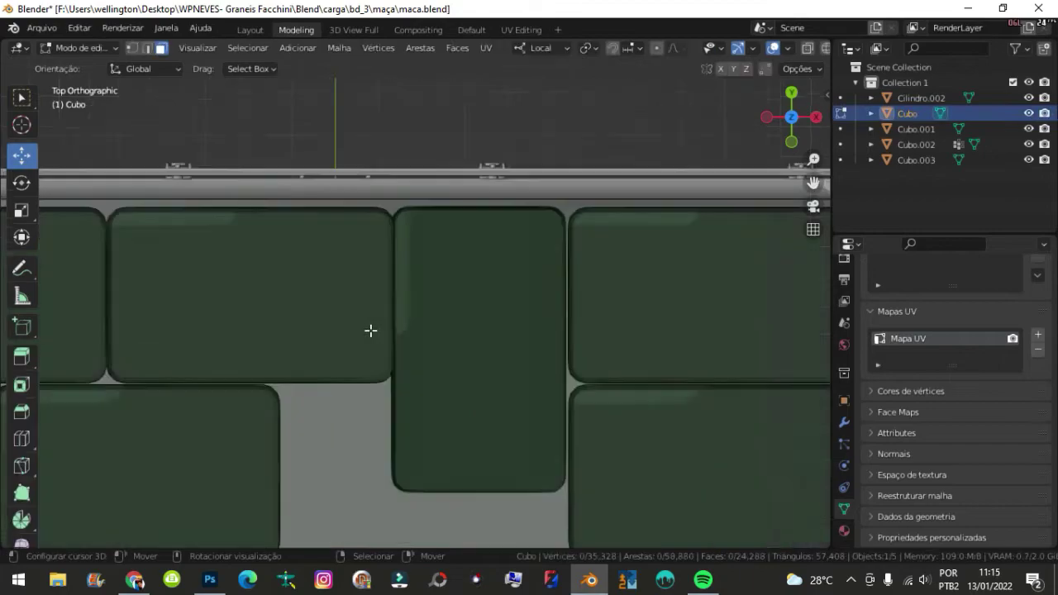
Split the selected crate off as its own object, then delete it in Object Mode
scroll(427, 331, "up", 3)
key("b")
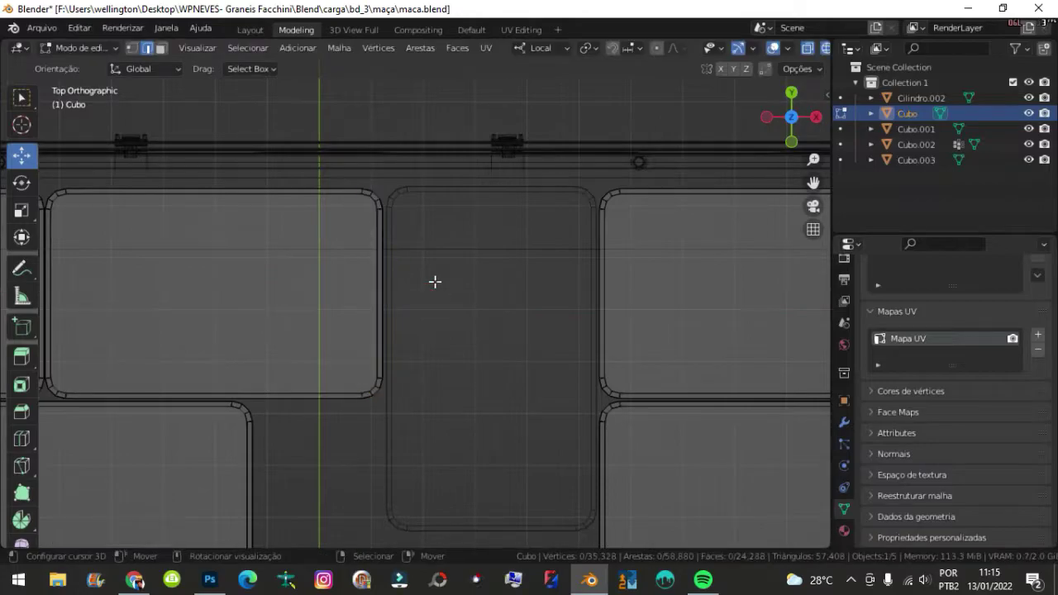
key("Tab")
middle_click_drag(457, 295, 546, 239)
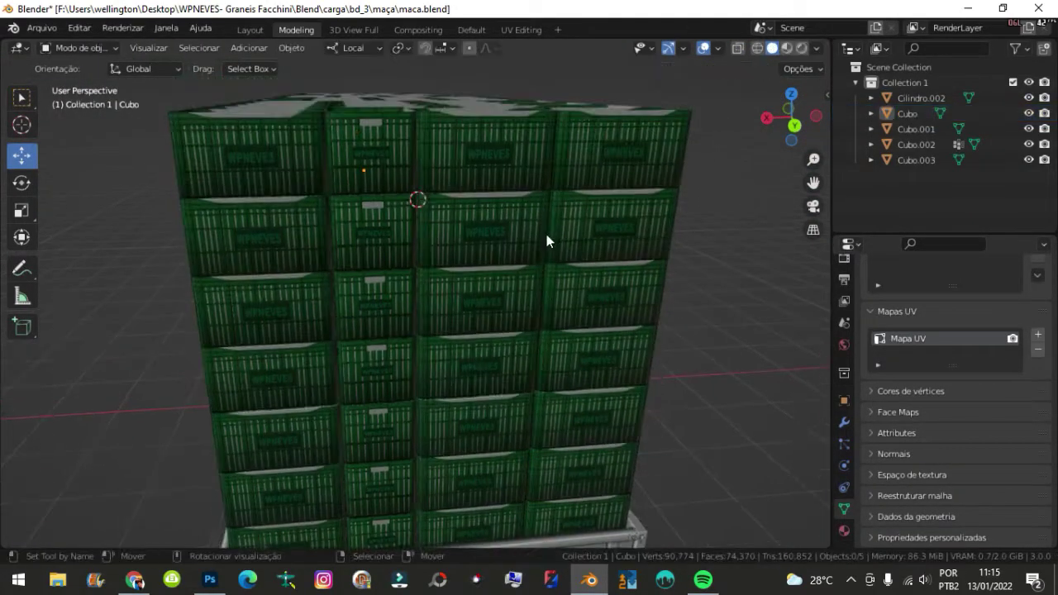
key("Delete")
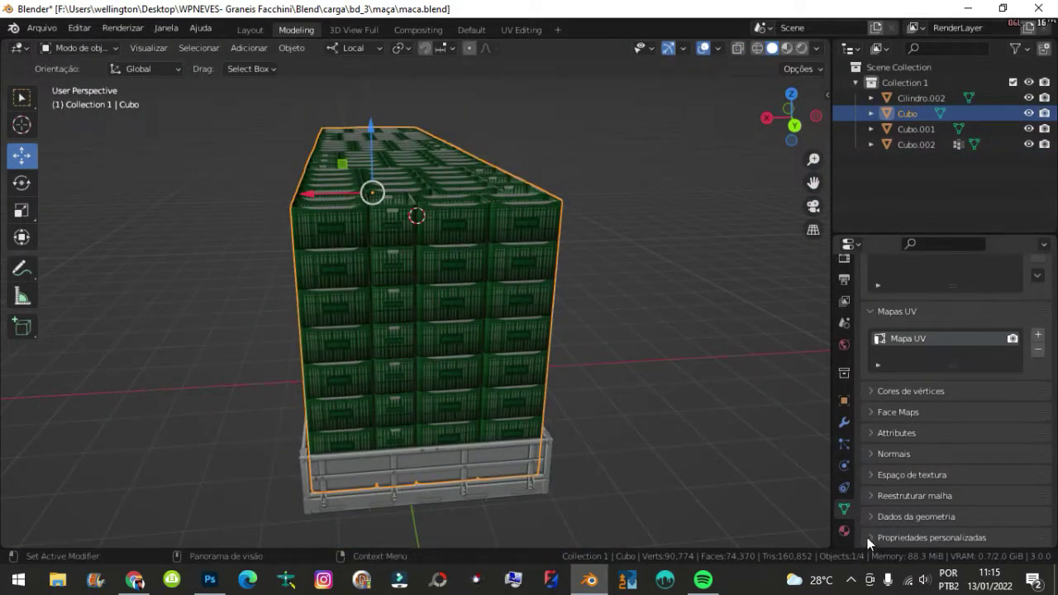
Deselect all crate geometry in Edit Mode and inspect the crate wall up close
key("Tab")
scroll(443, 297, "up", 3)
key("alt+a")
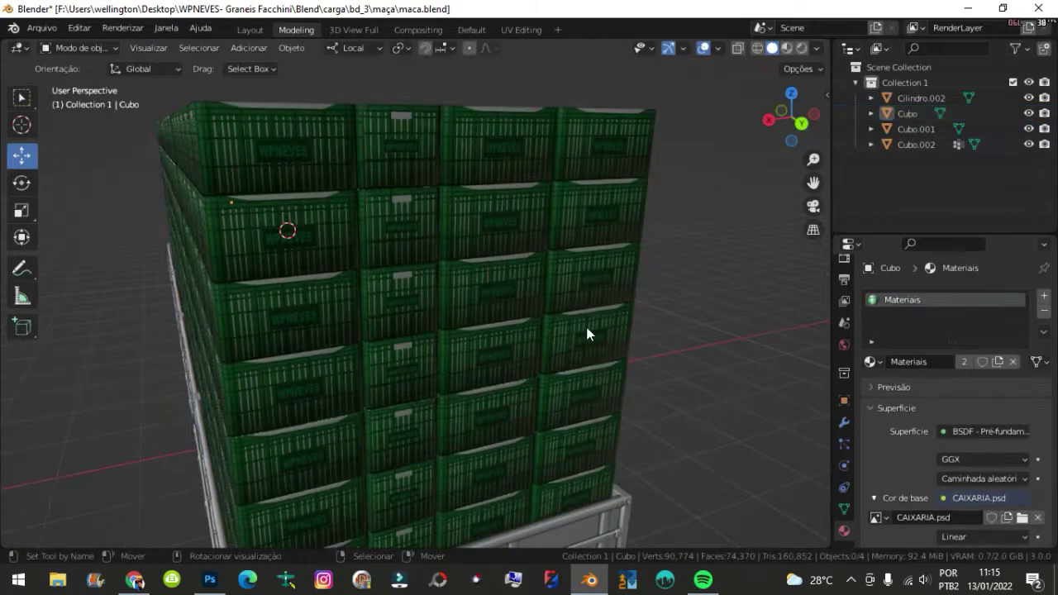
scroll(585, 333, "up", 4)
scroll(335, 295, "up", 4)
scroll(503, 251, "down", 5)
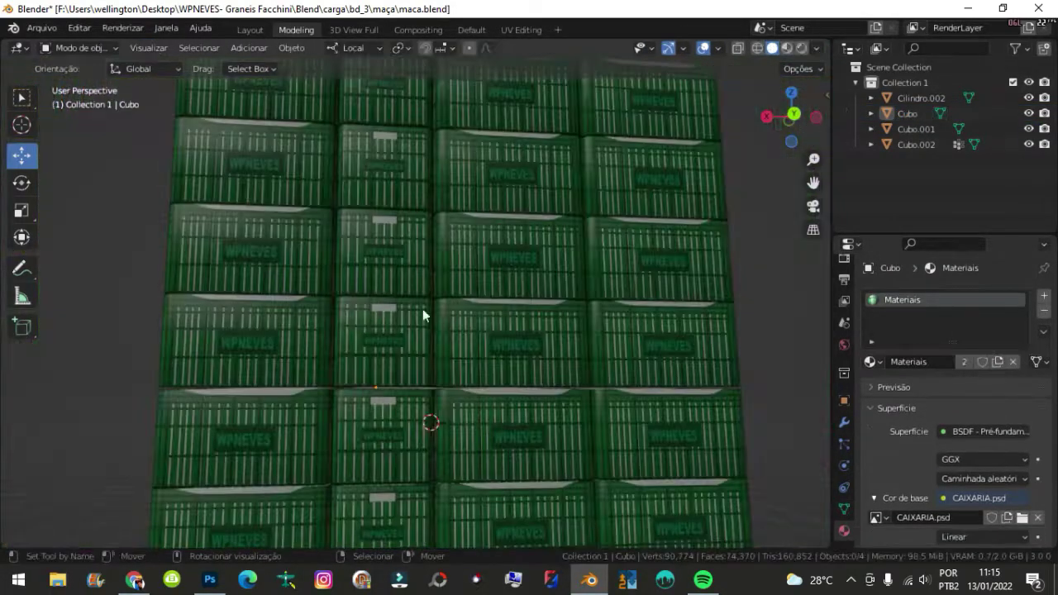
mouse_move(424, 314)
middle_mouse_down()
mouse_move(319, 350)
mouse_move(399, 427)
middle_mouse_up()
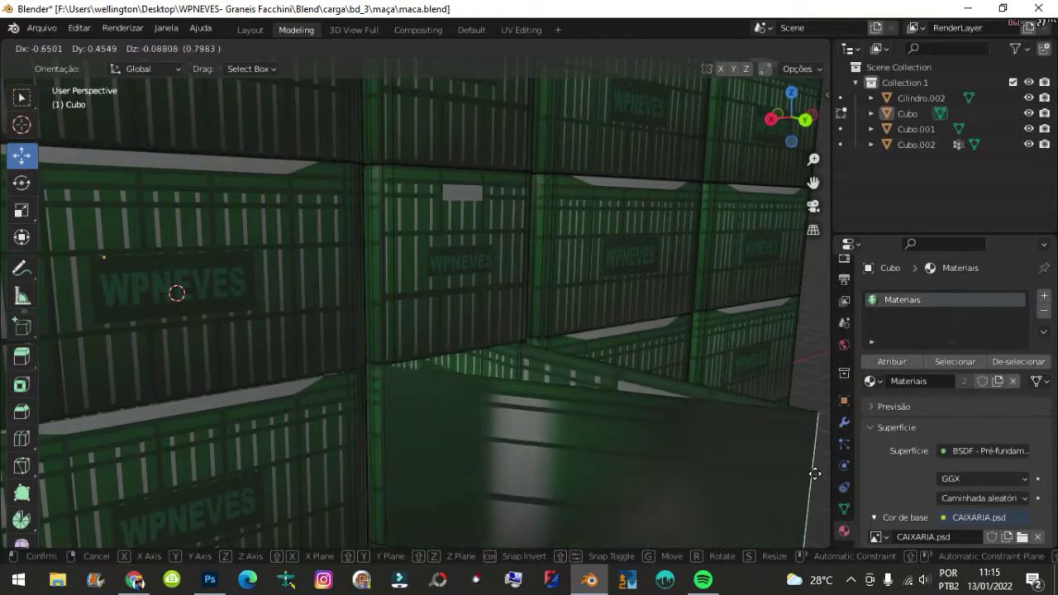
scroll(814, 473, "down", 5)
key("Tab")
mouse_move(675, 421)
middle_mouse_down()
mouse_move(466, 339)
mouse_move(592, 361)
mouse_move(508, 354)
mouse_move(593, 371)
mouse_move(463, 415)
mouse_move(500, 360)
mouse_move(367, 401)
mouse_move(465, 366)
mouse_move(559, 363)
middle_mouse_up()
Save maca.blend, then minimise Blender and Photoshop to show the desktop
key("ctrl+s")
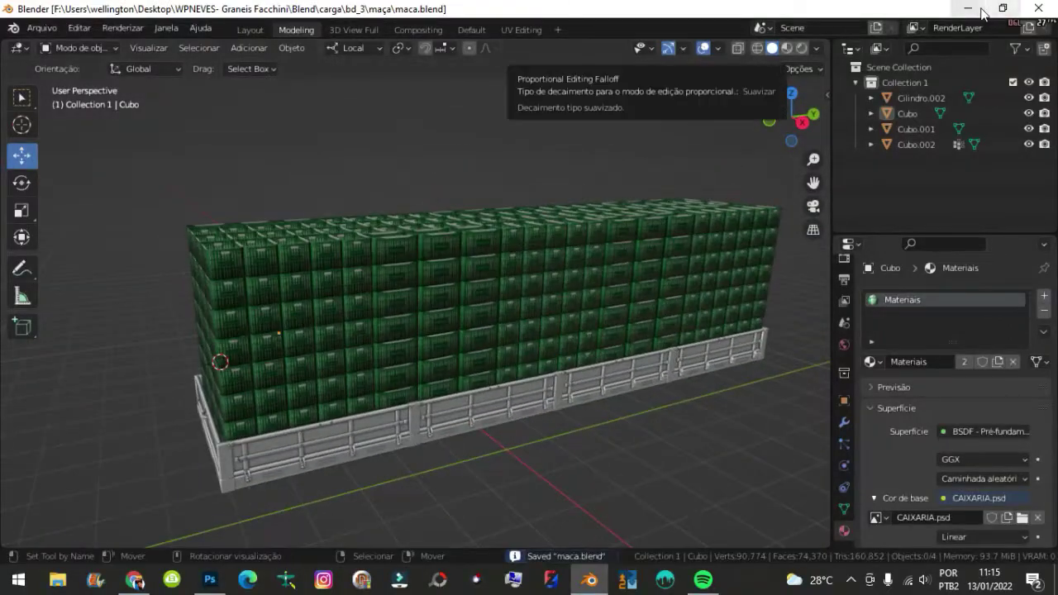
left_click(981, 10)
key("ctrl+minus")
key("ctrl+minus")
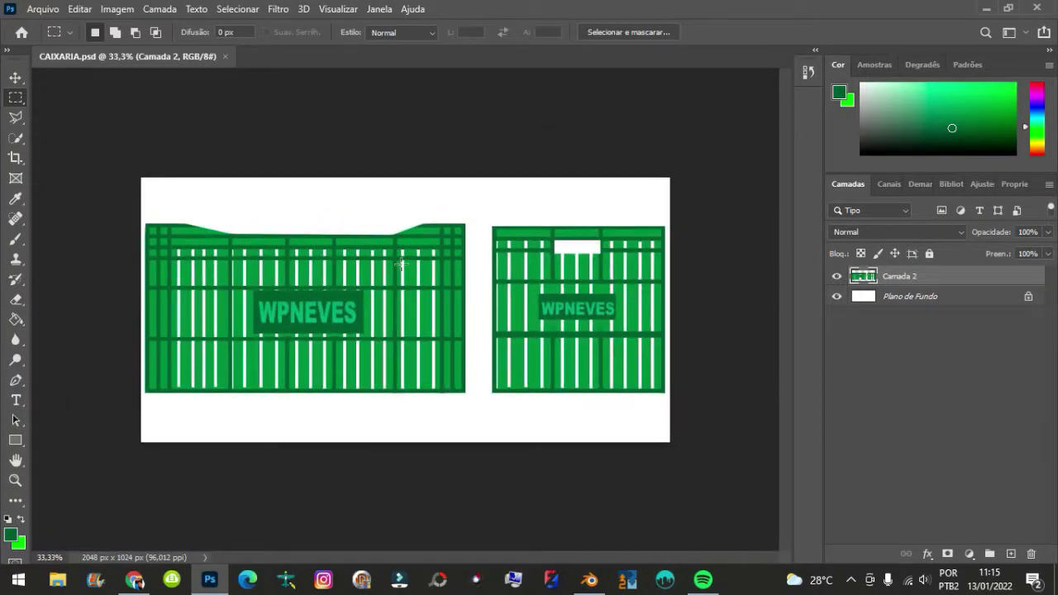
key("super+d")
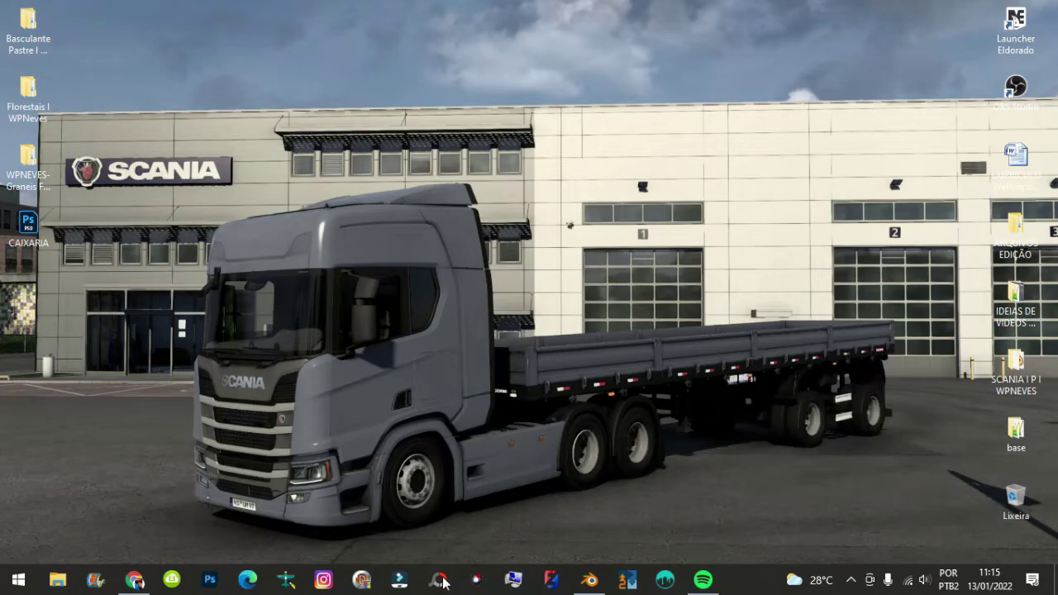
Browse Google Images results for trucks loaded with crates, previewing a red crate truck
left_click(134, 579)
scroll(698, 325, "down", 3)
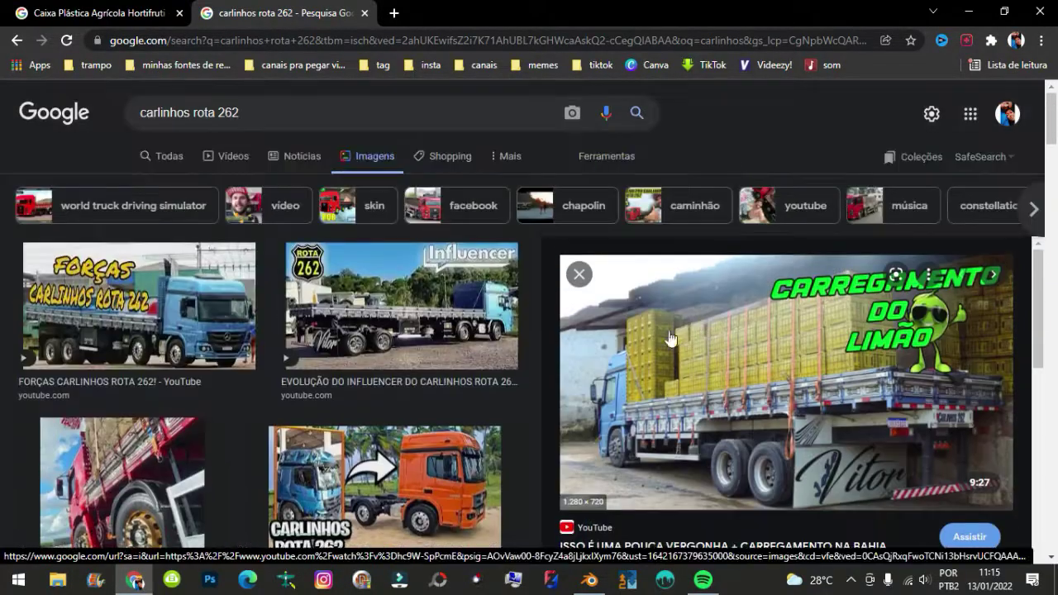
scroll(264, 374, "down", 3)
scroll(263, 373, "down", 3)
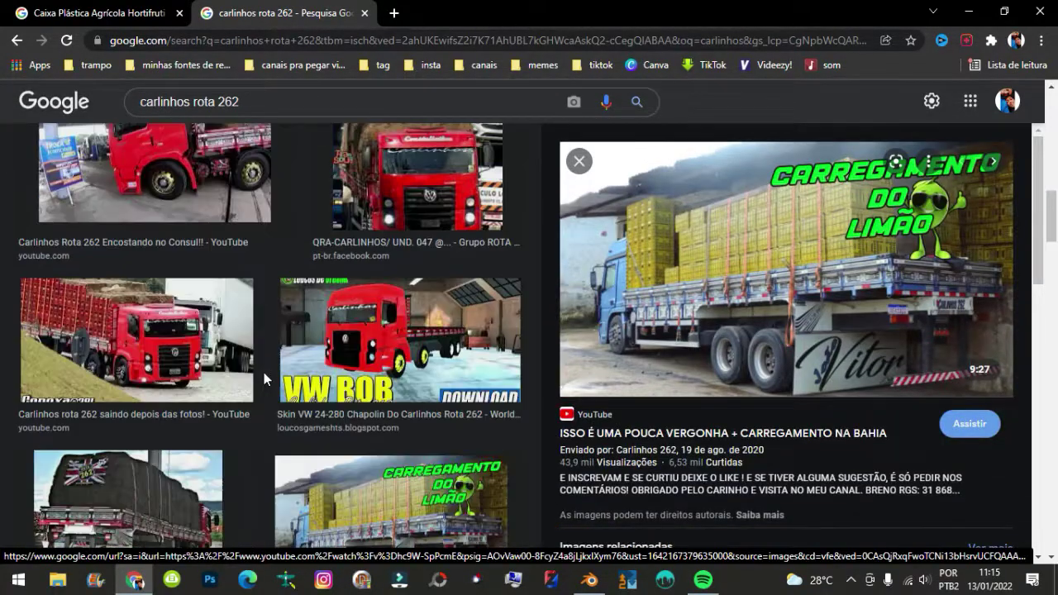
left_click(183, 351)
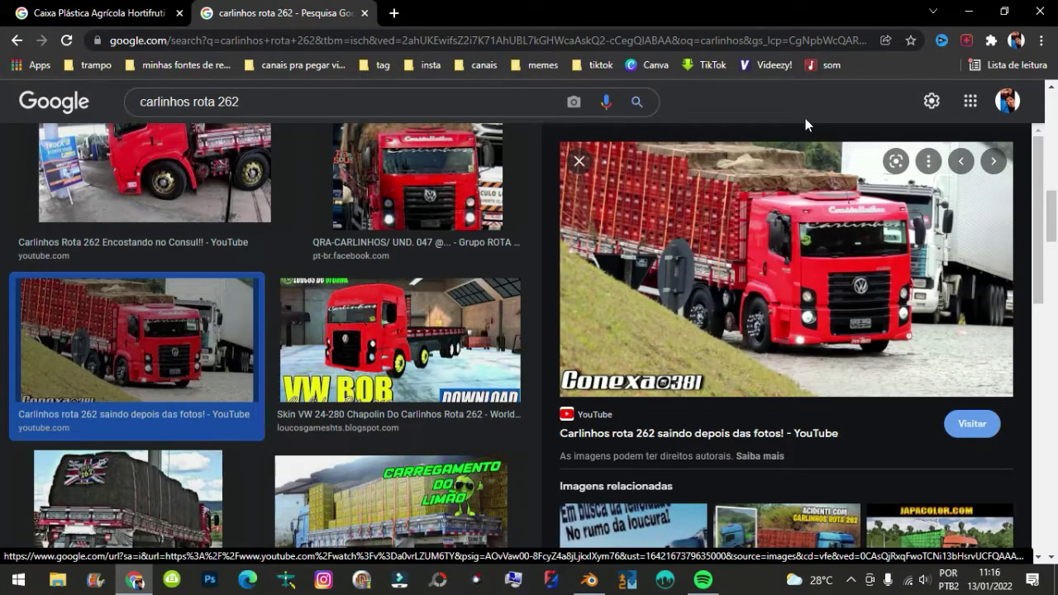
scroll(781, 339, "down", 3)
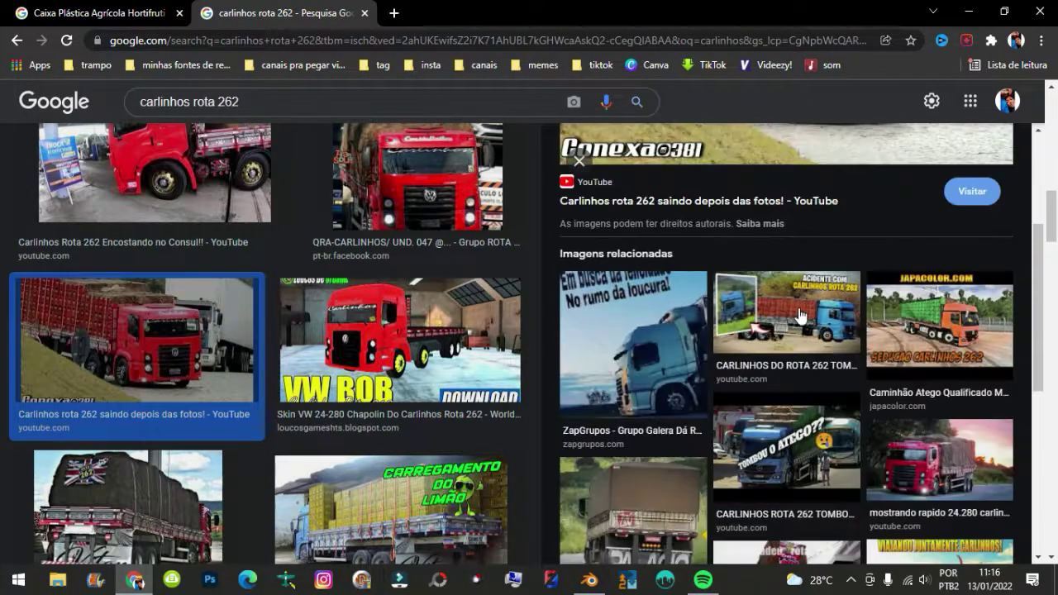
left_click(781, 339)
scroll(711, 331, "down", 4)
left_click(116, 12)
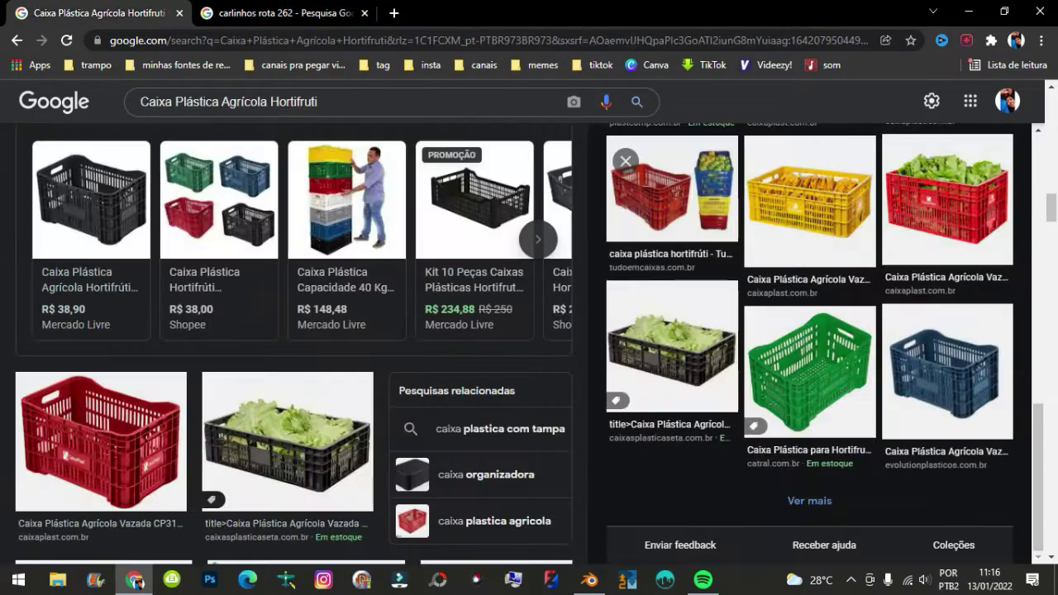
Return to Blender and view the front end of the truck bed
left_click(961, 14)
scroll(496, 248, "up", 5)
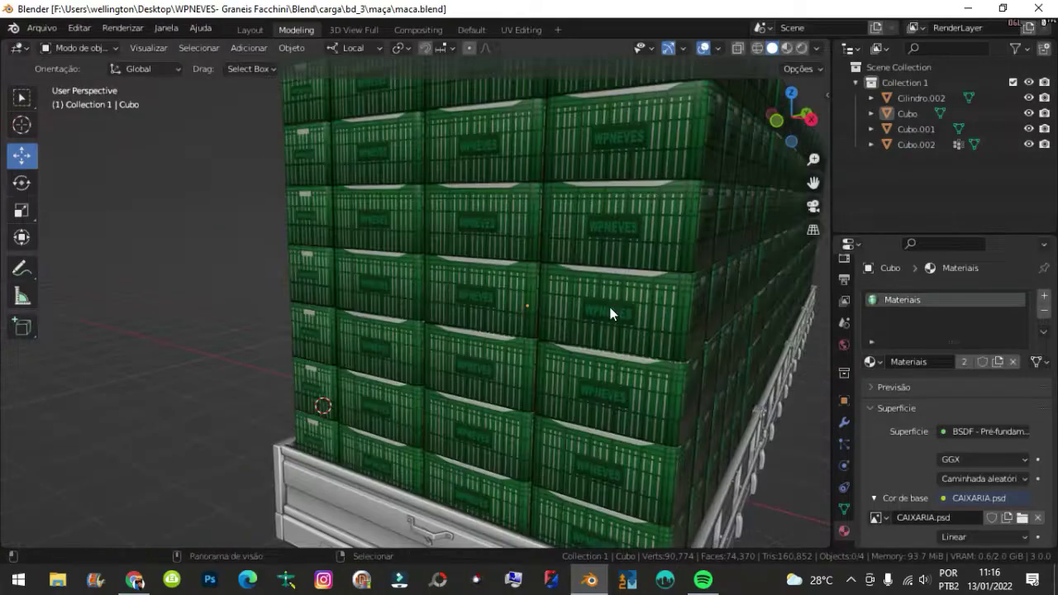
mouse_move(609, 309)
middle_mouse_down()
mouse_move(556, 285)
mouse_move(501, 366)
middle_mouse_up()
scroll(525, 341, "down", 8)
scroll(526, 341, "up", 6)
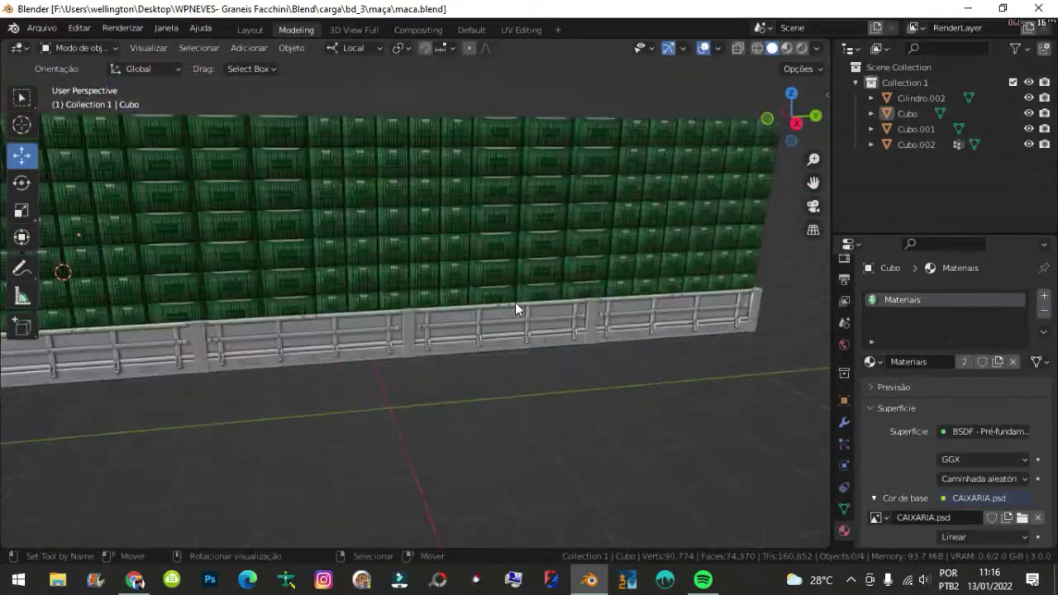